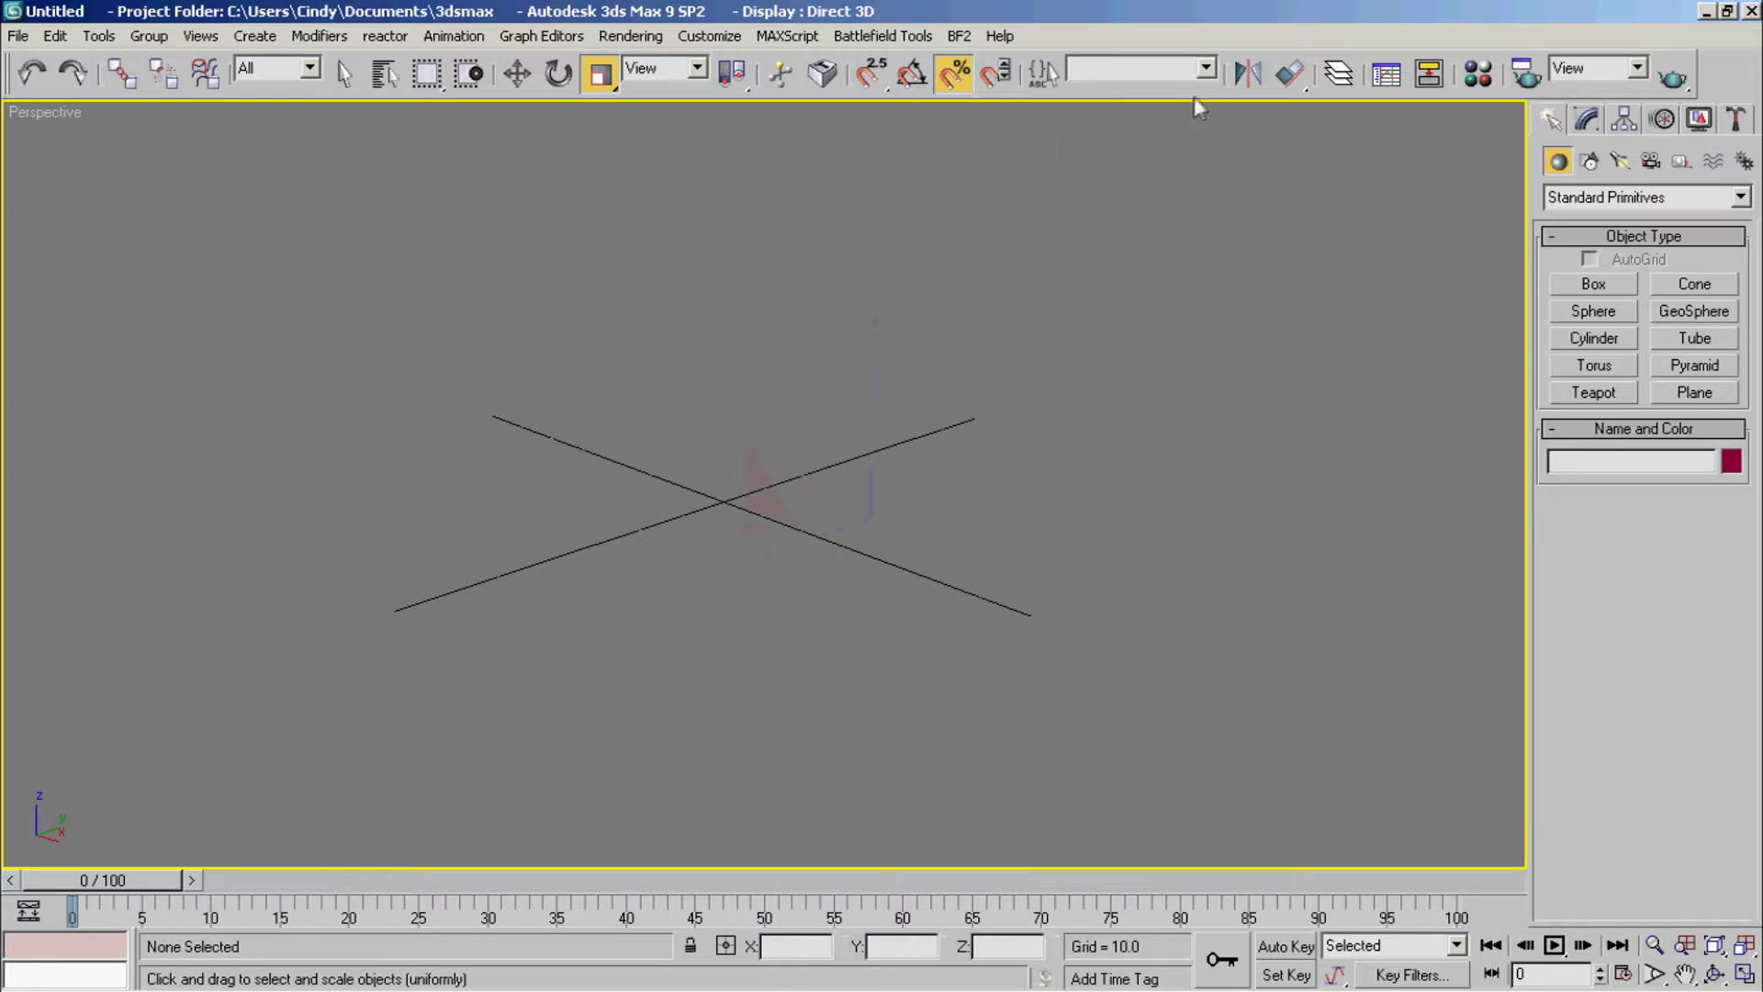
# Step: Create a box about 27.2 long, 29.3 wide and 31.5 high, behind and beside the grid's centre
pyautogui.click(1194, 75)
pyautogui.click(1193, 75)
pyautogui.click(1593, 283)
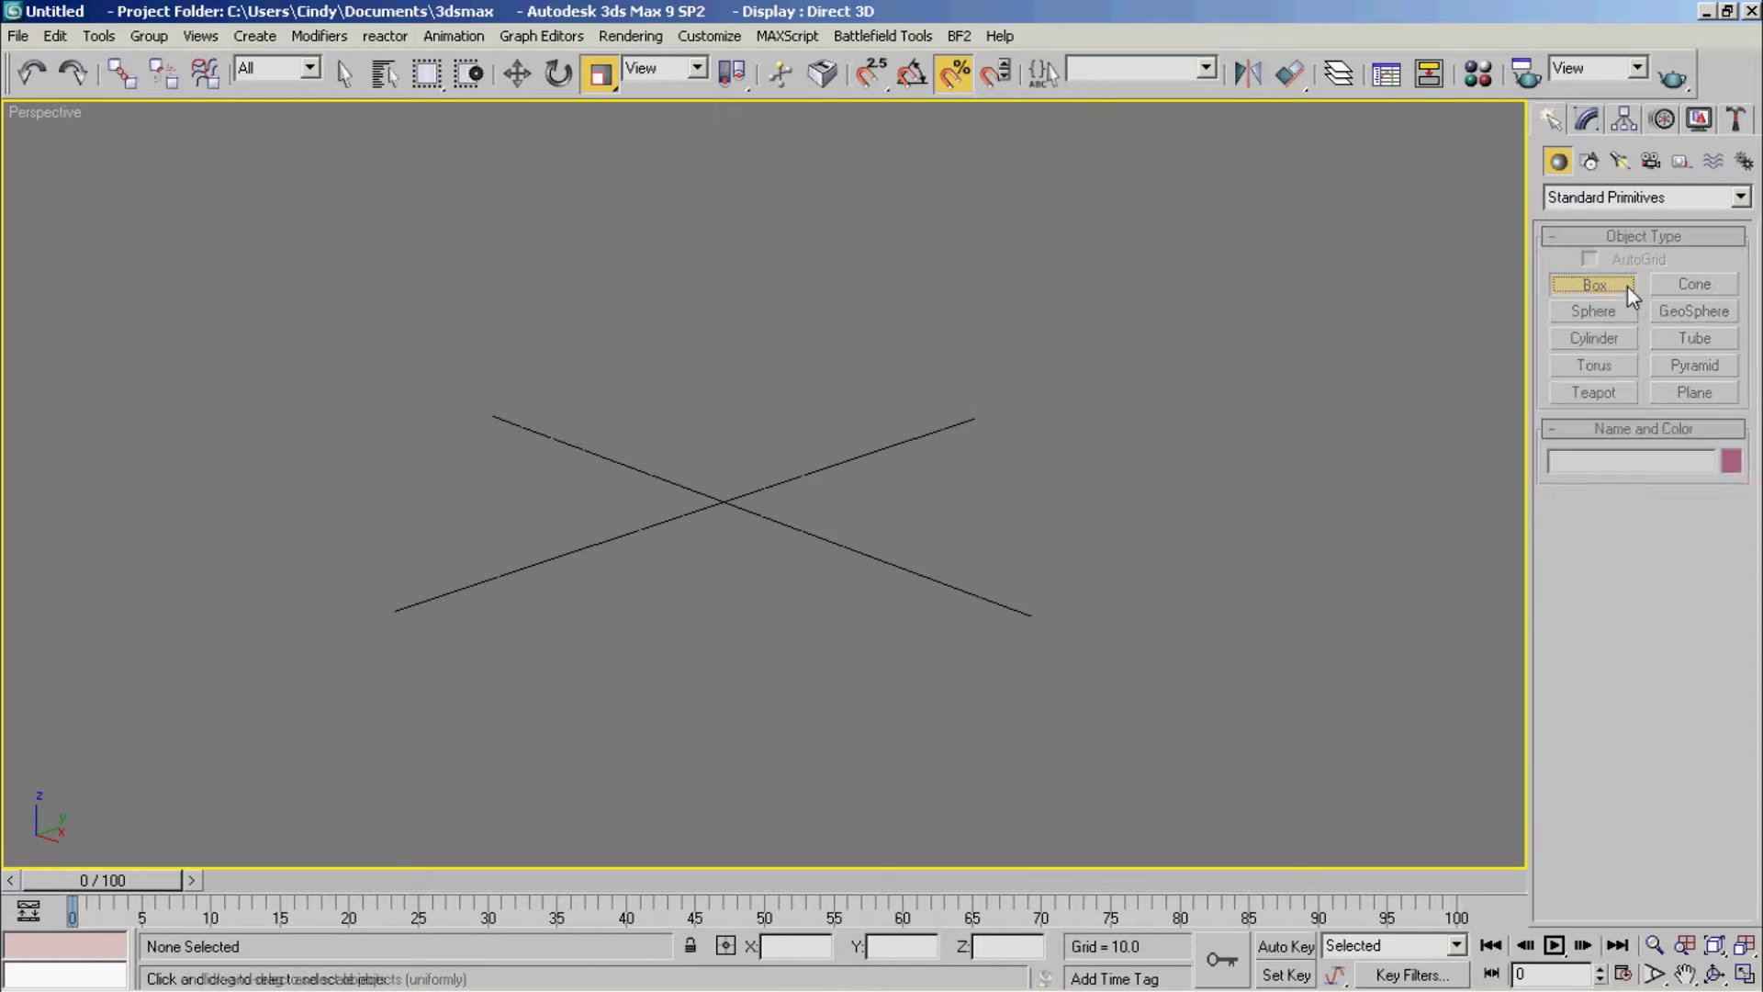
pyautogui.moveTo(522, 501); pyautogui.dragTo(588, 467)
pyautogui.click(633, 281)
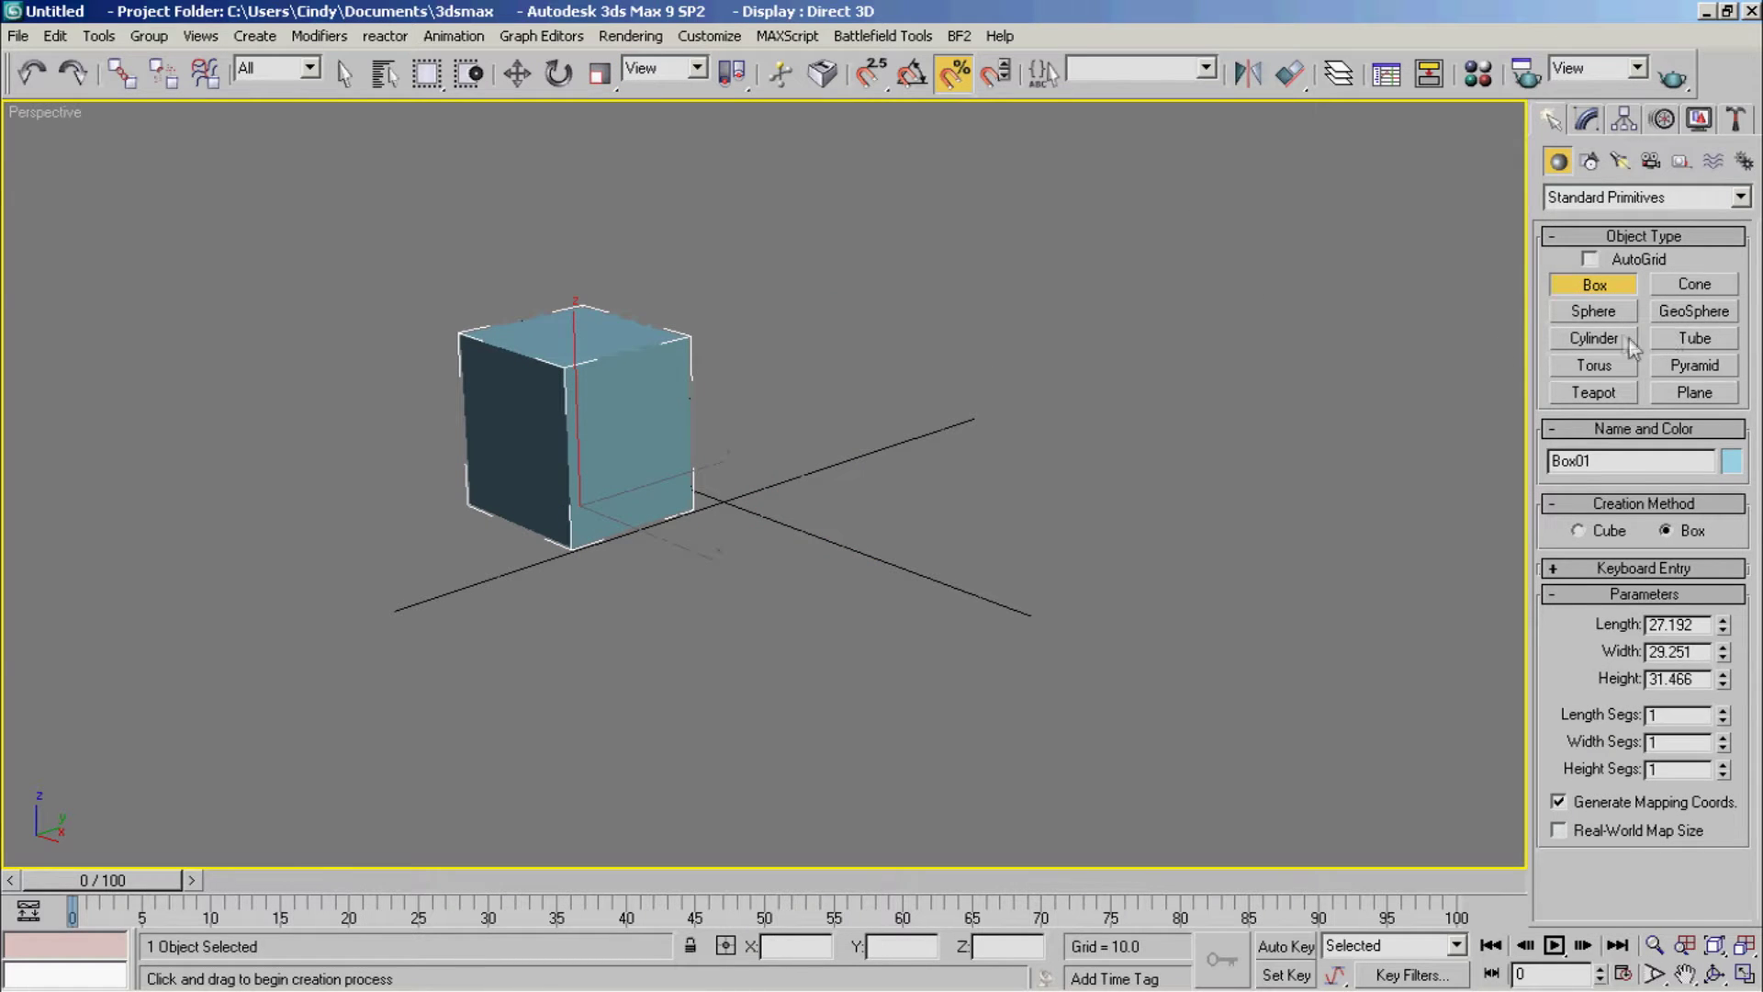
# Step: Create a cylinder about 19.6 in radius and 18.2 high beside the box, and a sphere about 12.4 in radius in front
pyautogui.click(1588, 337)
pyautogui.moveTo(939, 480); pyautogui.dragTo(964, 444)
pyautogui.click(970, 369)
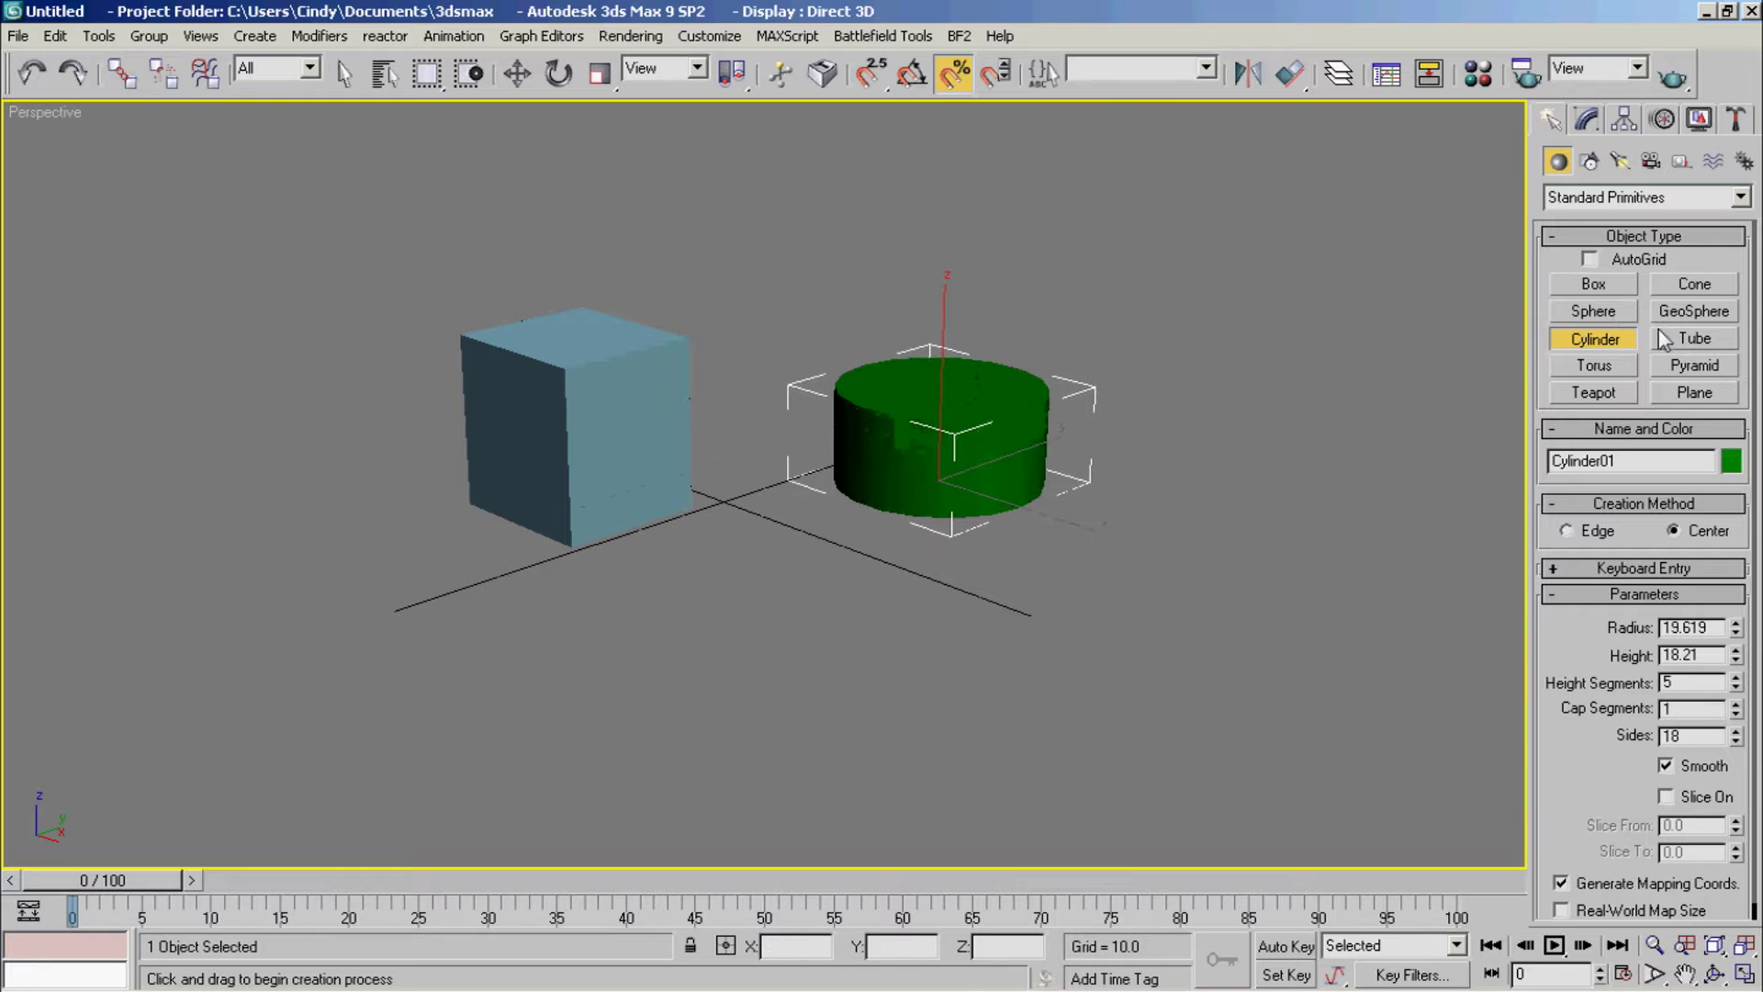
pyautogui.click(1595, 313)
pyautogui.moveTo(735, 670); pyautogui.dragTo(817, 684)
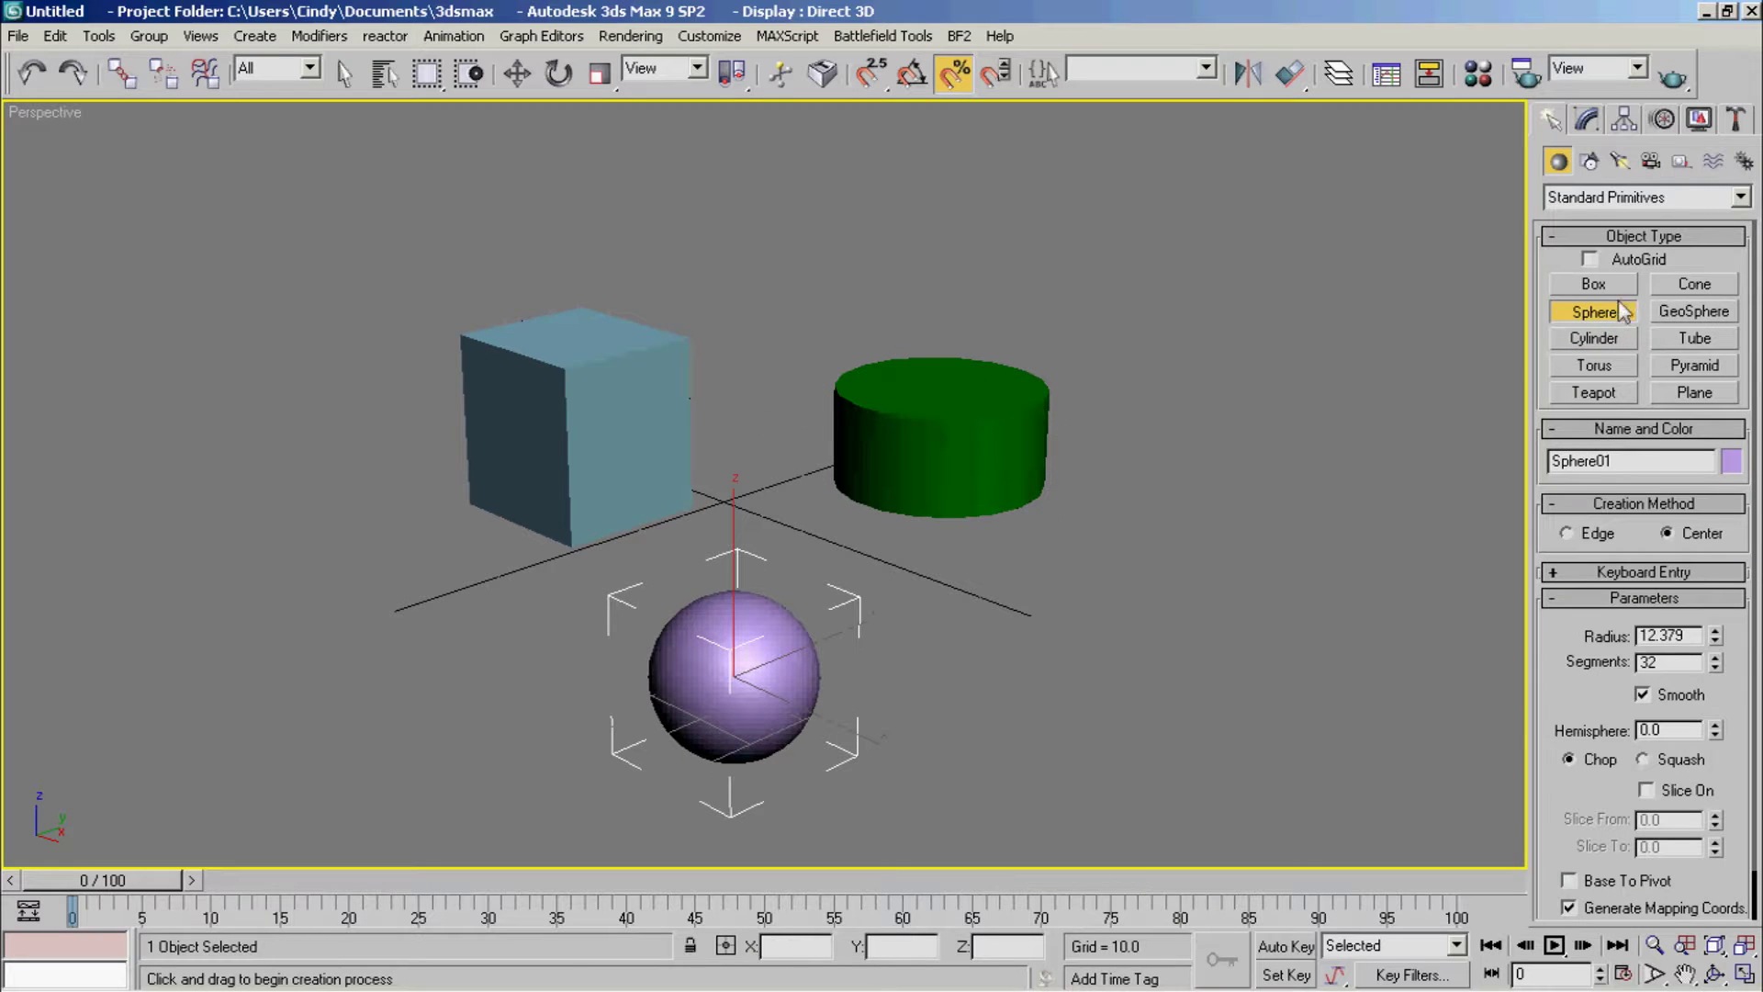
# Step: Create a pointed cone about 15.6 in radius and 42.9 high beyond the cylinder
pyautogui.click(1686, 295)
pyautogui.moveTo(1232, 509); pyautogui.dragTo(1253, 481)
pyautogui.click(1247, 276)
pyautogui.click(1276, 420)
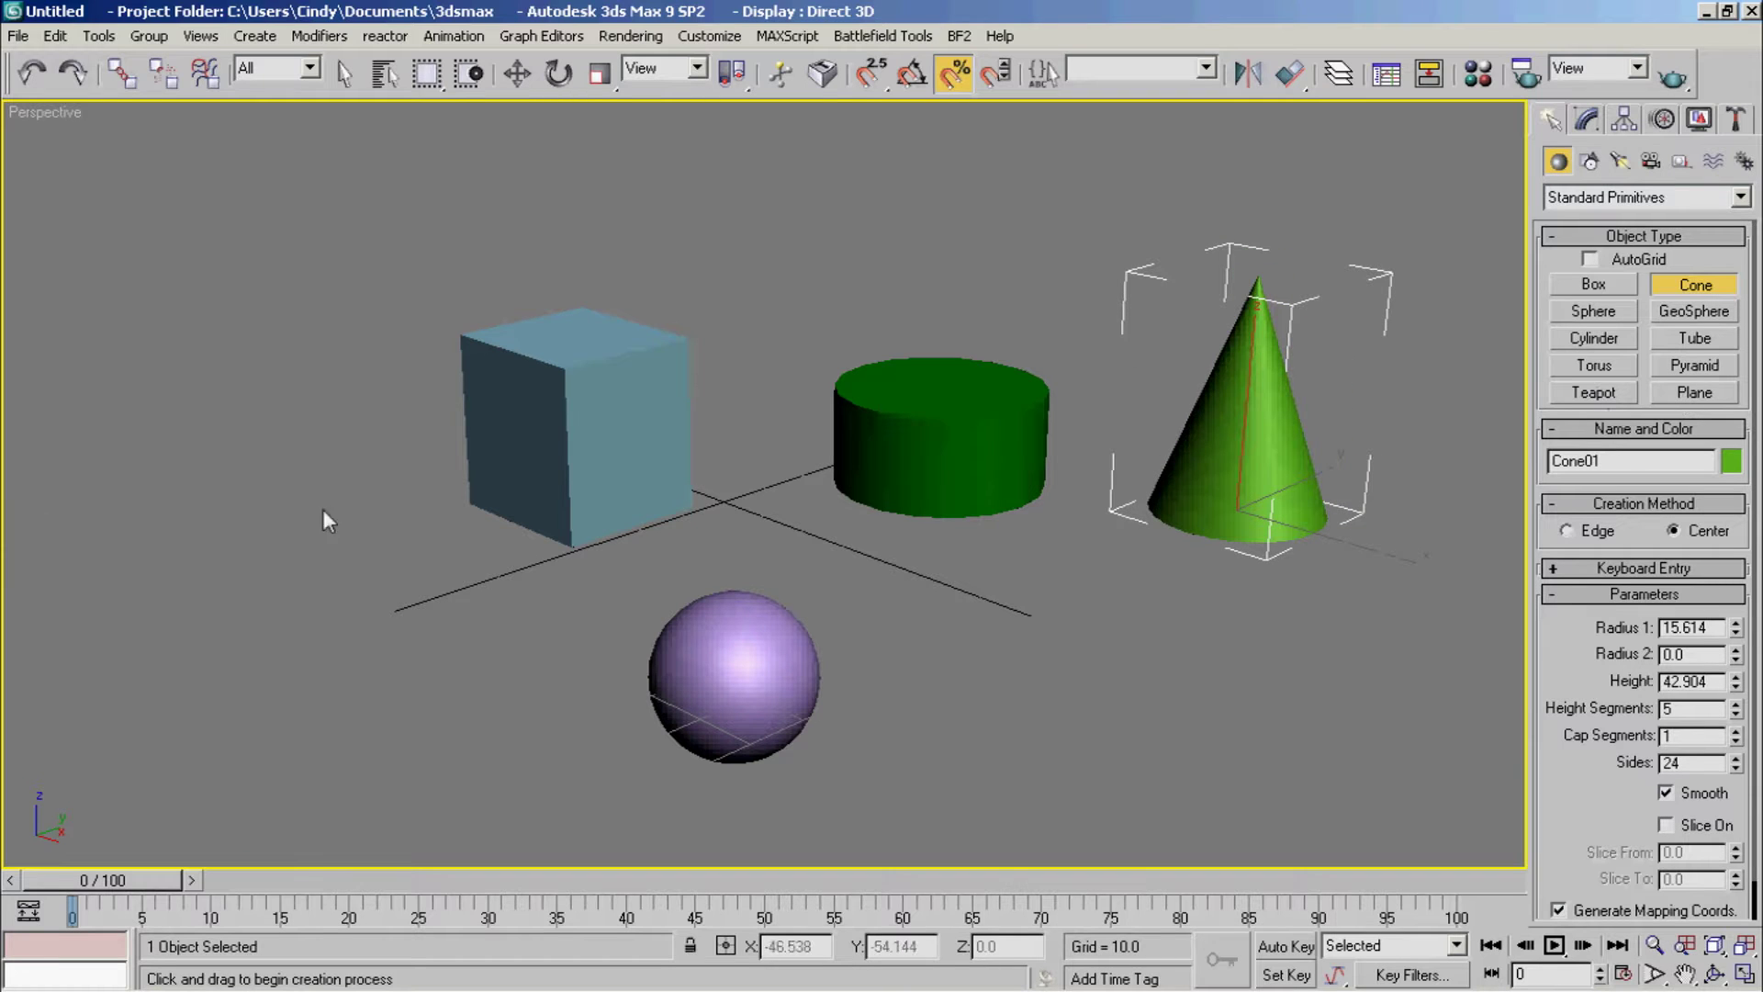
# Step: Select the box, cylinder and sphere together and save them as a named selection set called Objects 1
pyautogui.click(517, 73)
pyautogui.click(534, 384)
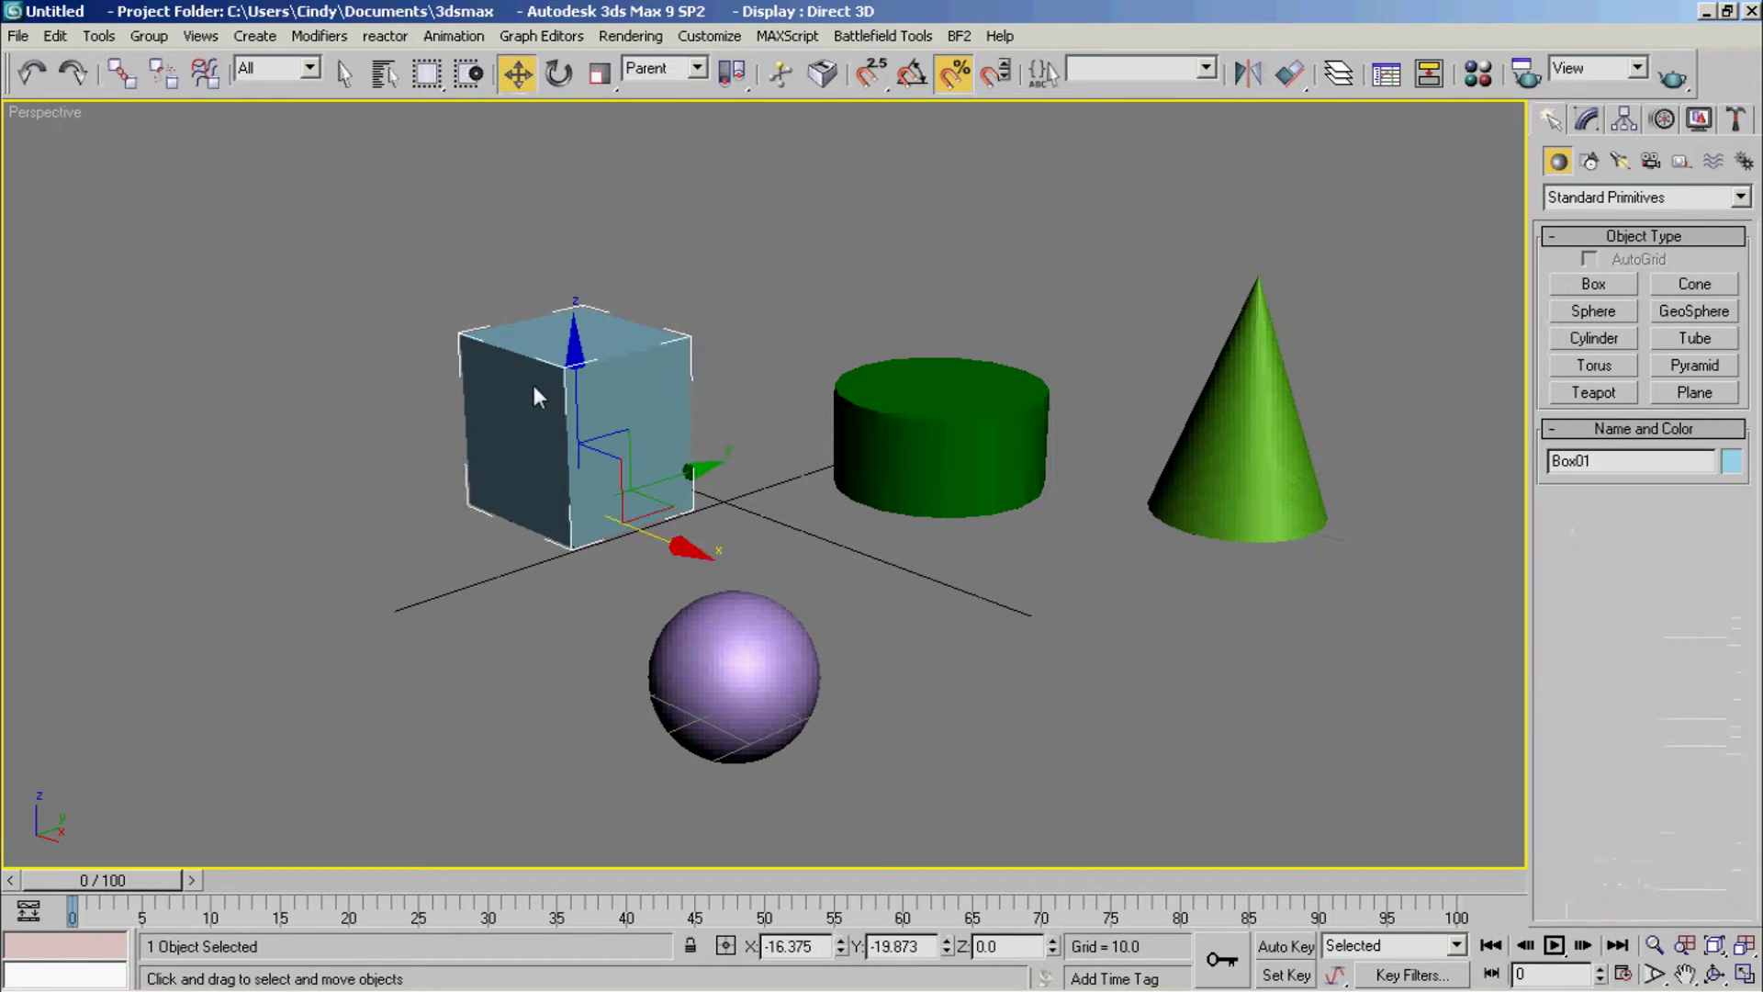
pyautogui.moveTo(396, 744); pyautogui.dragTo(975, 263)
pyautogui.click(56, 36)
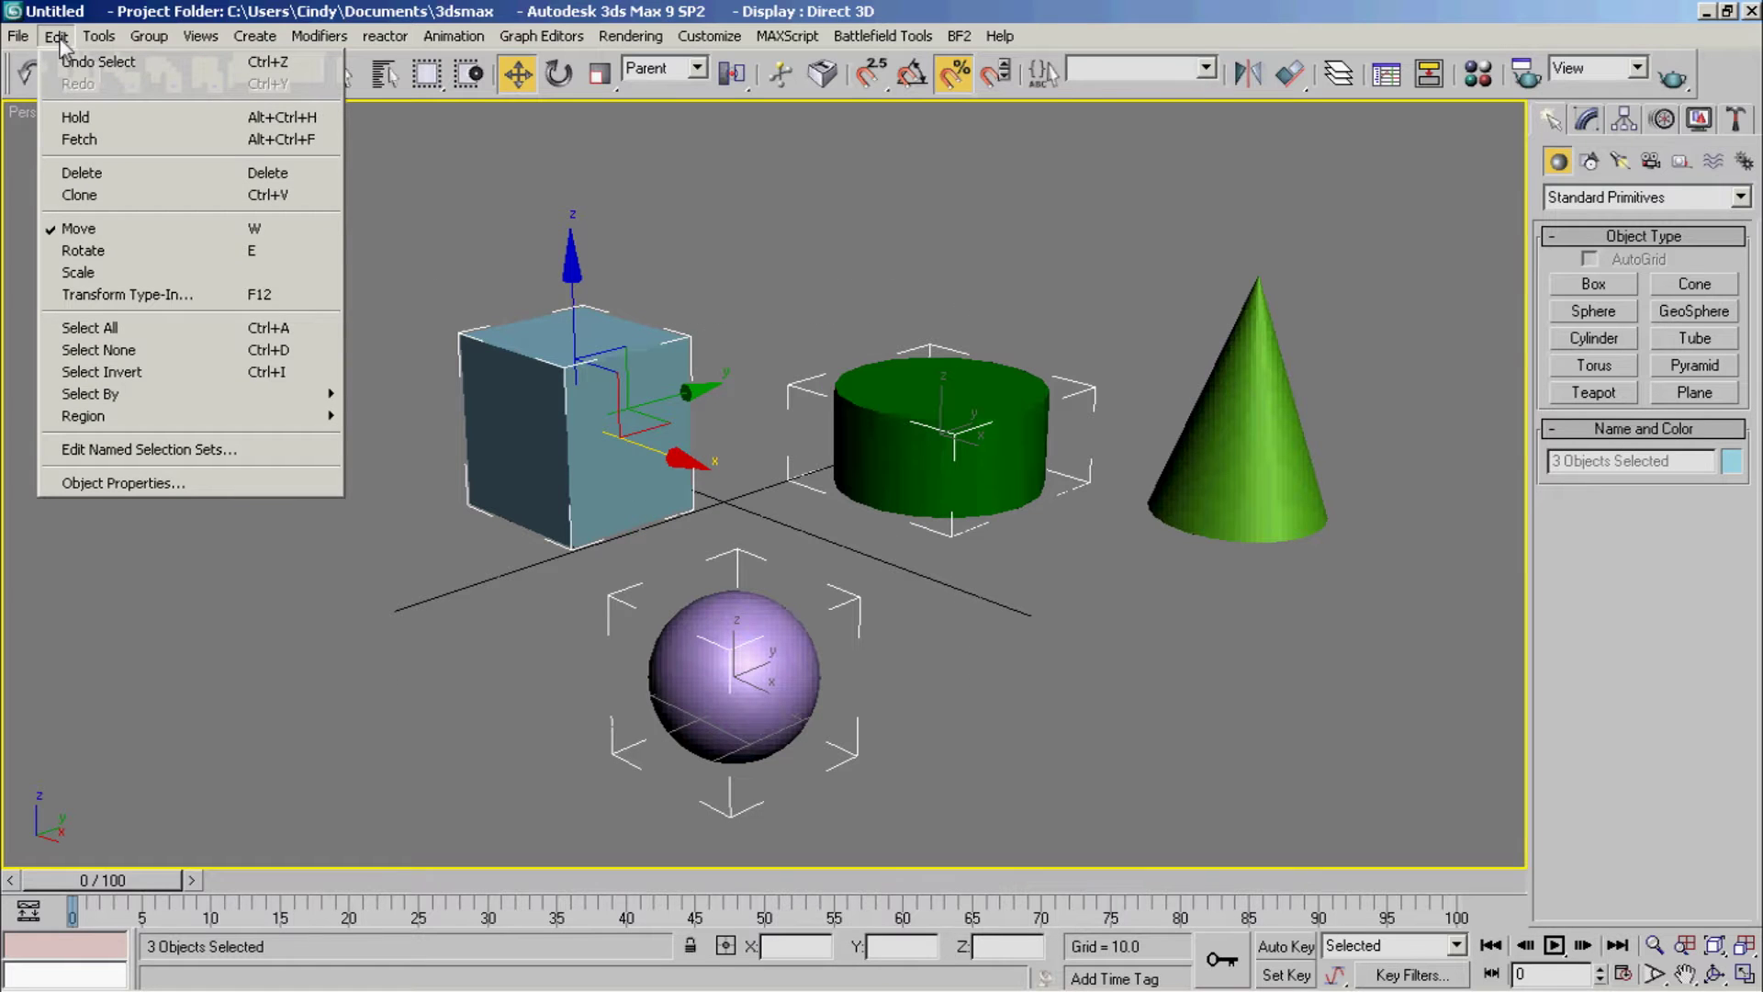
pyautogui.click(170, 449)
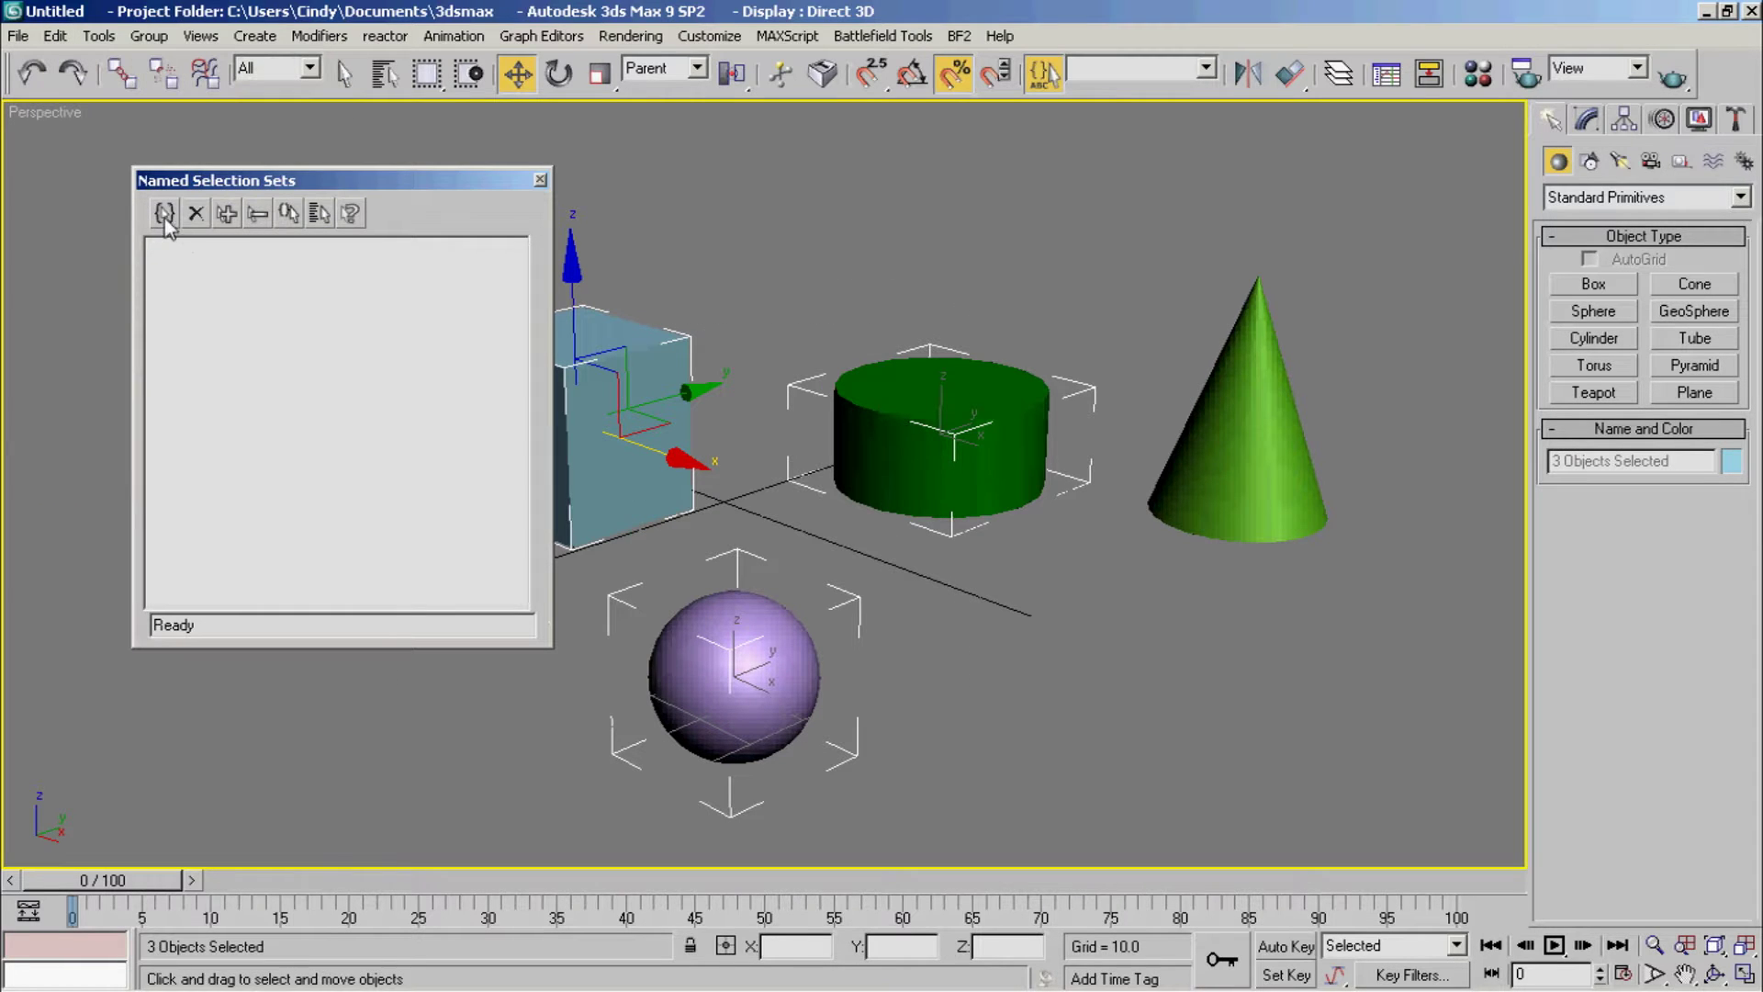
pyautogui.click(163, 214)
pyautogui.write('Objects 1')
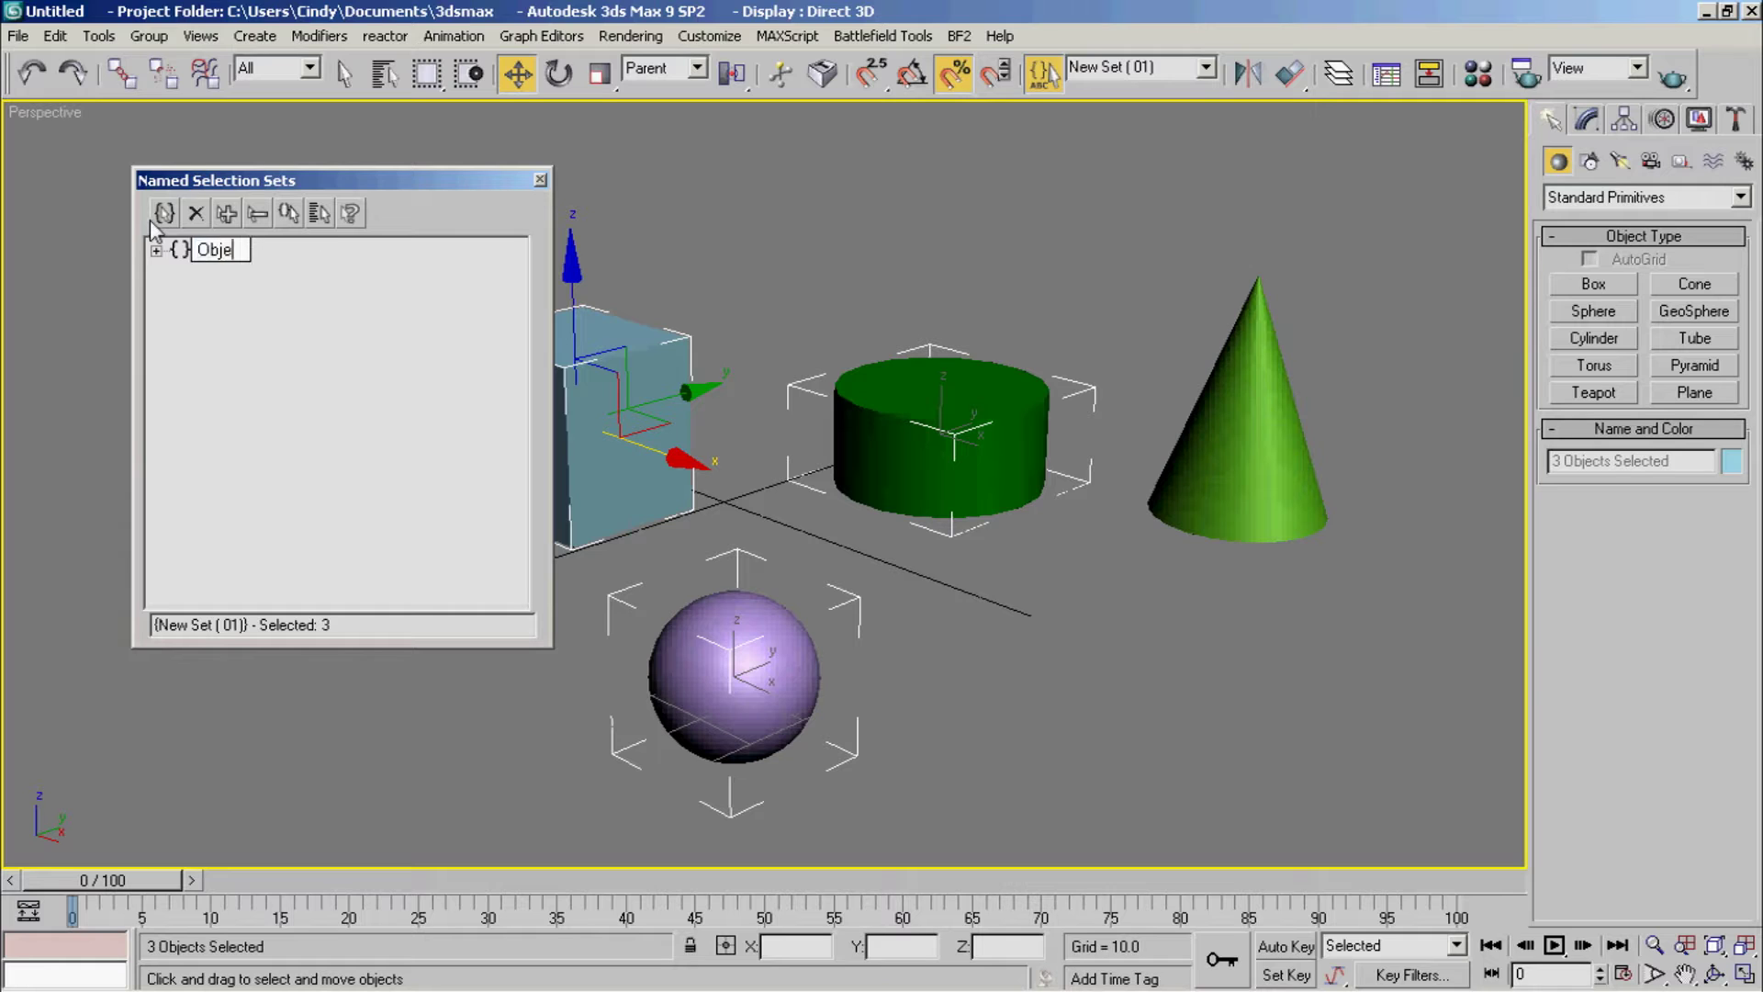
pyautogui.press('Return')
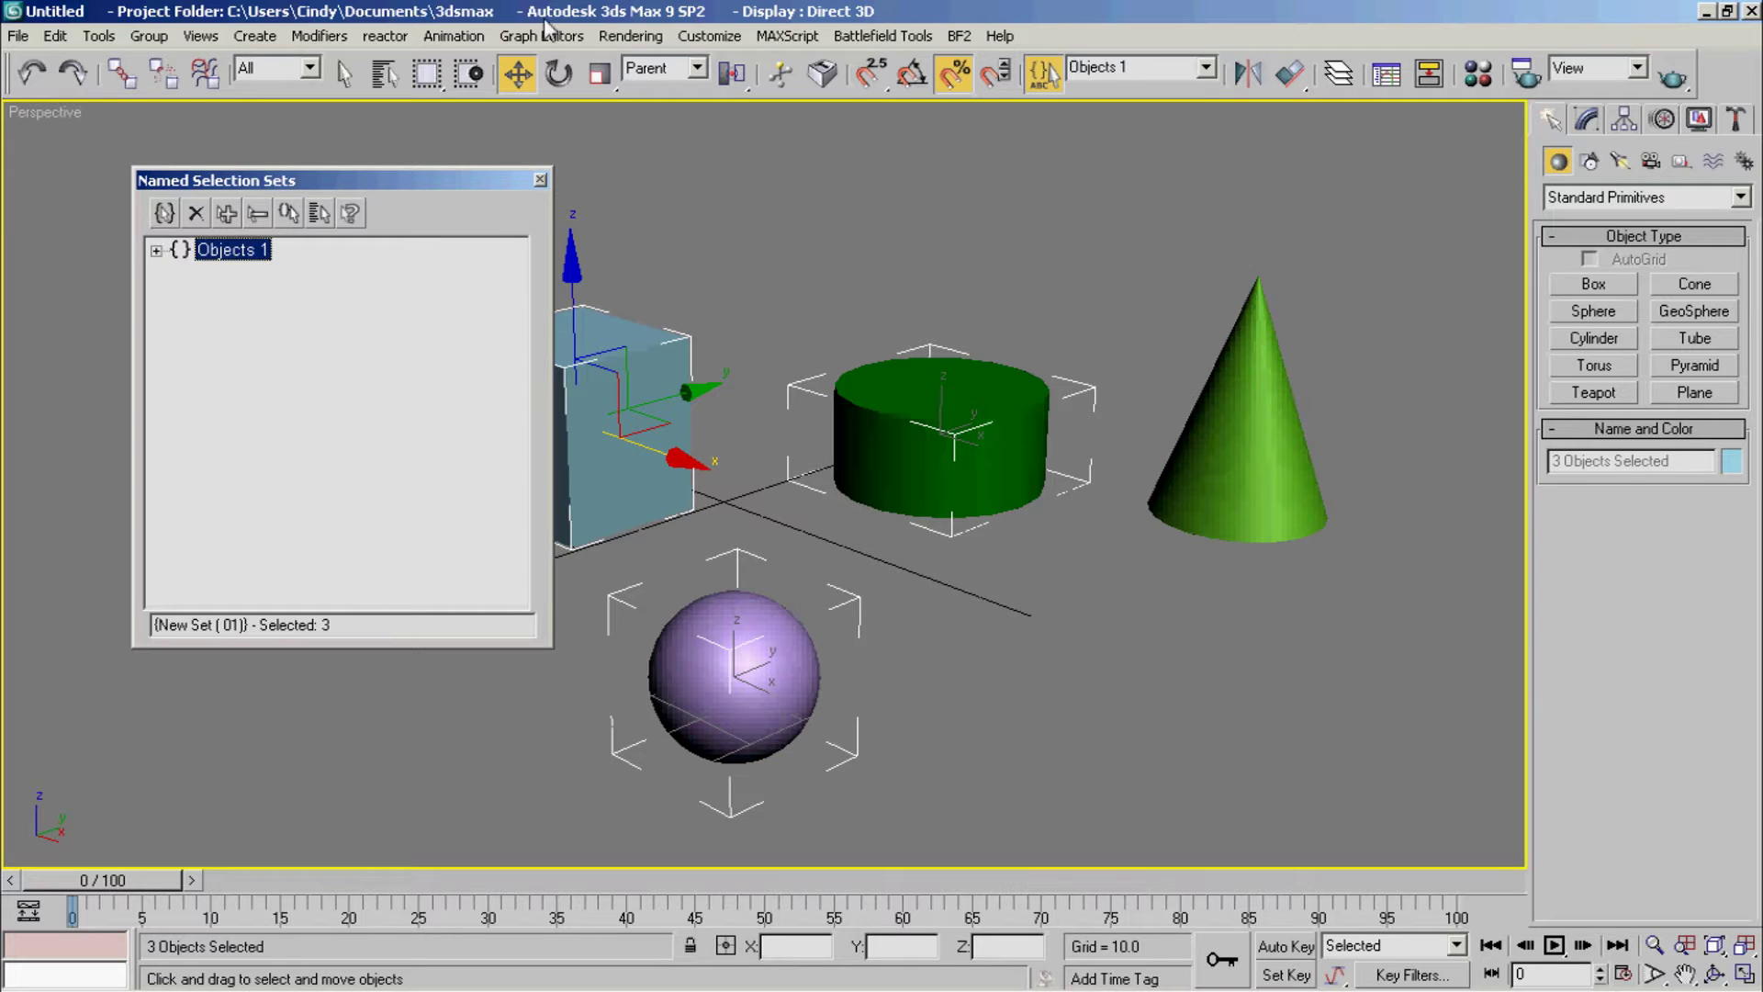
pyautogui.click(543, 180)
# Step: Reselect the three objects through the Objects 1 selection set and try moving them together along the X axis
pyautogui.click(1044, 546)
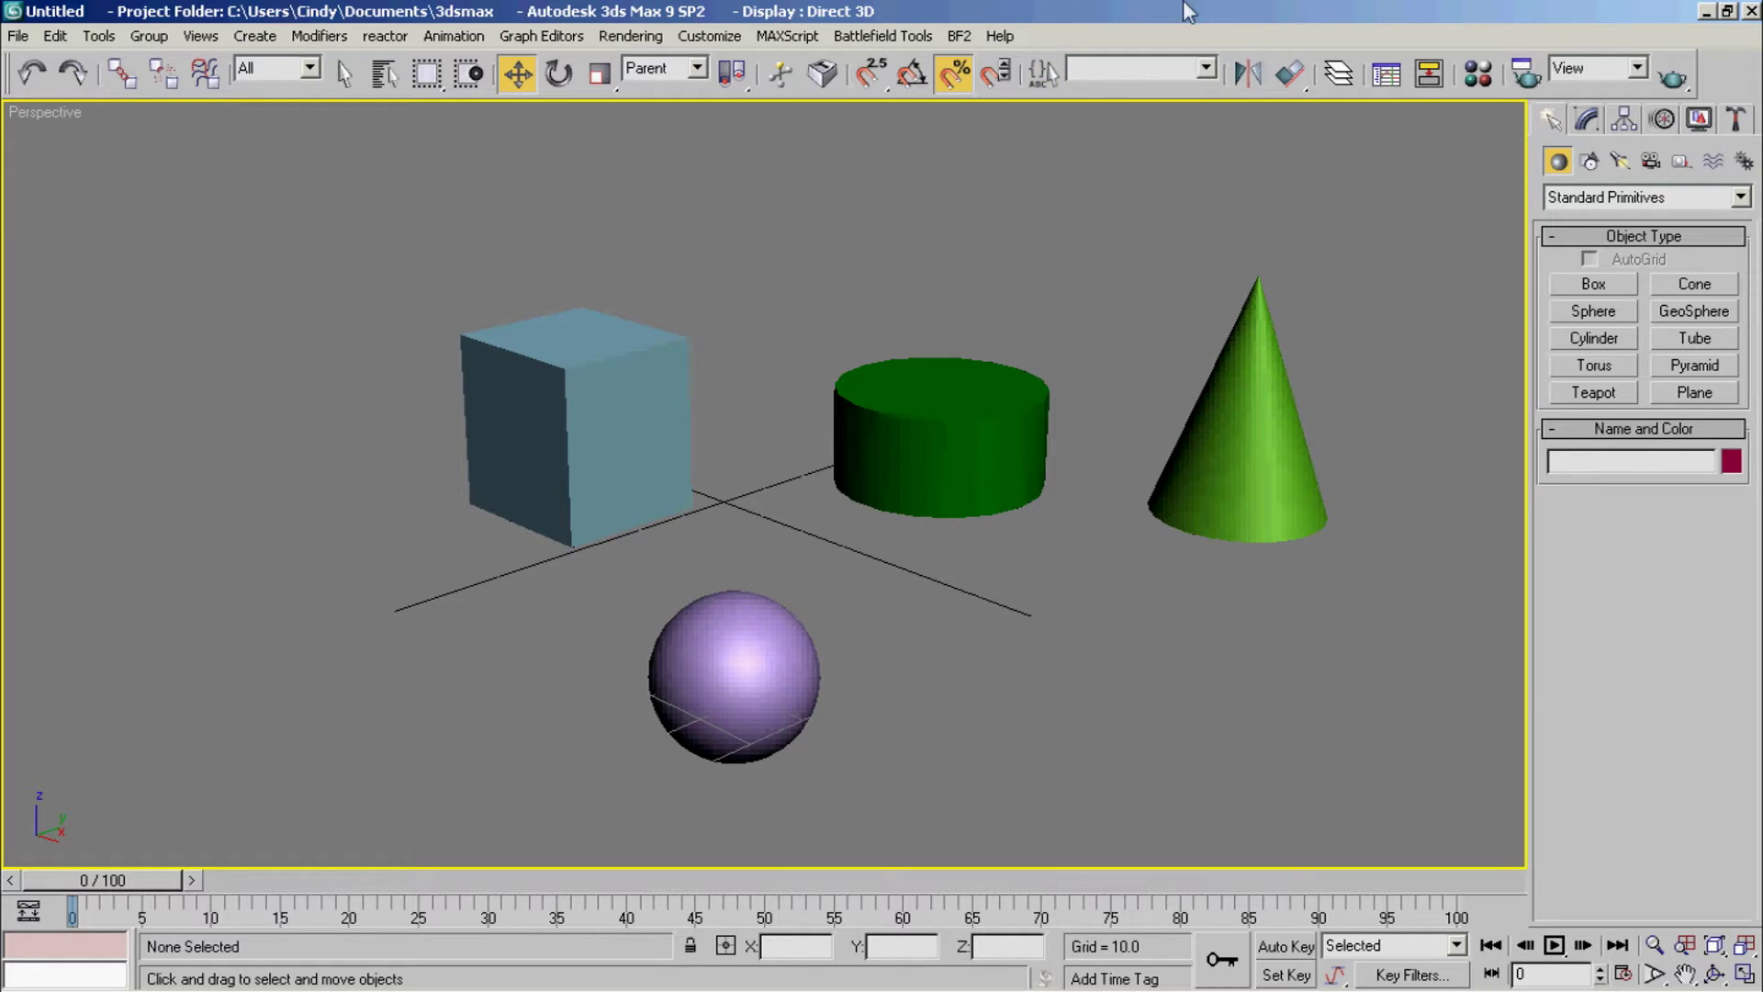
pyautogui.click(1205, 68)
pyautogui.click(1181, 91)
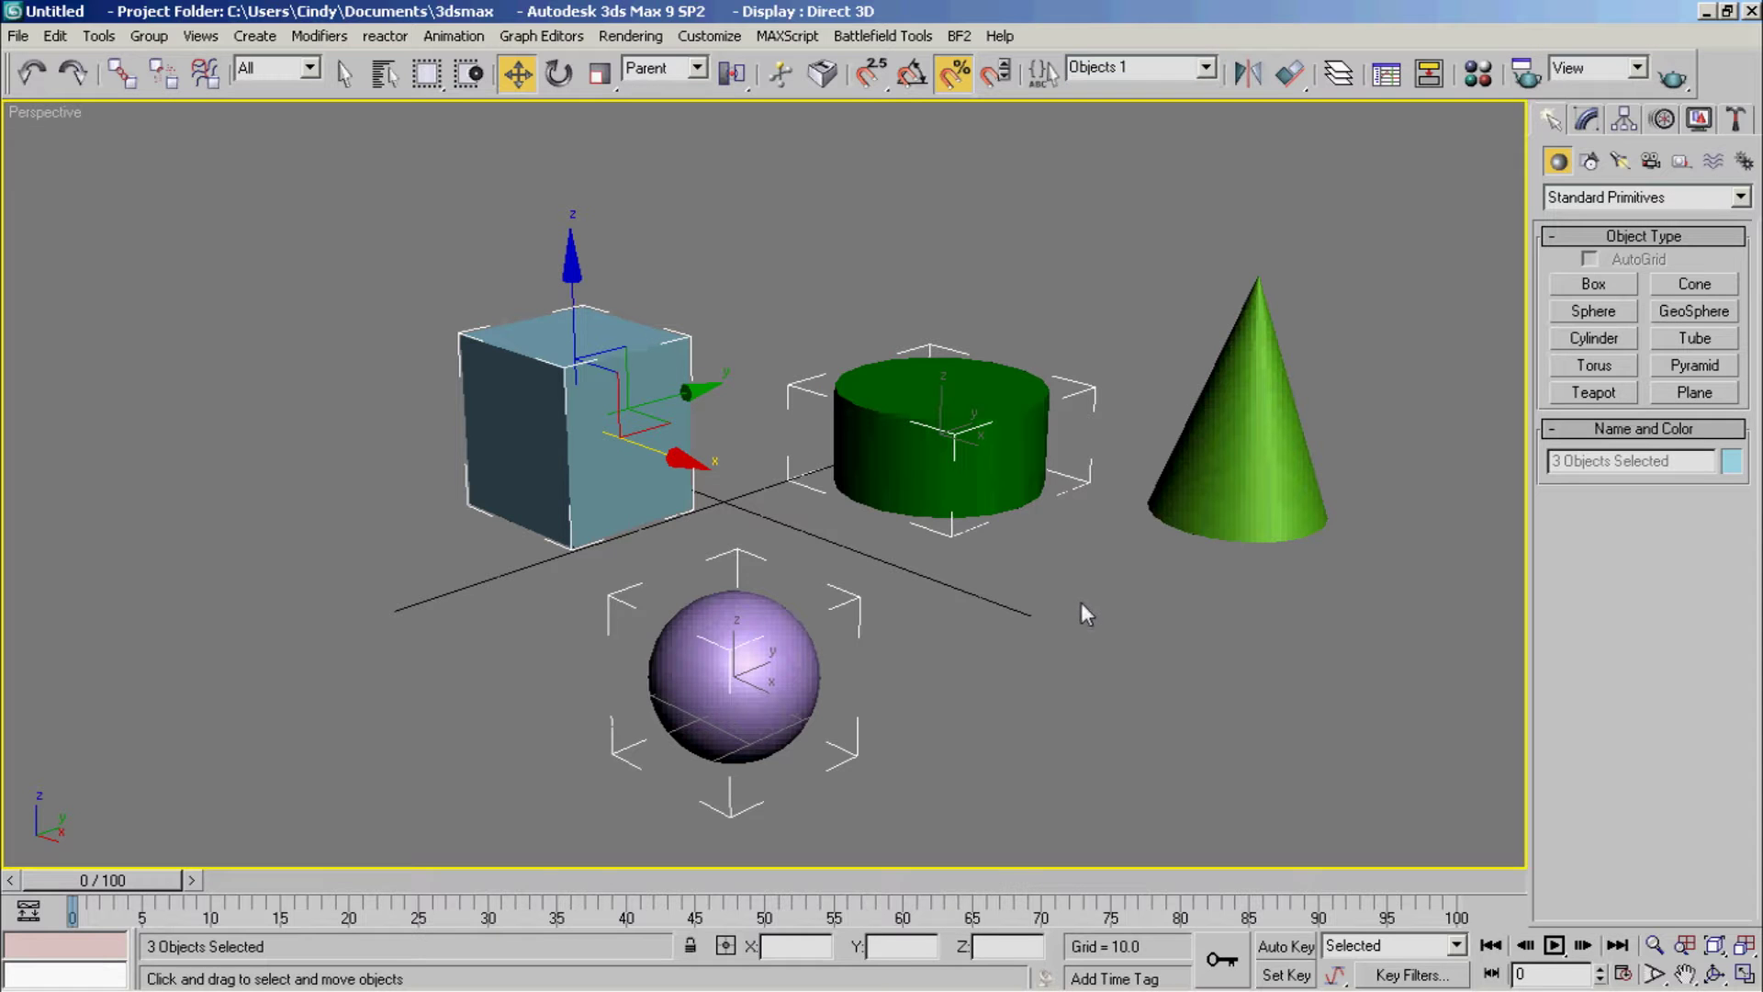
pyautogui.moveTo(653, 461); pyautogui.dragTo(613, 450)
pyautogui.click(28, 68)
# Step: Select all four primitives in the viewport and delete them
pyautogui.click(389, 614)
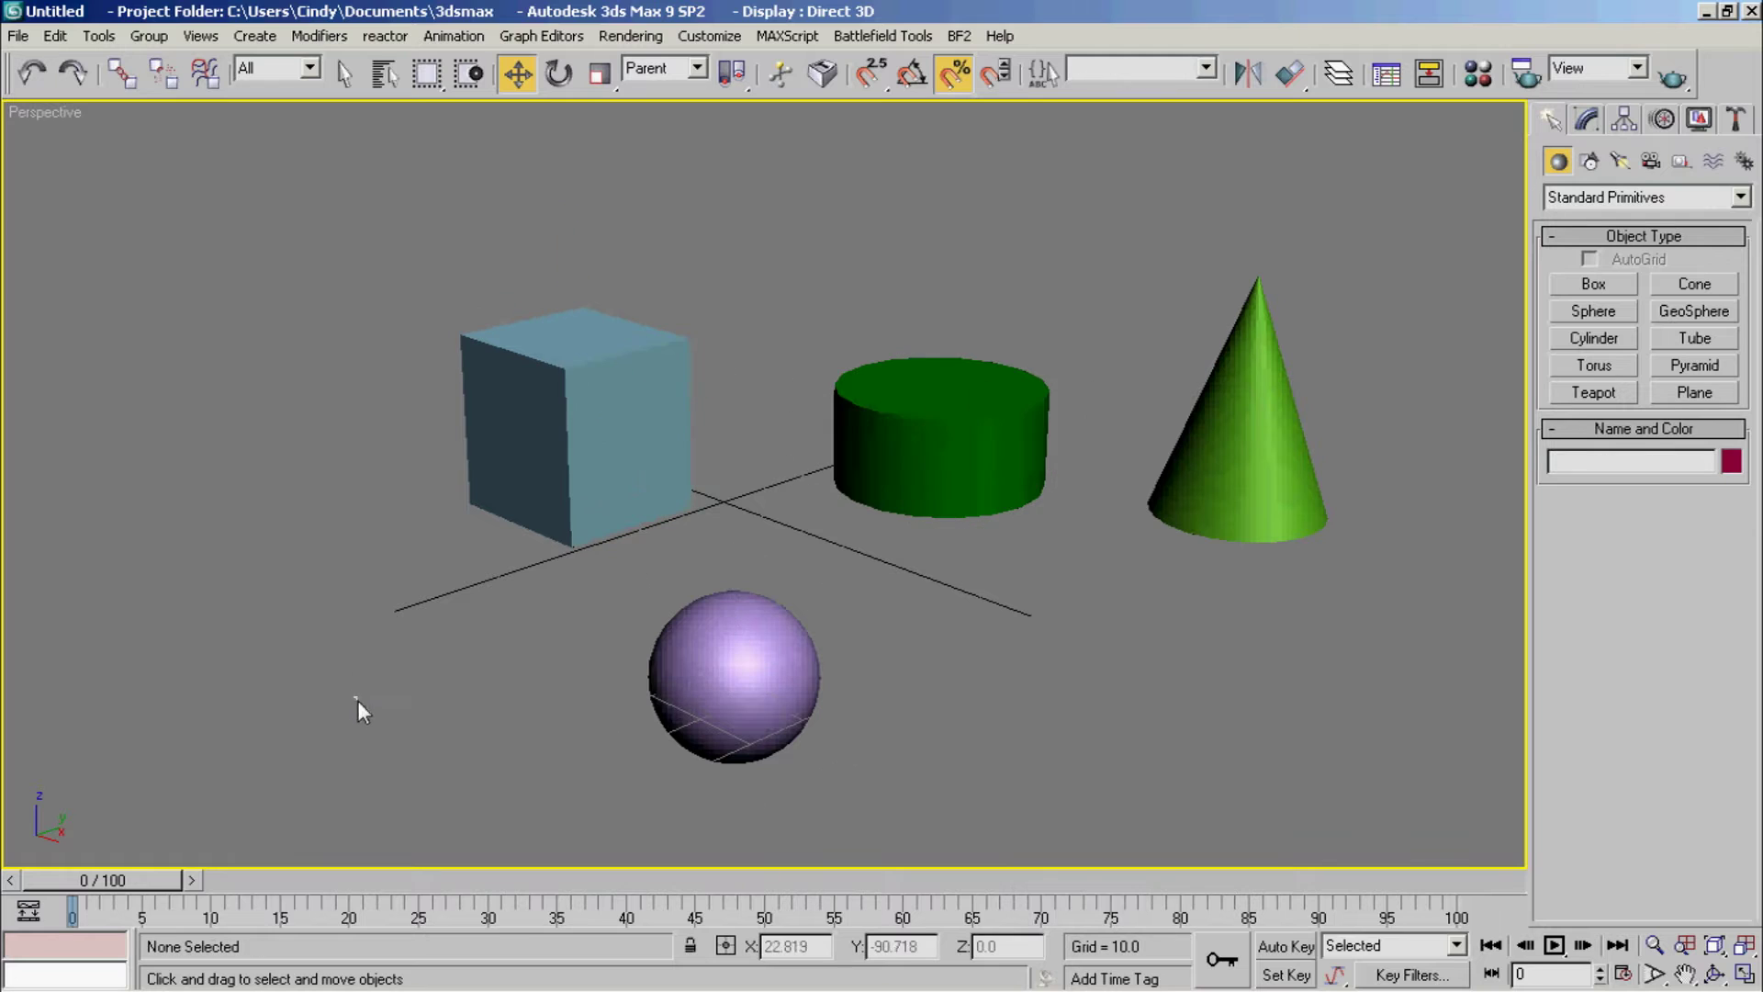
pyautogui.moveTo(382, 802); pyautogui.dragTo(1313, 287)
pyautogui.press('Delete')
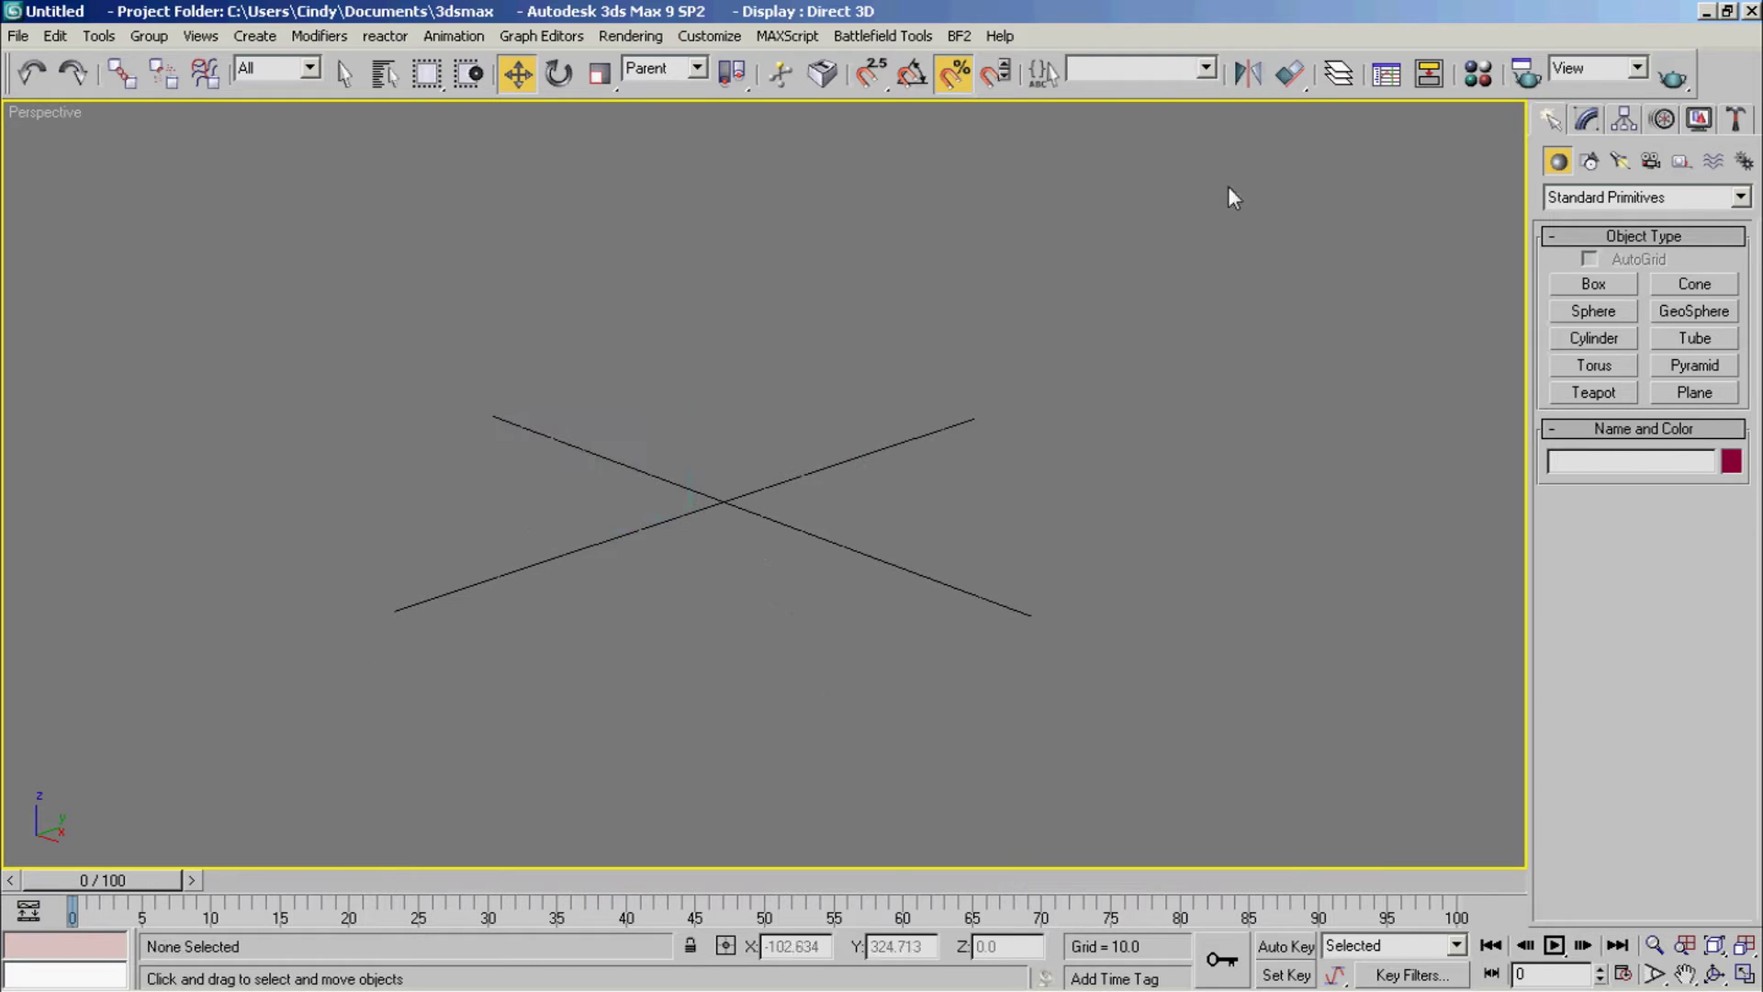
pyautogui.click(1600, 289)
pyautogui.moveTo(755, 545); pyautogui.dragTo(747, 453)
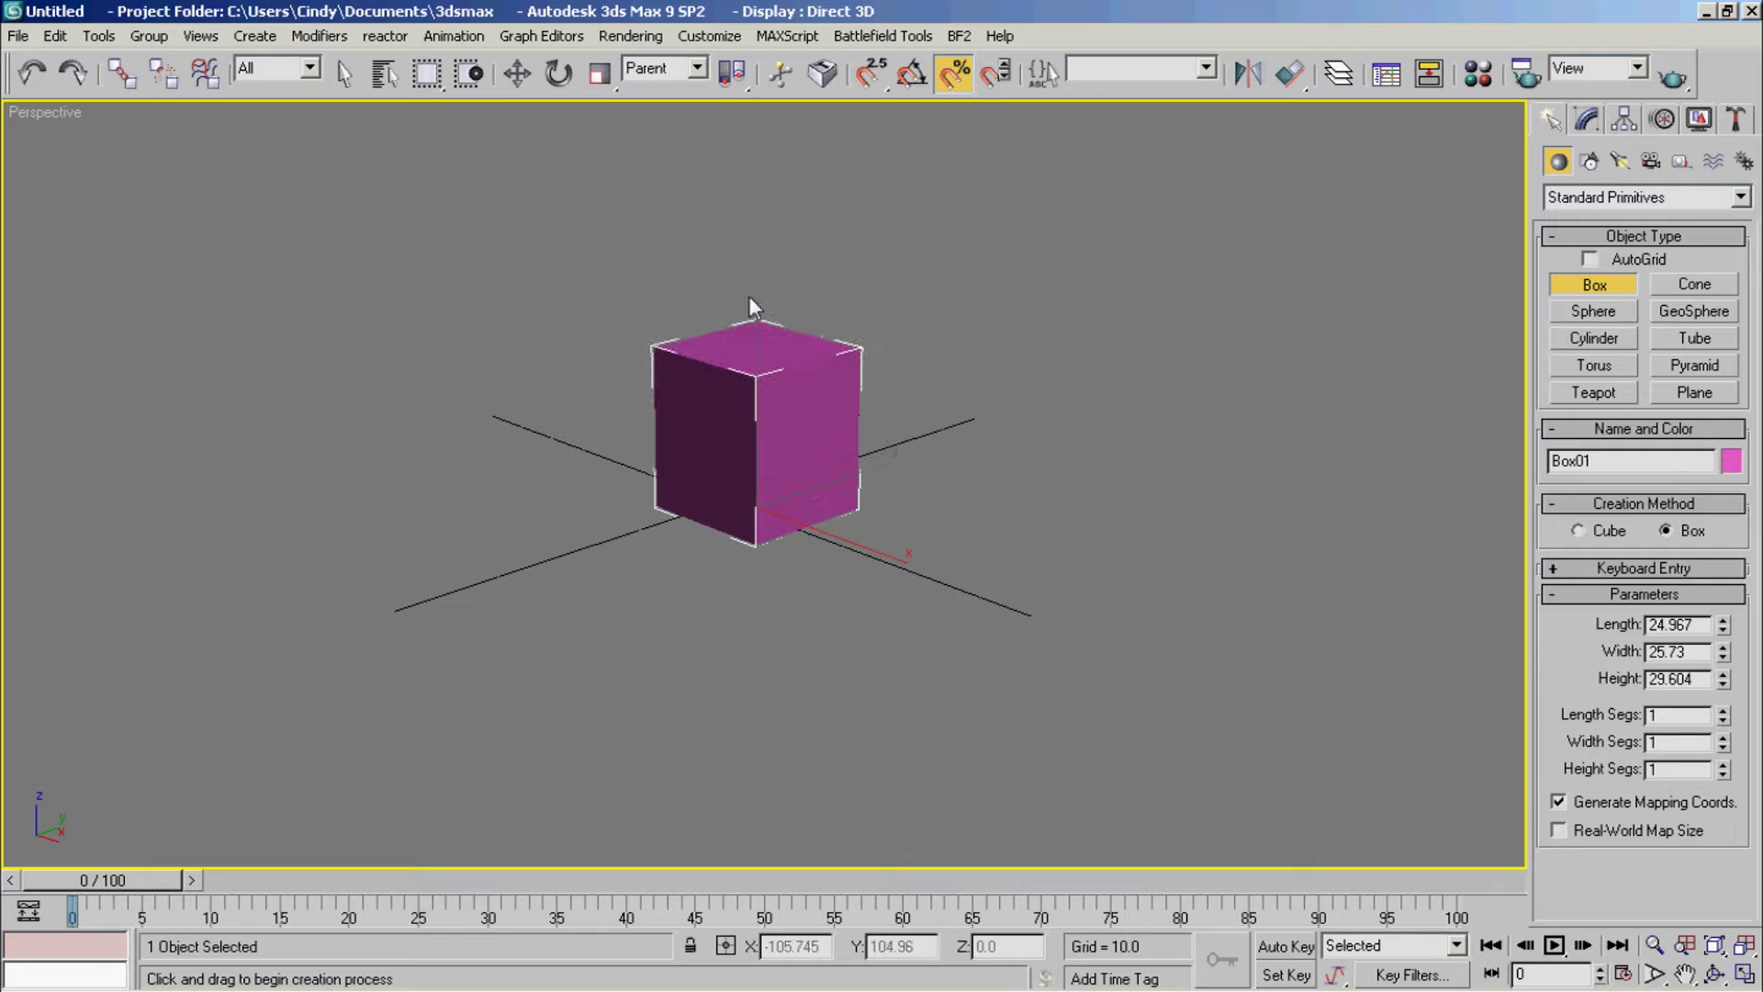
pyautogui.click(745, 313)
pyautogui.press('w')
pyautogui.press('Delete')
# Step: Create a teapot with a radius of about 26.8 near the grid's centre
pyautogui.click(1592, 393)
pyautogui.moveTo(745, 588); pyautogui.dragTo(758, 527)
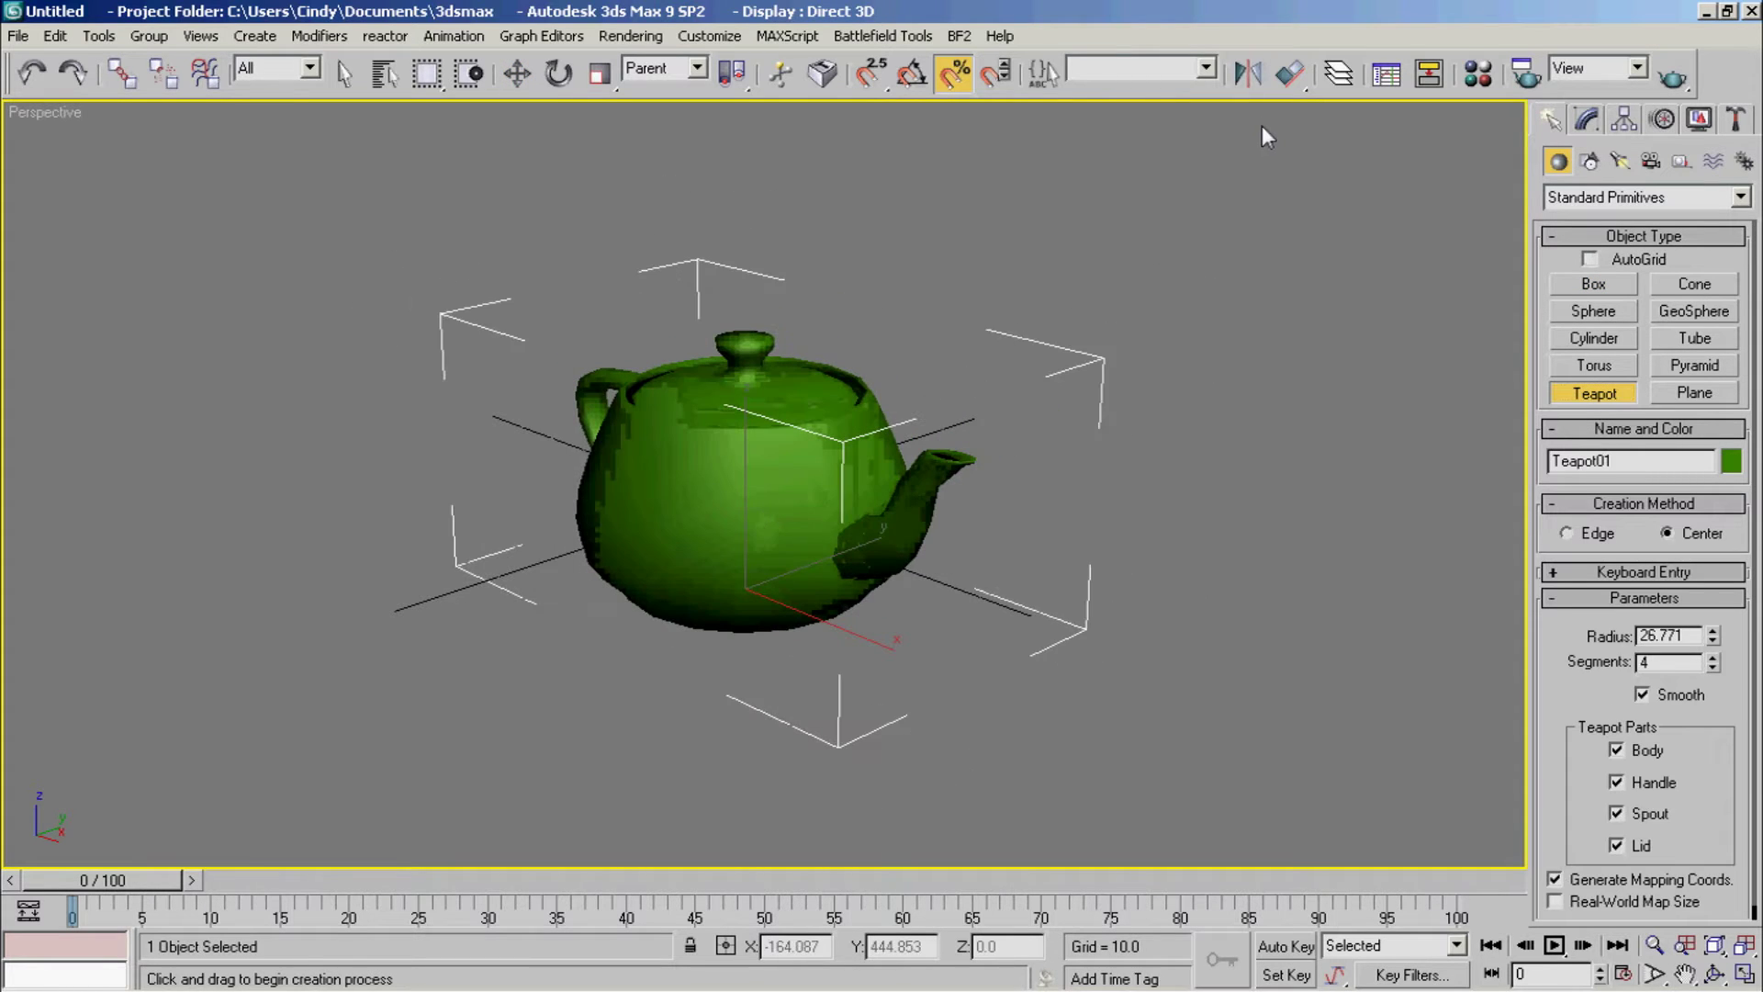
# Step: Try mirroring the teapot across the Y, Z and X axes, and as a copy across X
pyautogui.click(1245, 77)
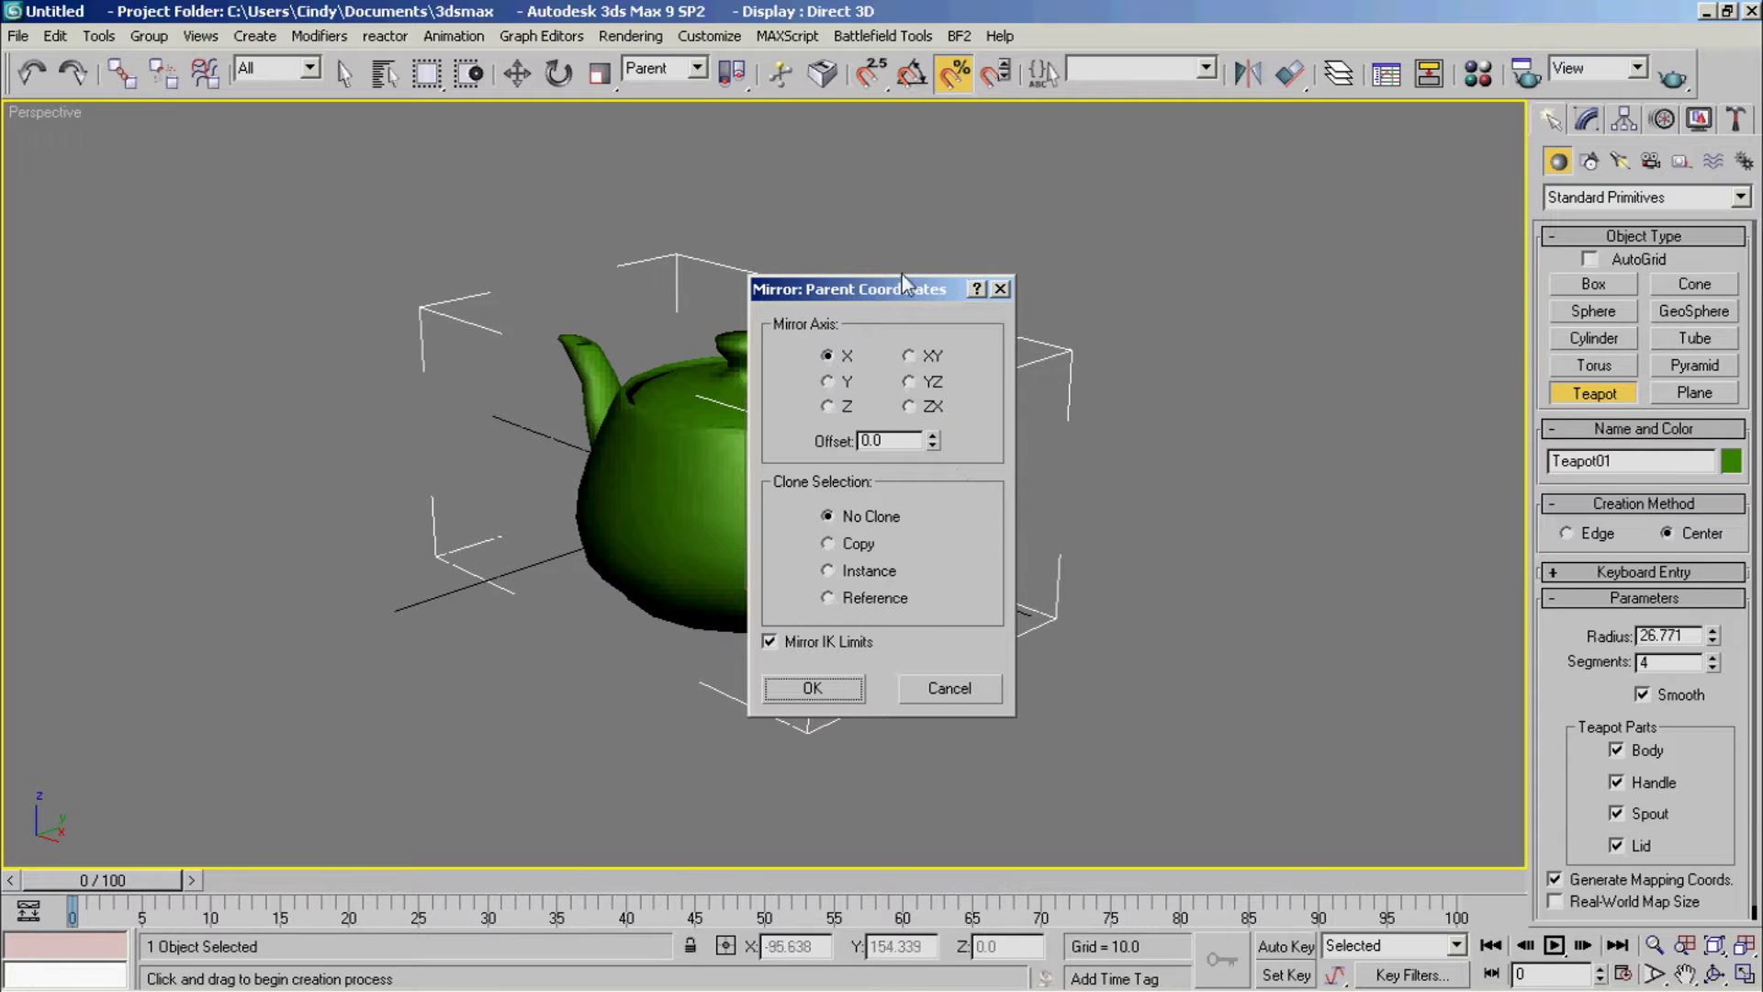
pyautogui.moveTo(846, 291); pyautogui.dragTo(1090, 187)
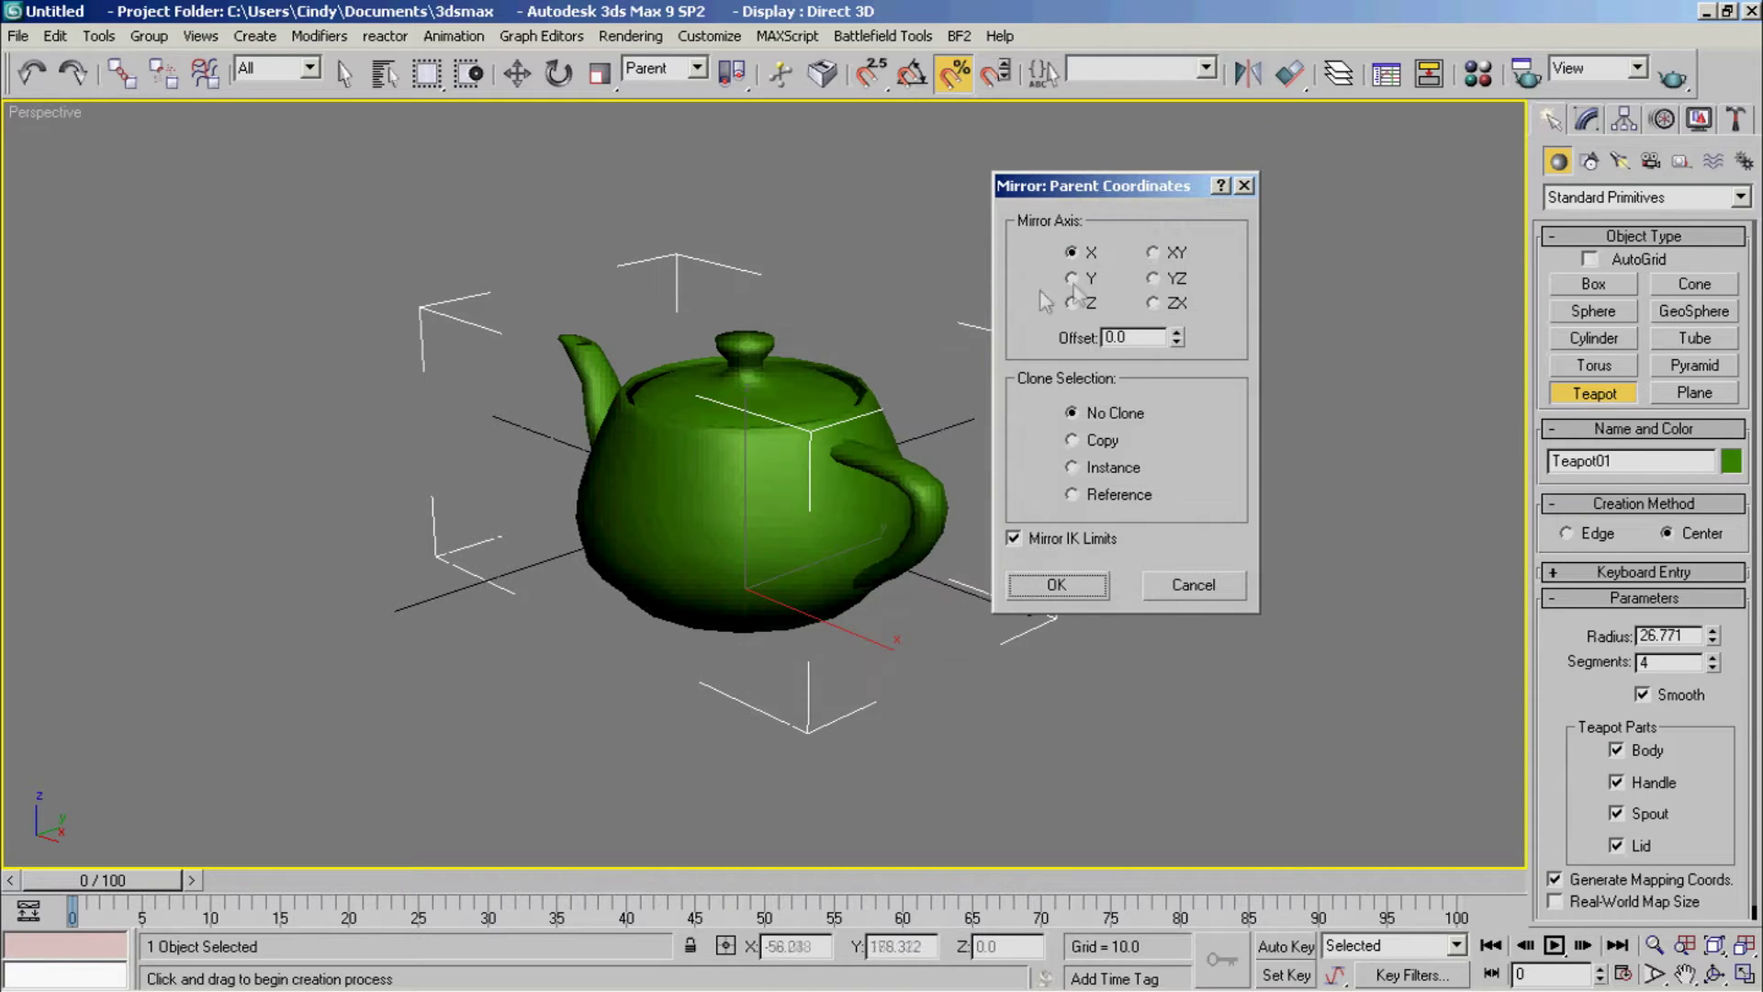
pyautogui.click(1089, 283)
pyautogui.click(1084, 303)
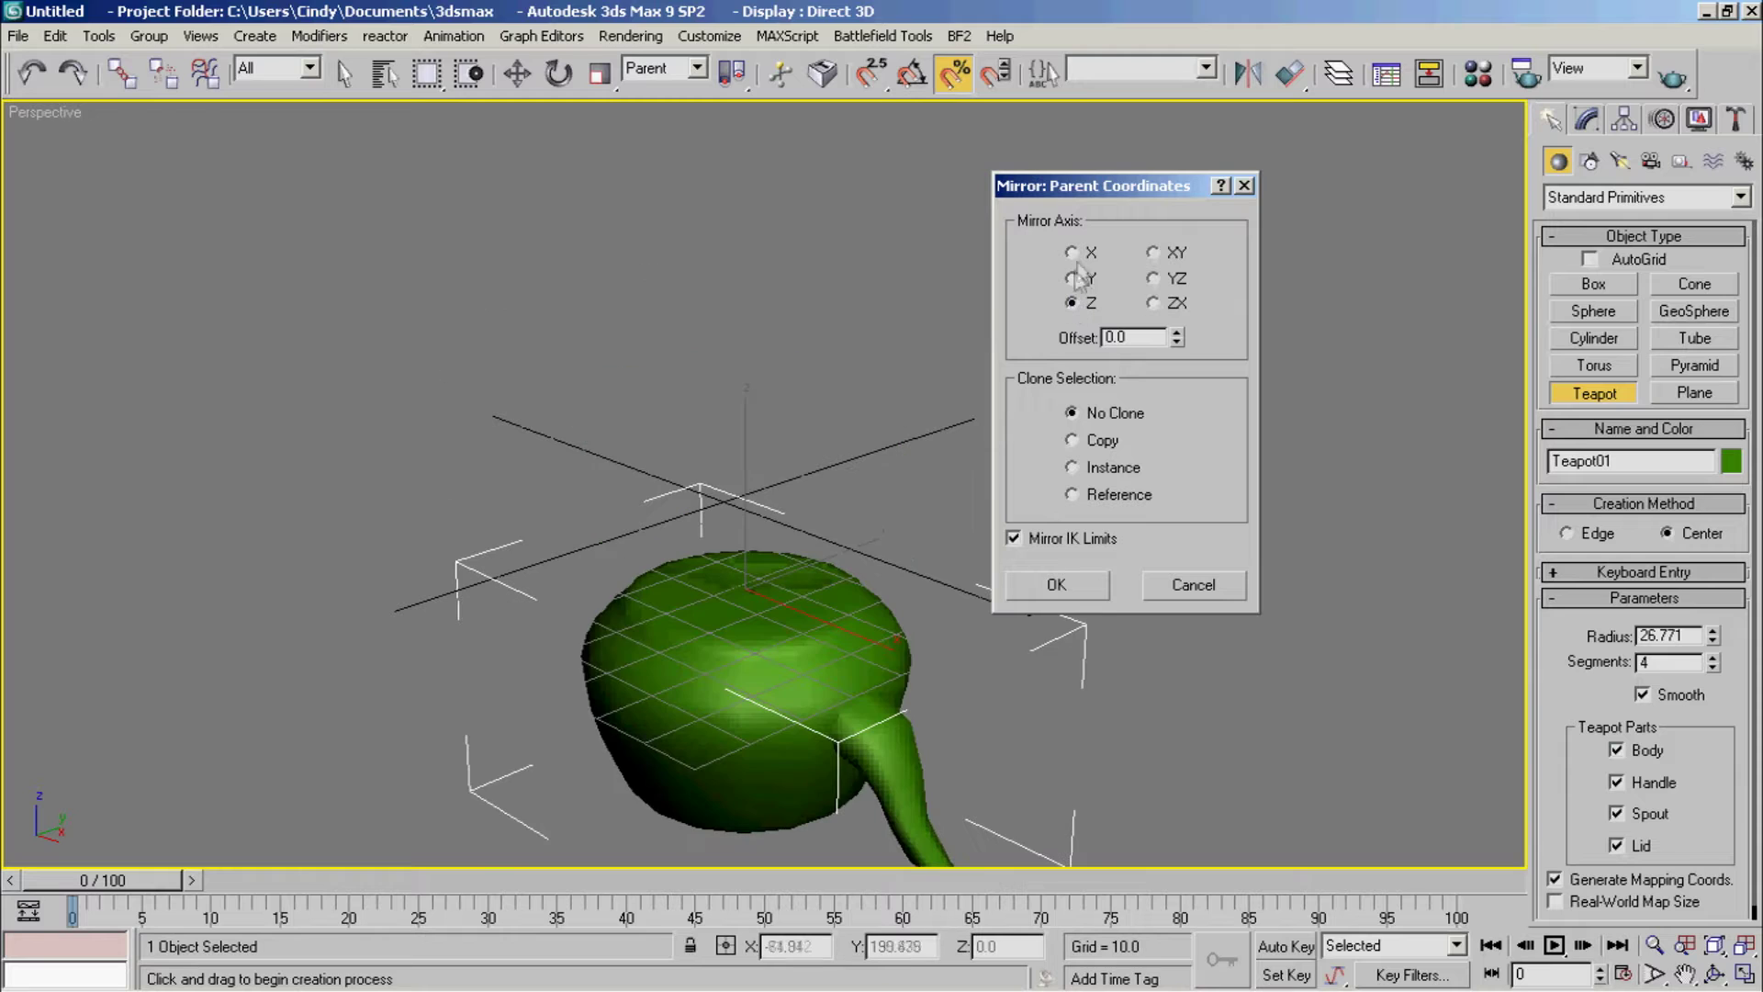
pyautogui.click(1081, 252)
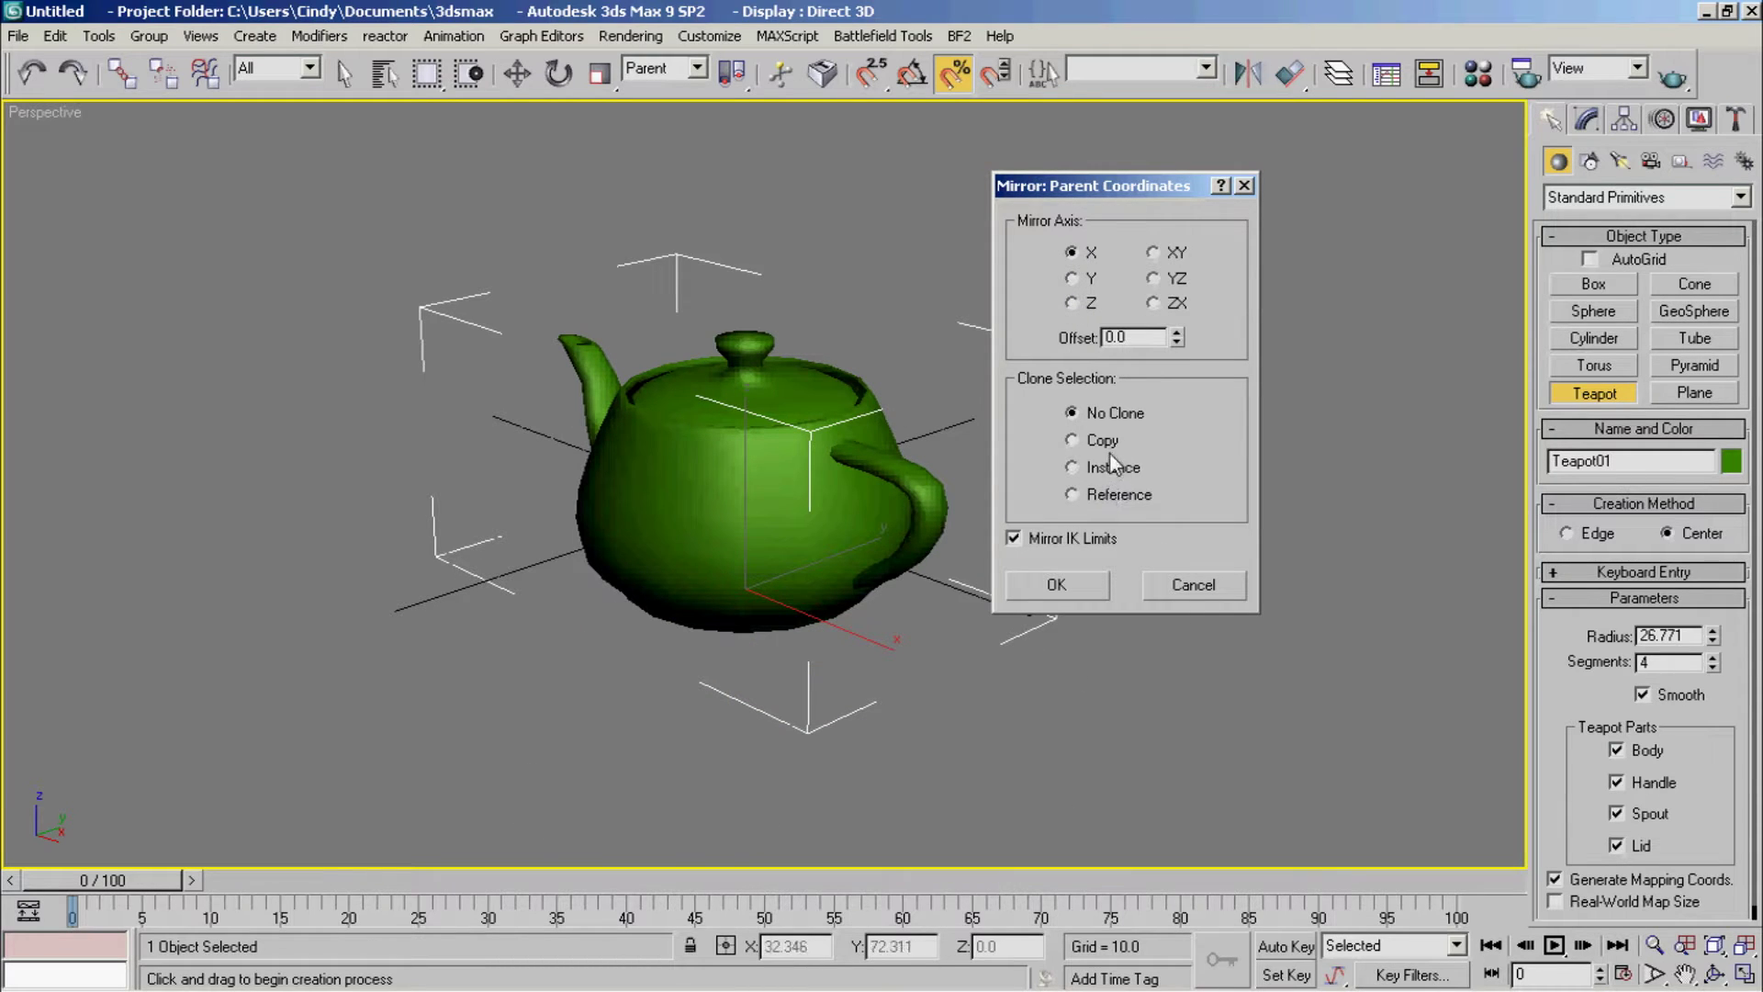
pyautogui.click(1073, 440)
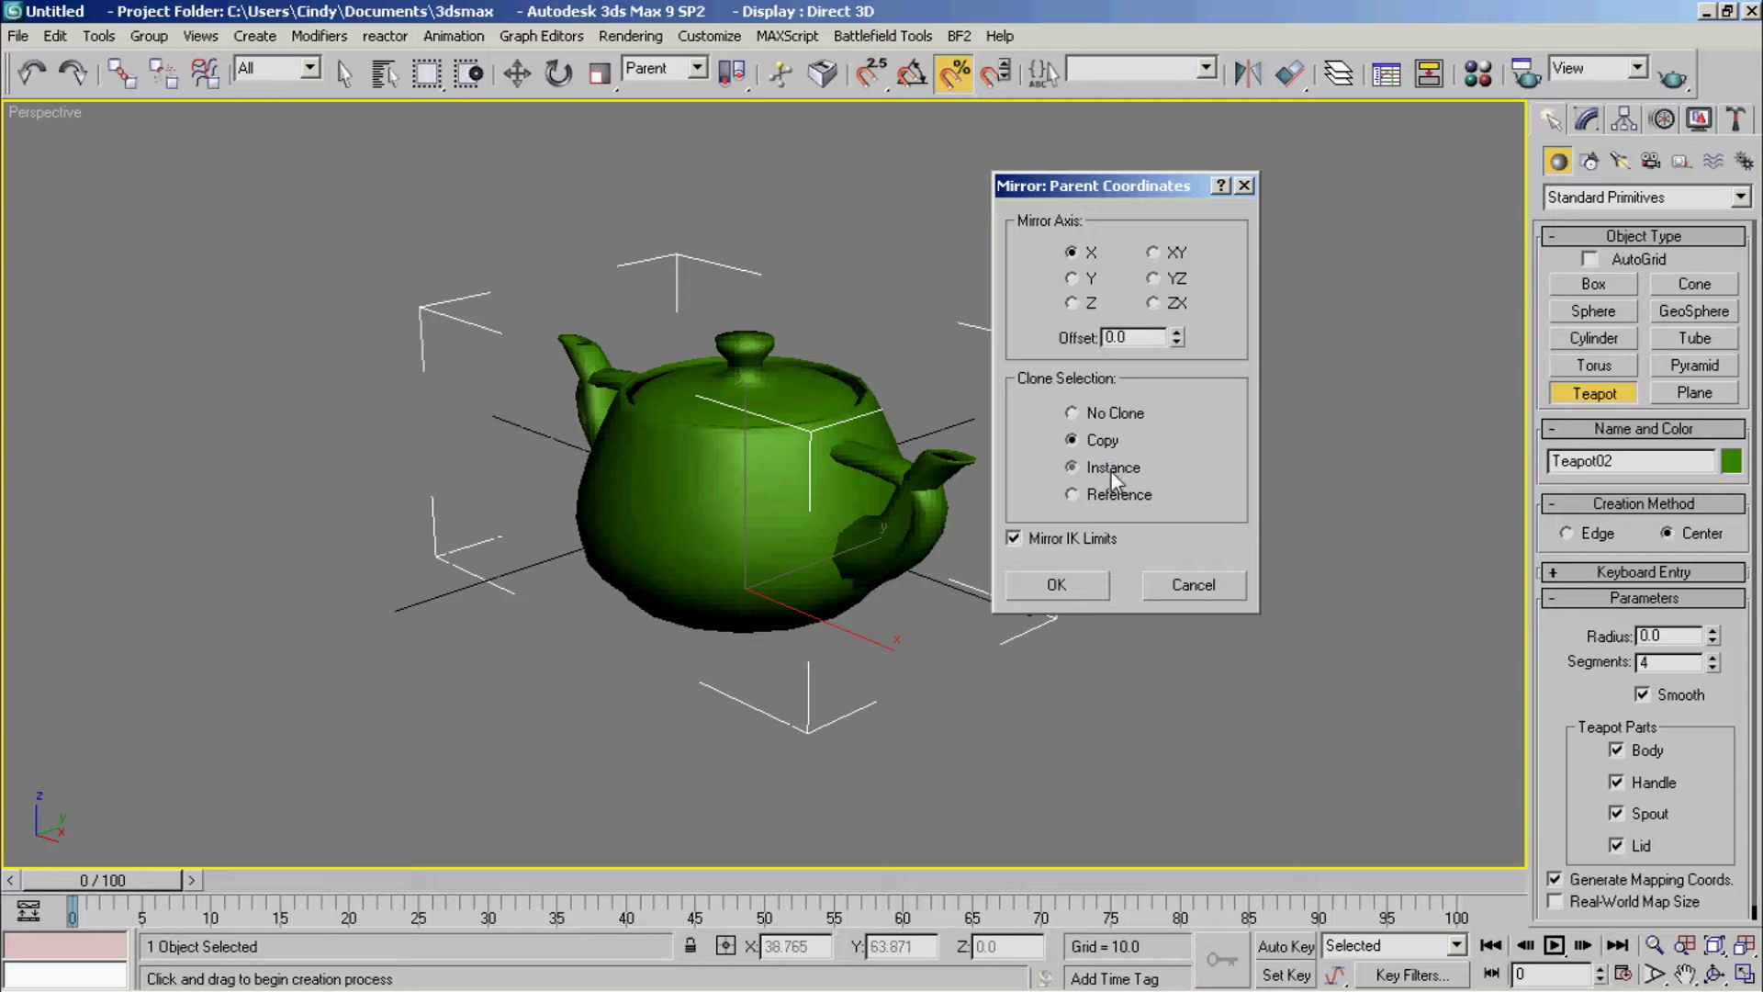
pyautogui.click(1190, 584)
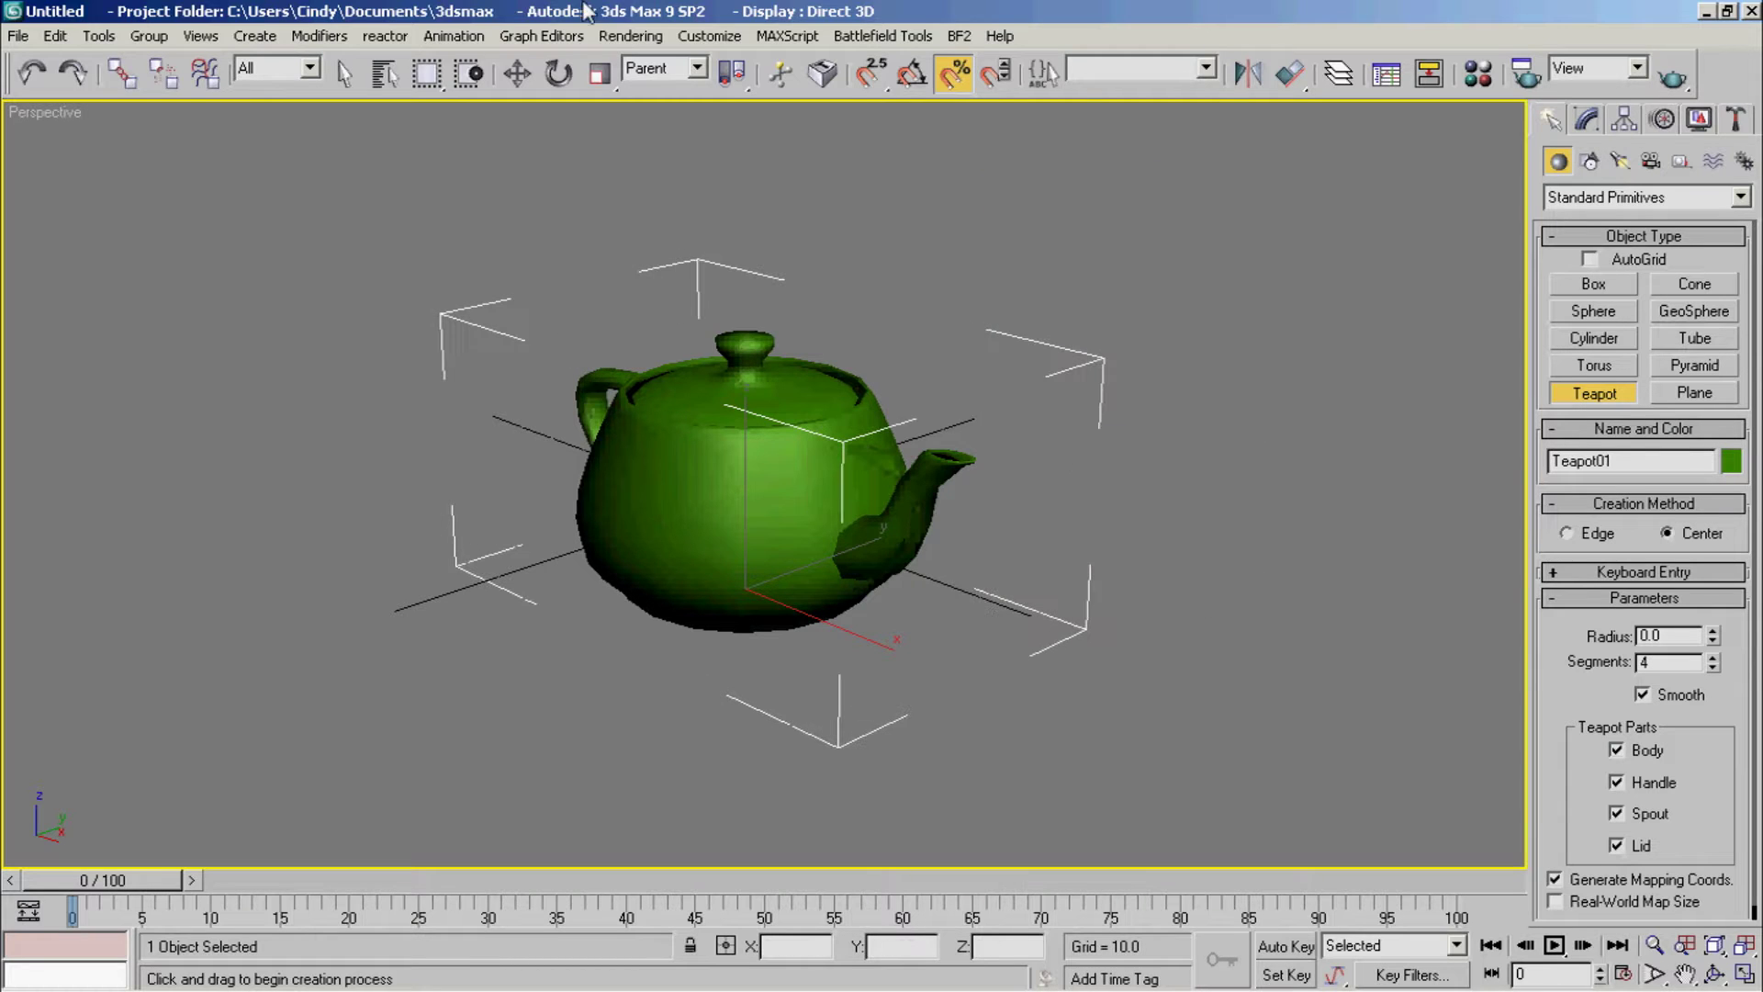
# Step: Try a small move of the teapot along the Y axis, and delete the teapot
pyautogui.click(517, 73)
pyautogui.moveTo(839, 565); pyautogui.dragTo(877, 551)
pyautogui.click(33, 76)
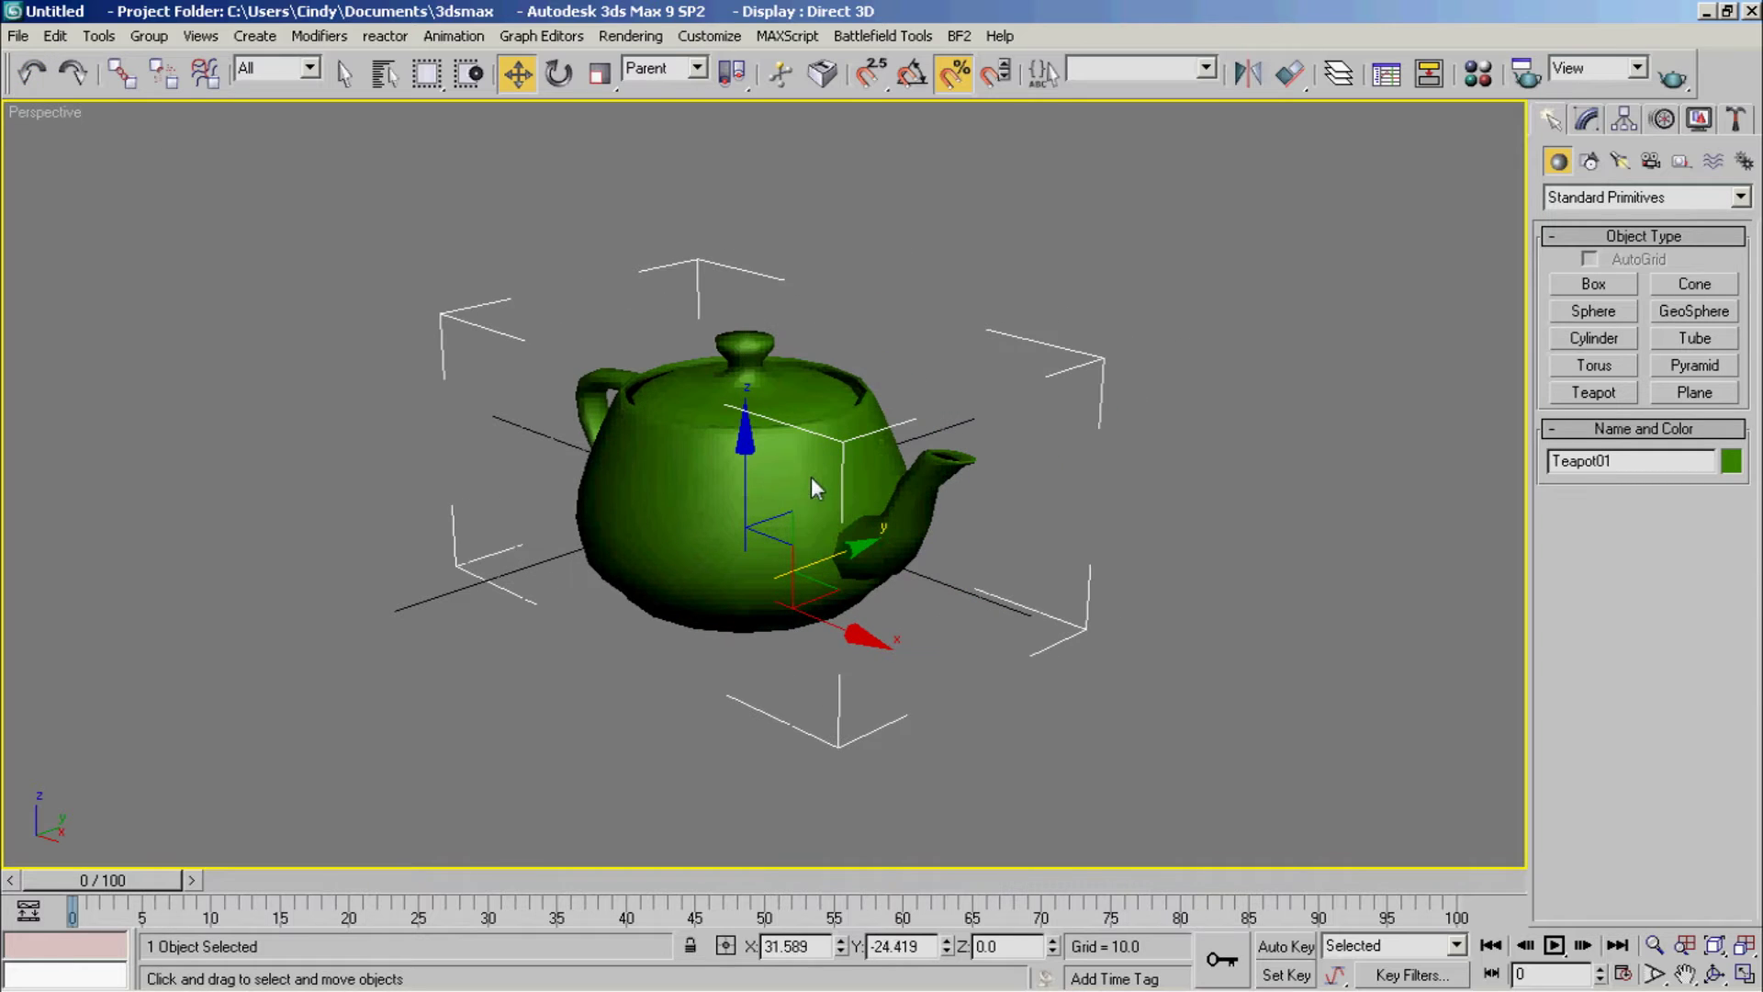
pyautogui.press('Delete')
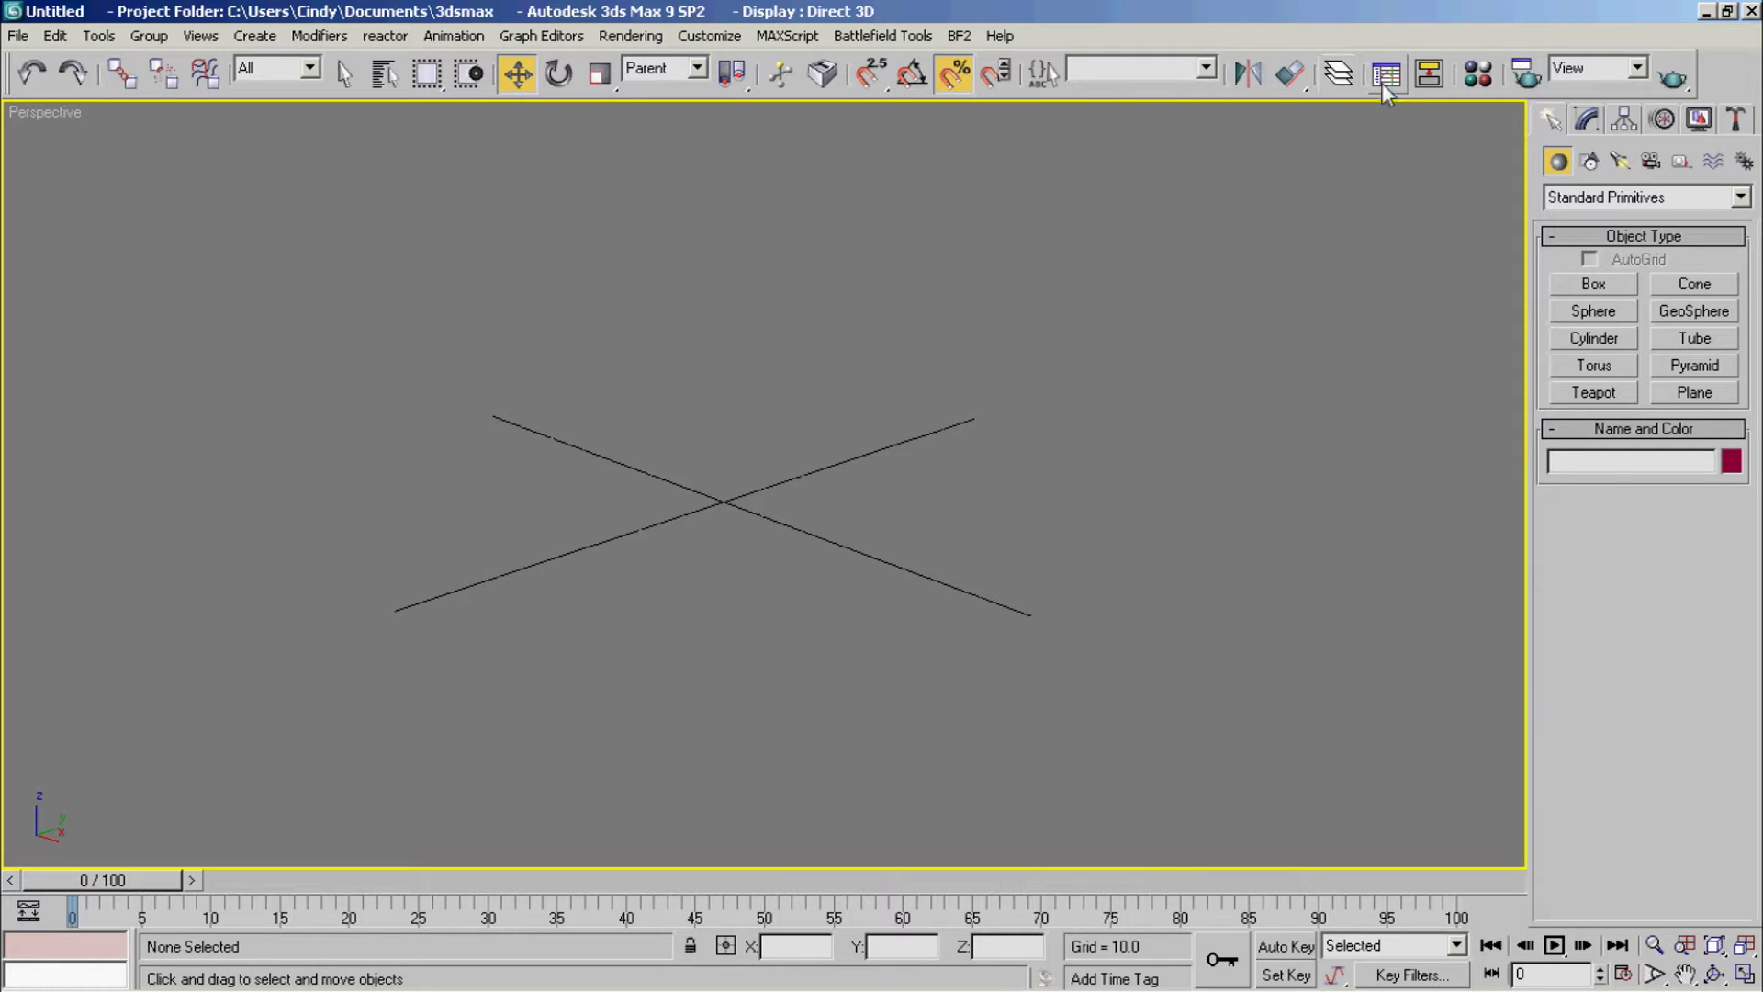
# Step: Look over the Material Editor and the common parameters in the Render Scene settings
pyautogui.click(1489, 79)
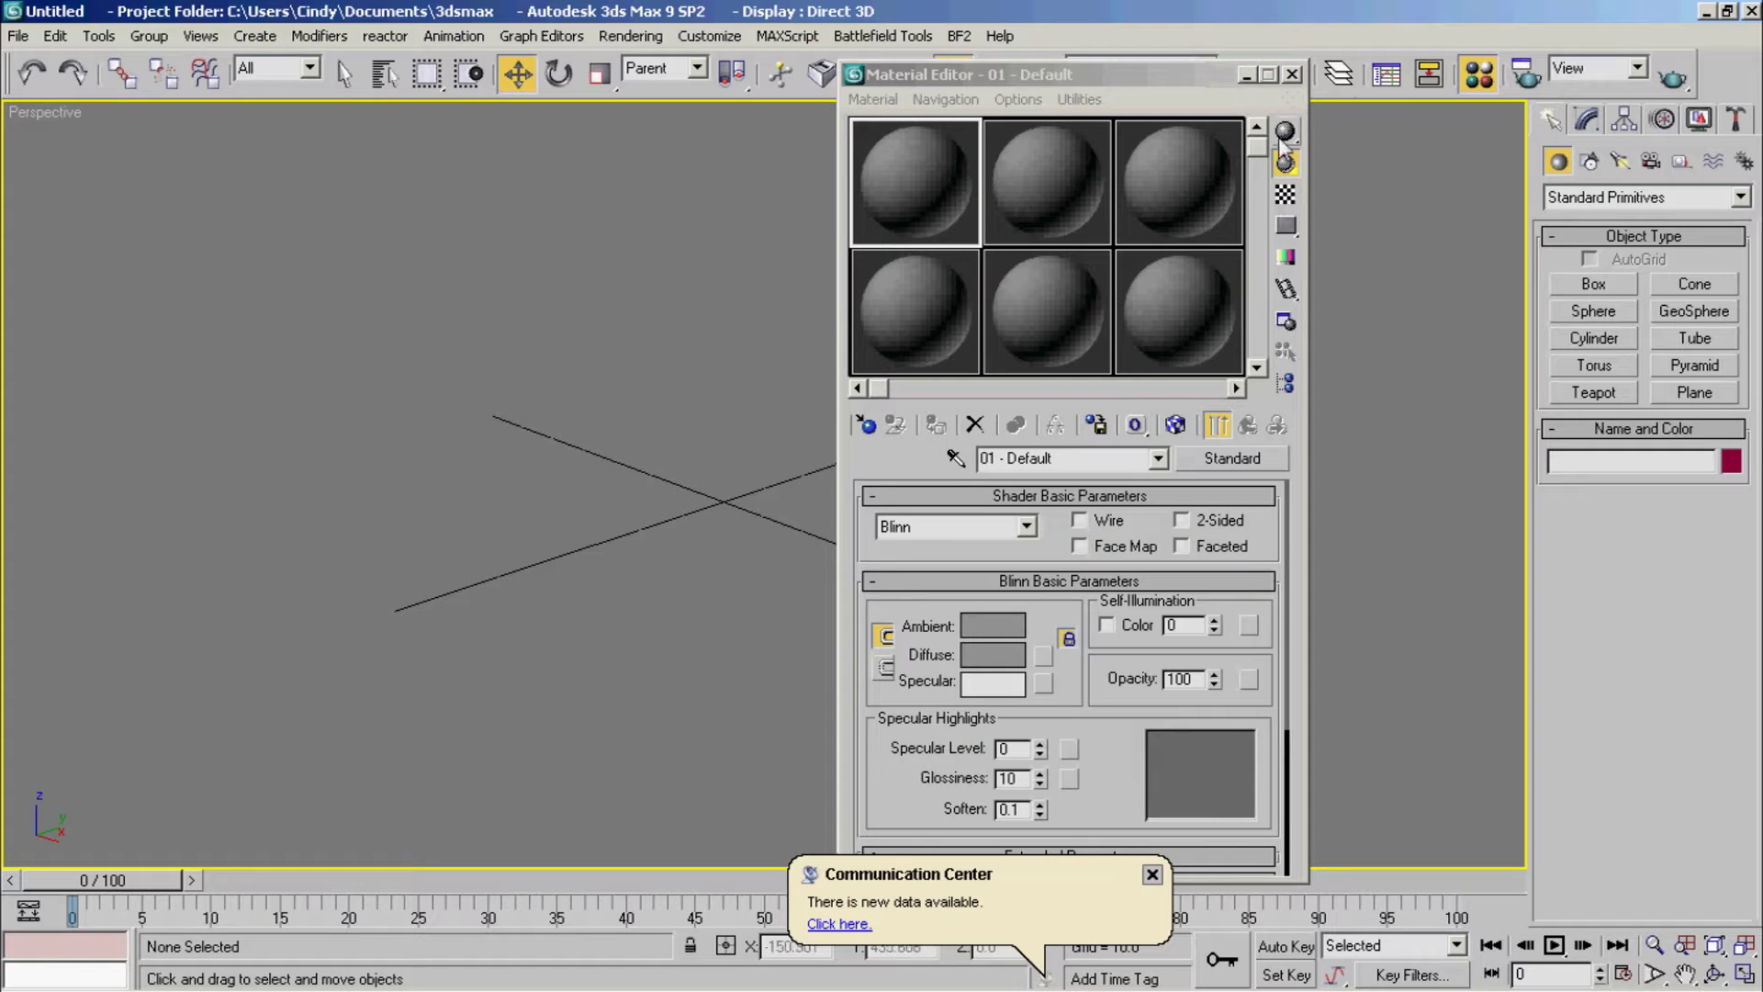
pyautogui.click(1293, 75)
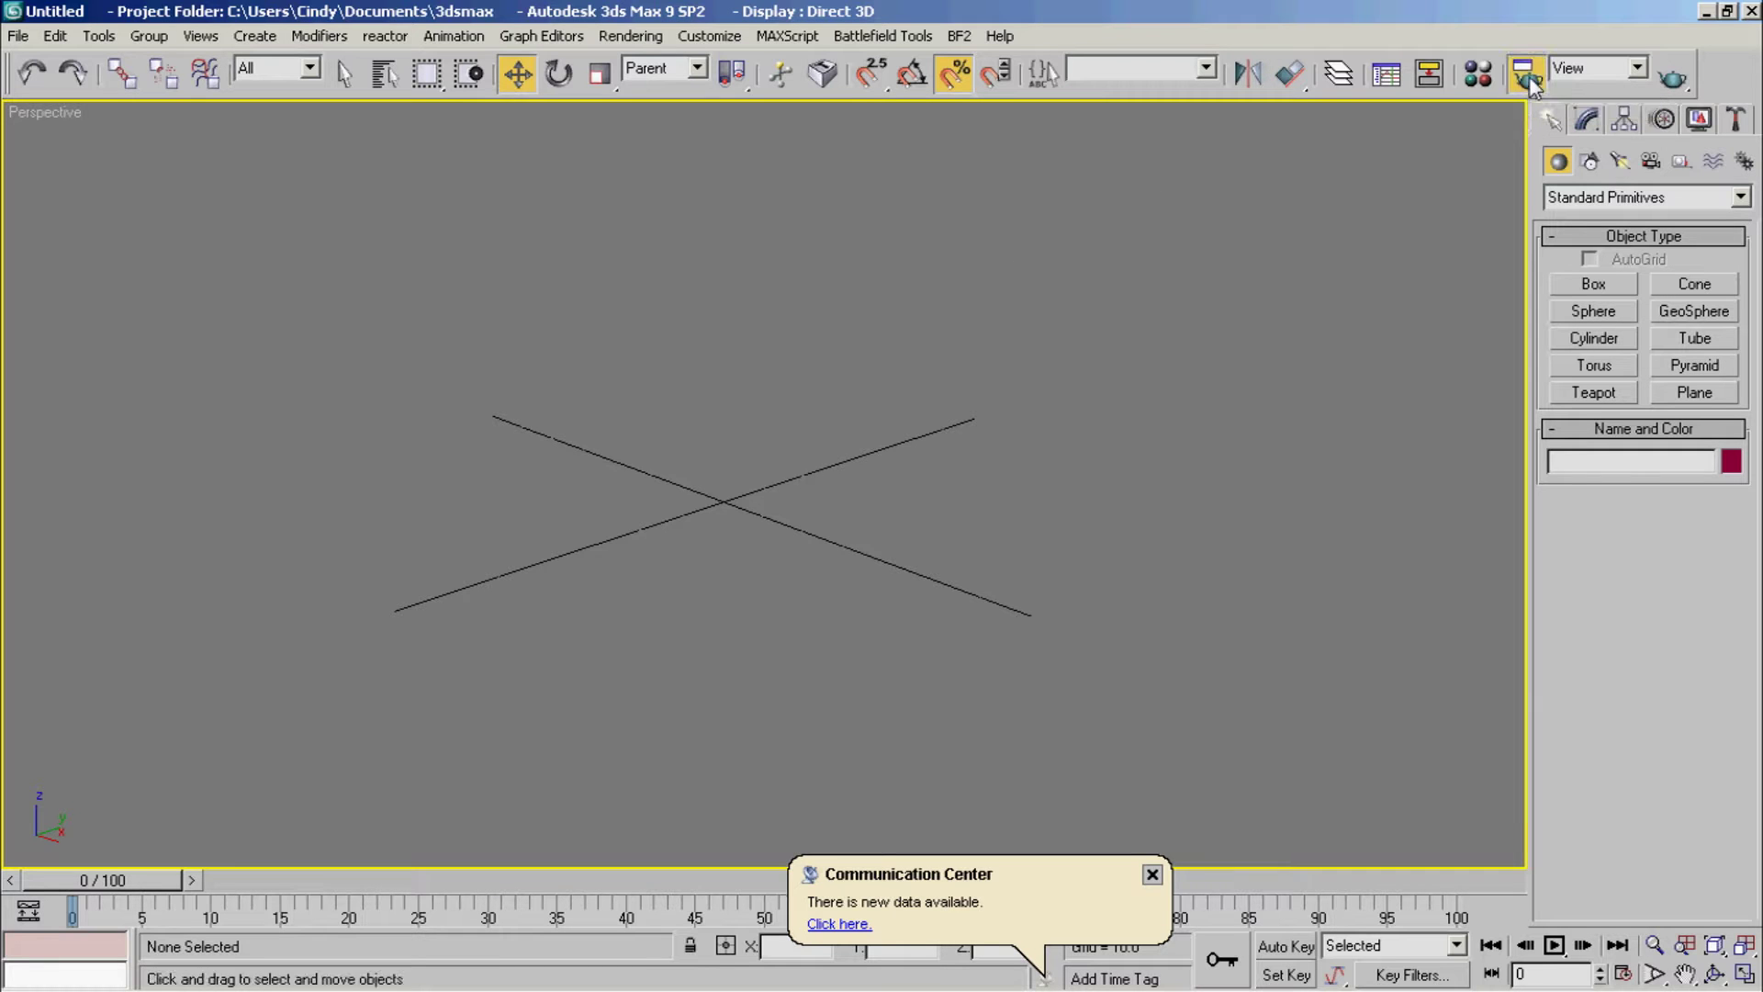
pyautogui.click(1524, 77)
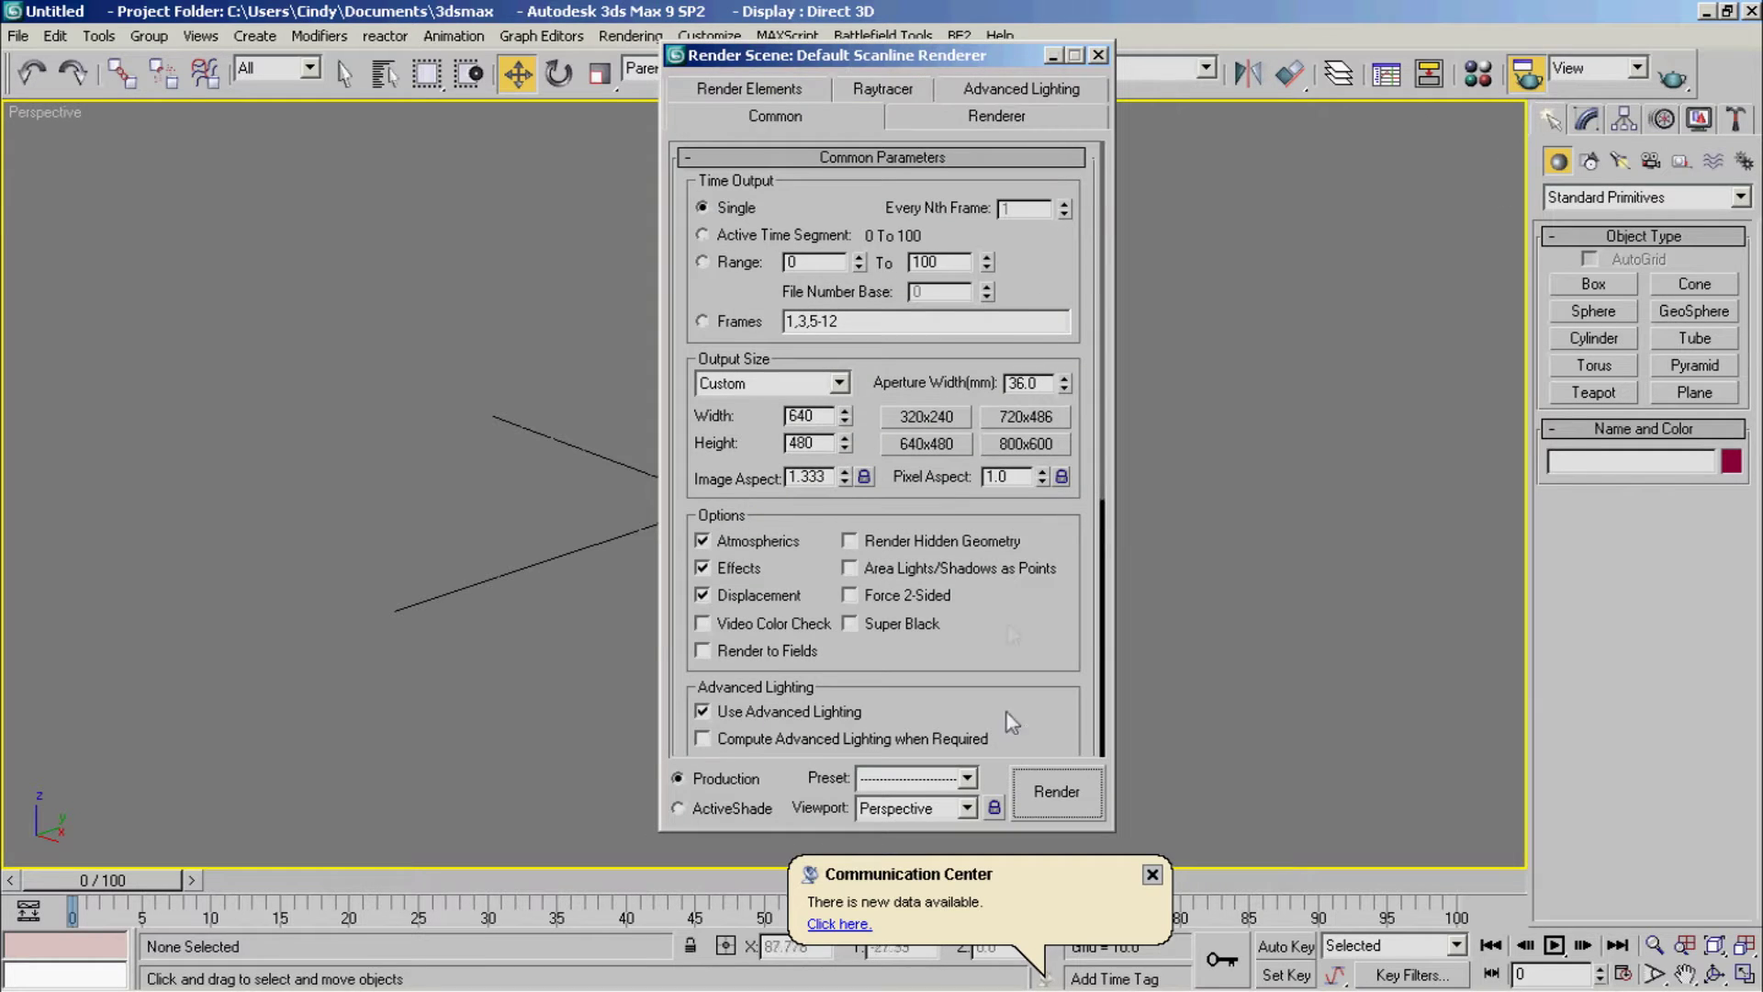
pyautogui.scroll(-3, 1056, 730)
pyautogui.scroll(-3, 1059, 721)
pyautogui.scroll(8, 1059, 715)
pyautogui.click(1098, 56)
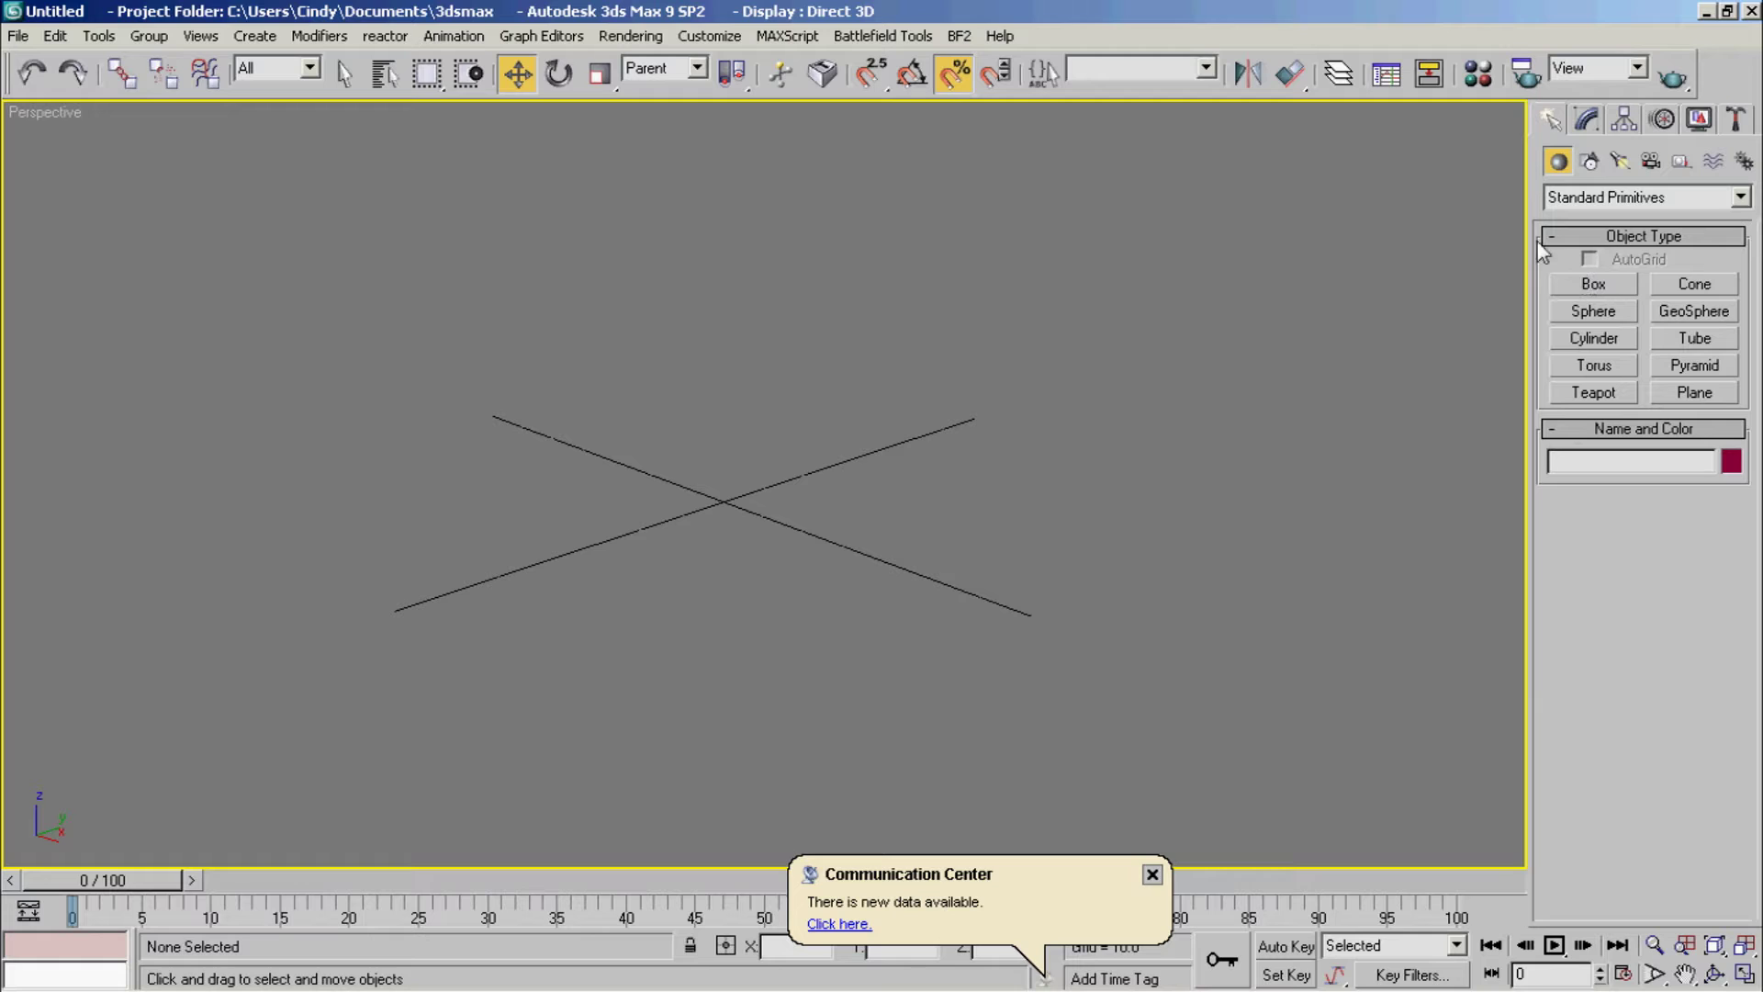
# Step: Look through the geometry categories, switching to Extended Primitives and back to Standard Primitives
pyautogui.click(1570, 286)
pyautogui.click(1565, 197)
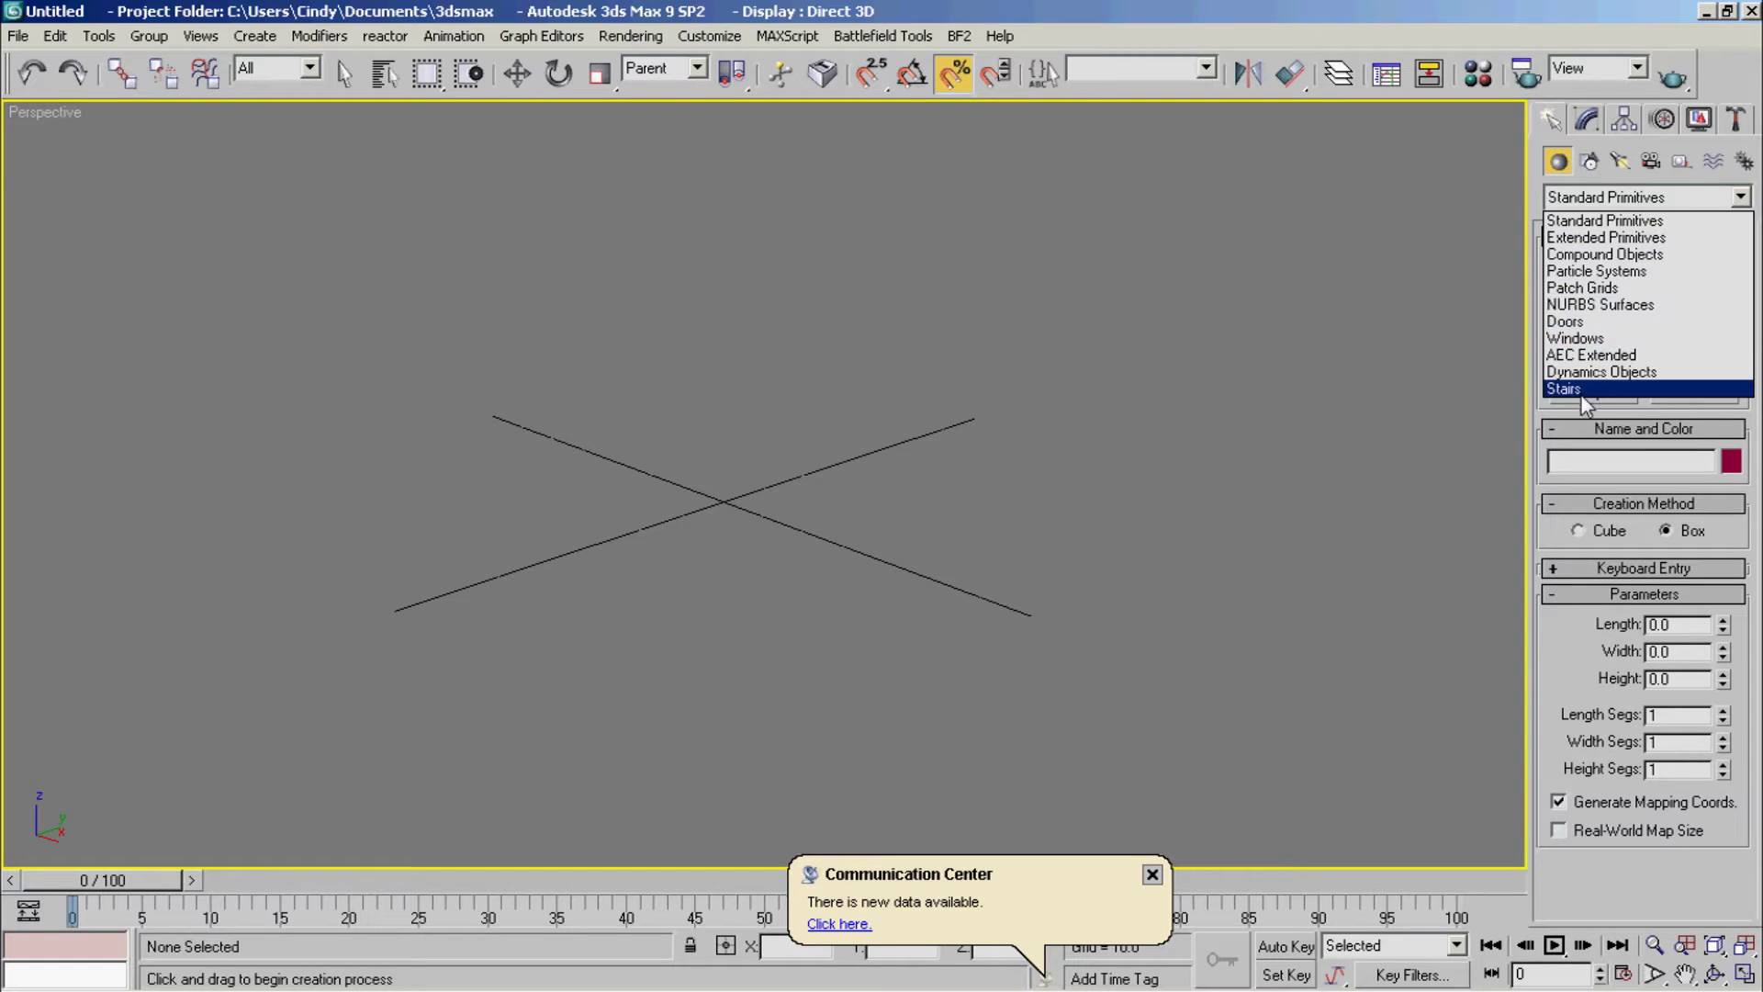
pyautogui.click(1607, 241)
pyautogui.click(1616, 196)
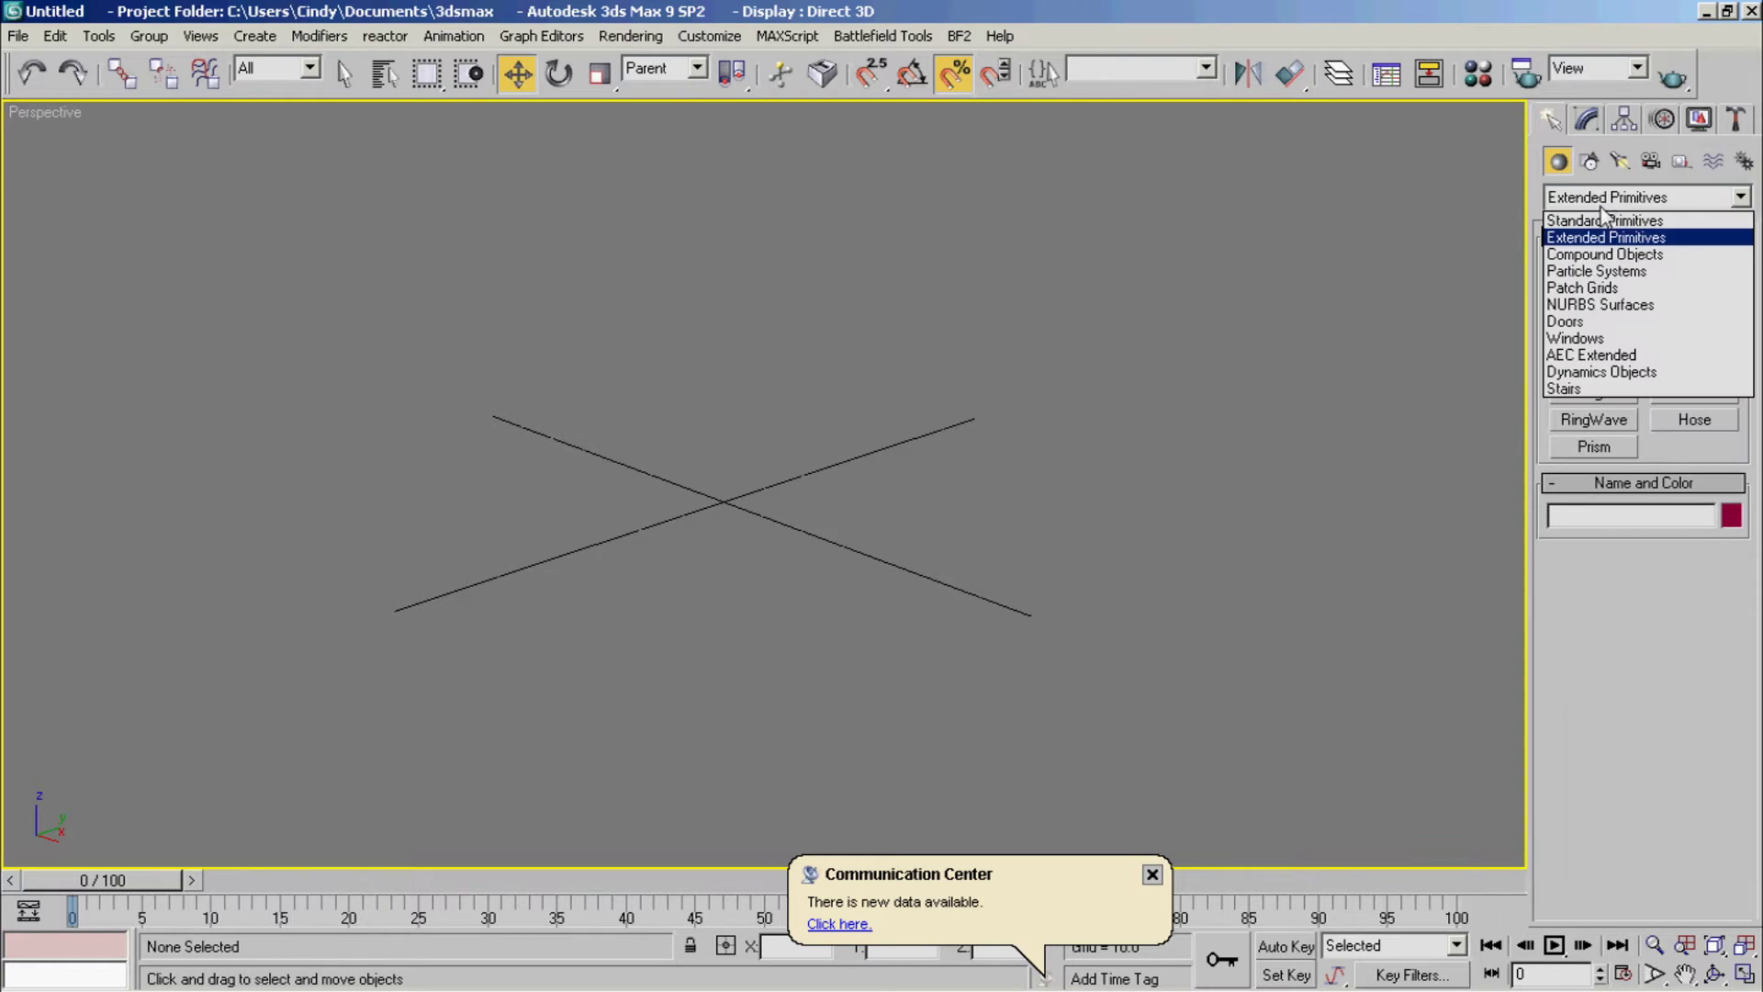
pyautogui.click(1602, 222)
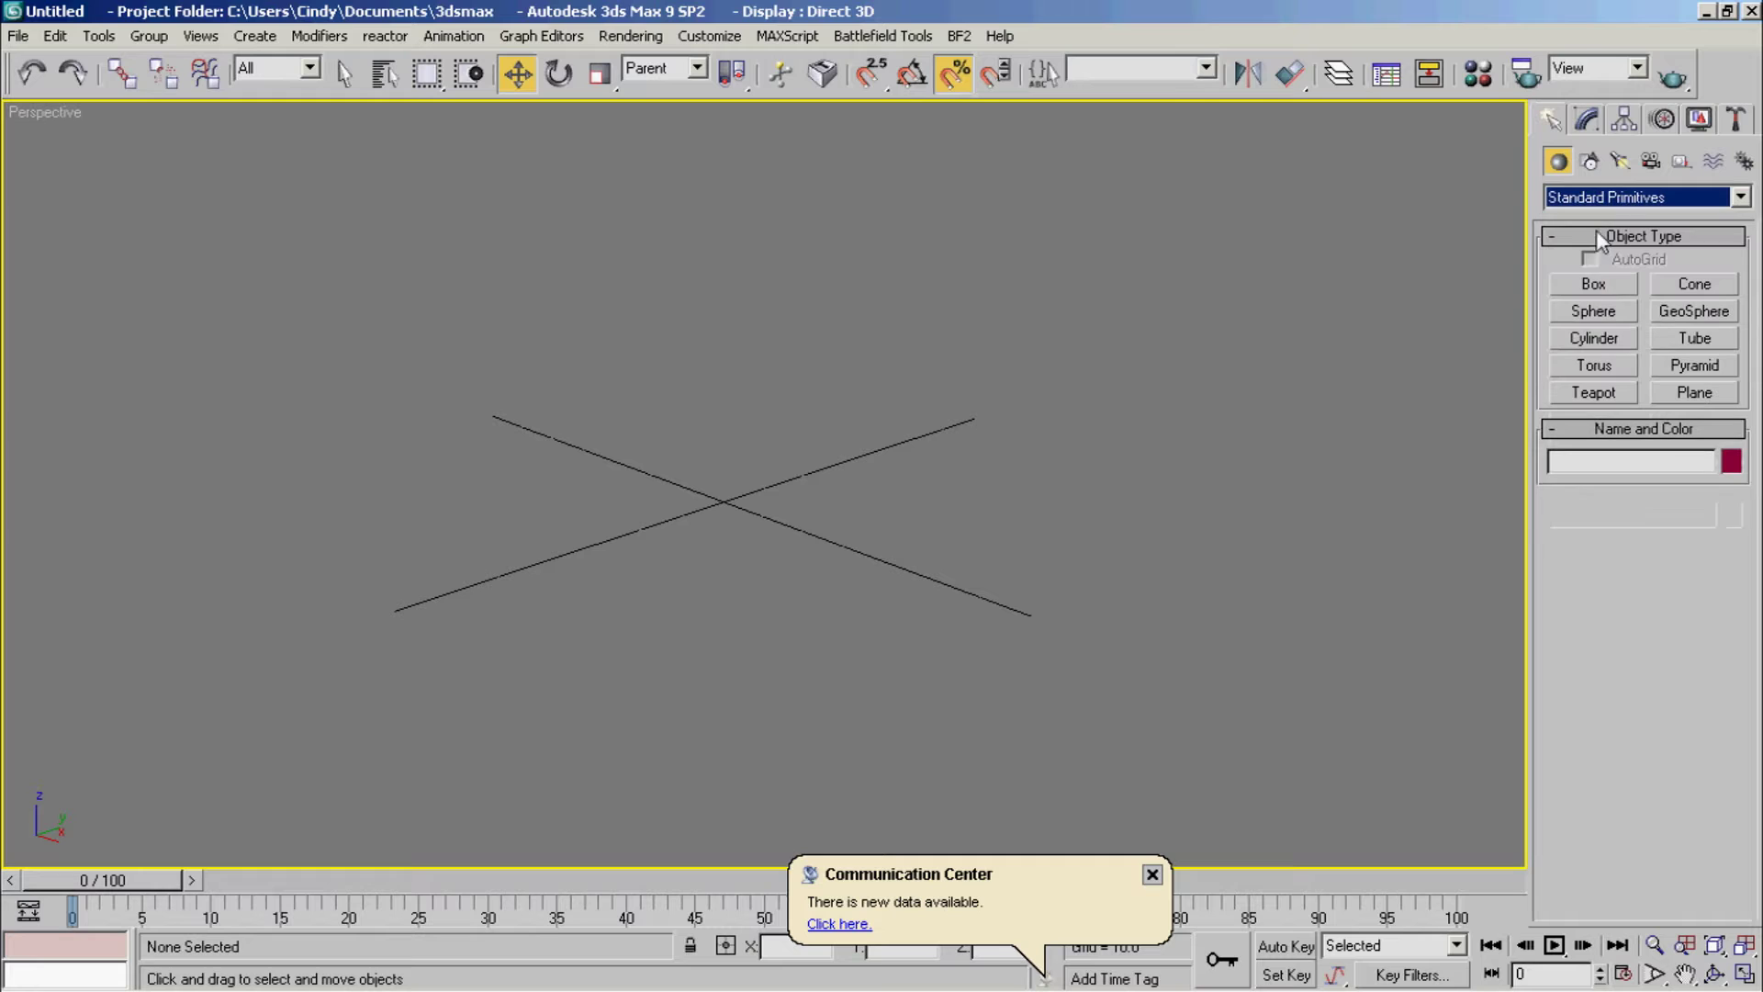
# Step: Create a GeoSphere at the grid's centre, delete it and activate the Box tool
pyautogui.click(1591, 285)
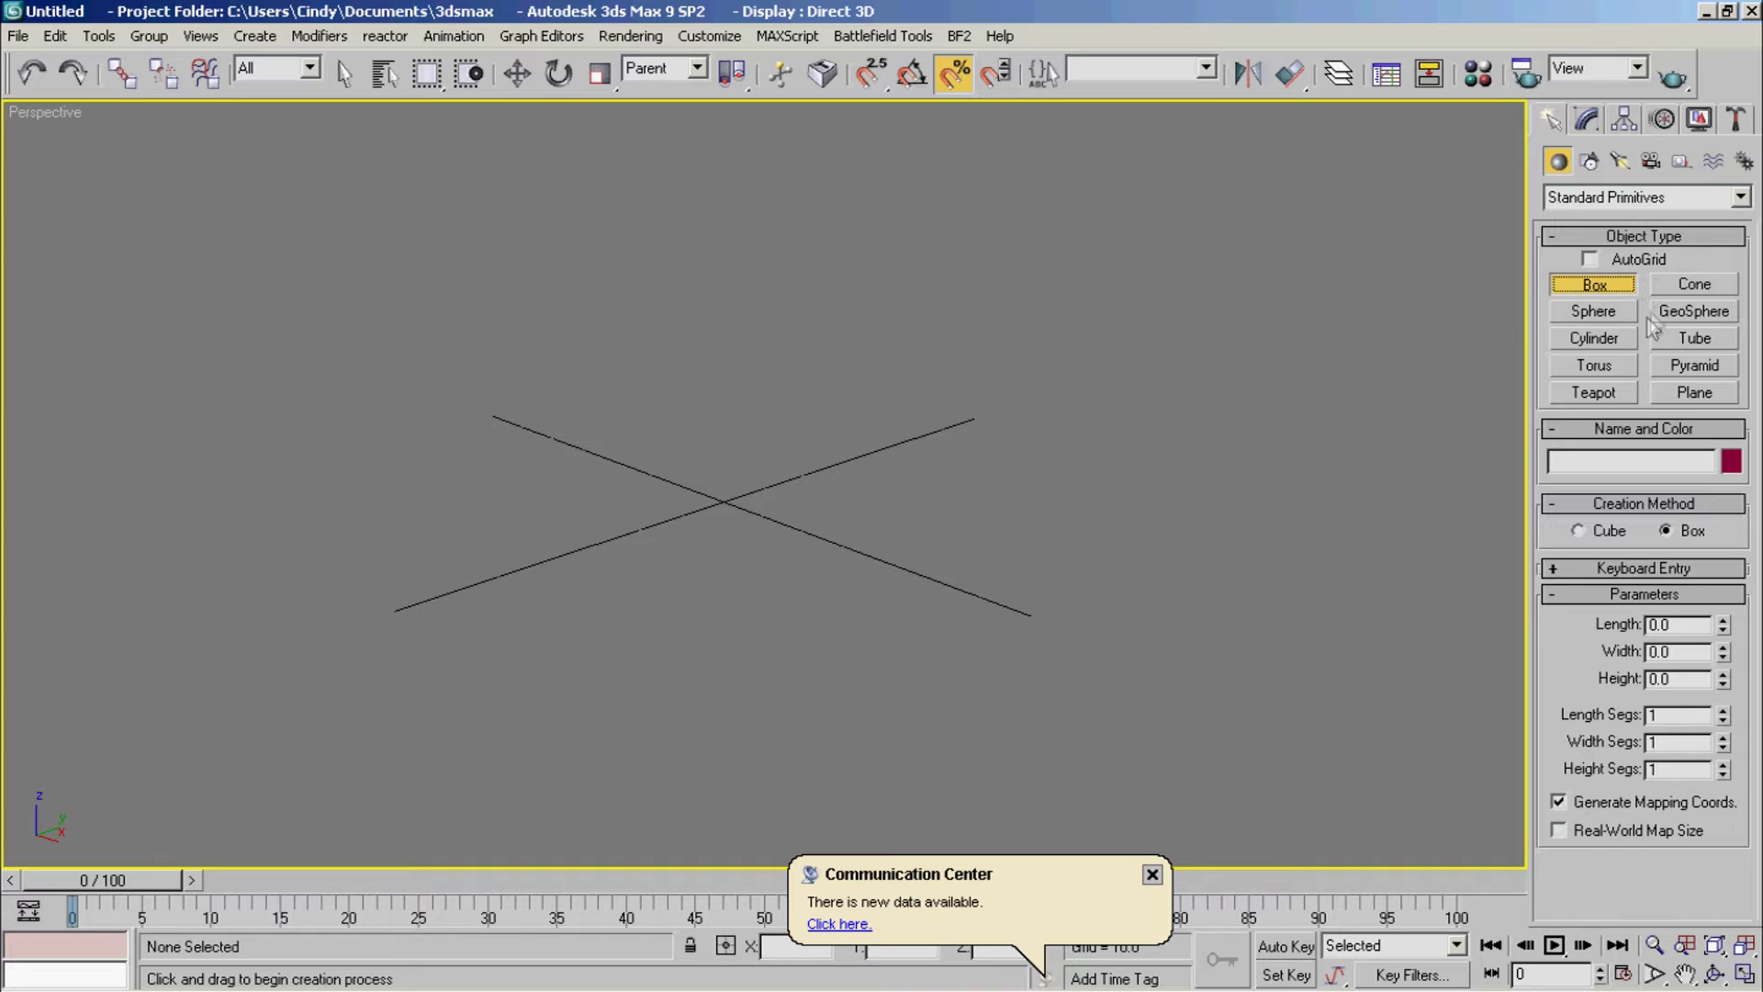
pyautogui.click(1694, 339)
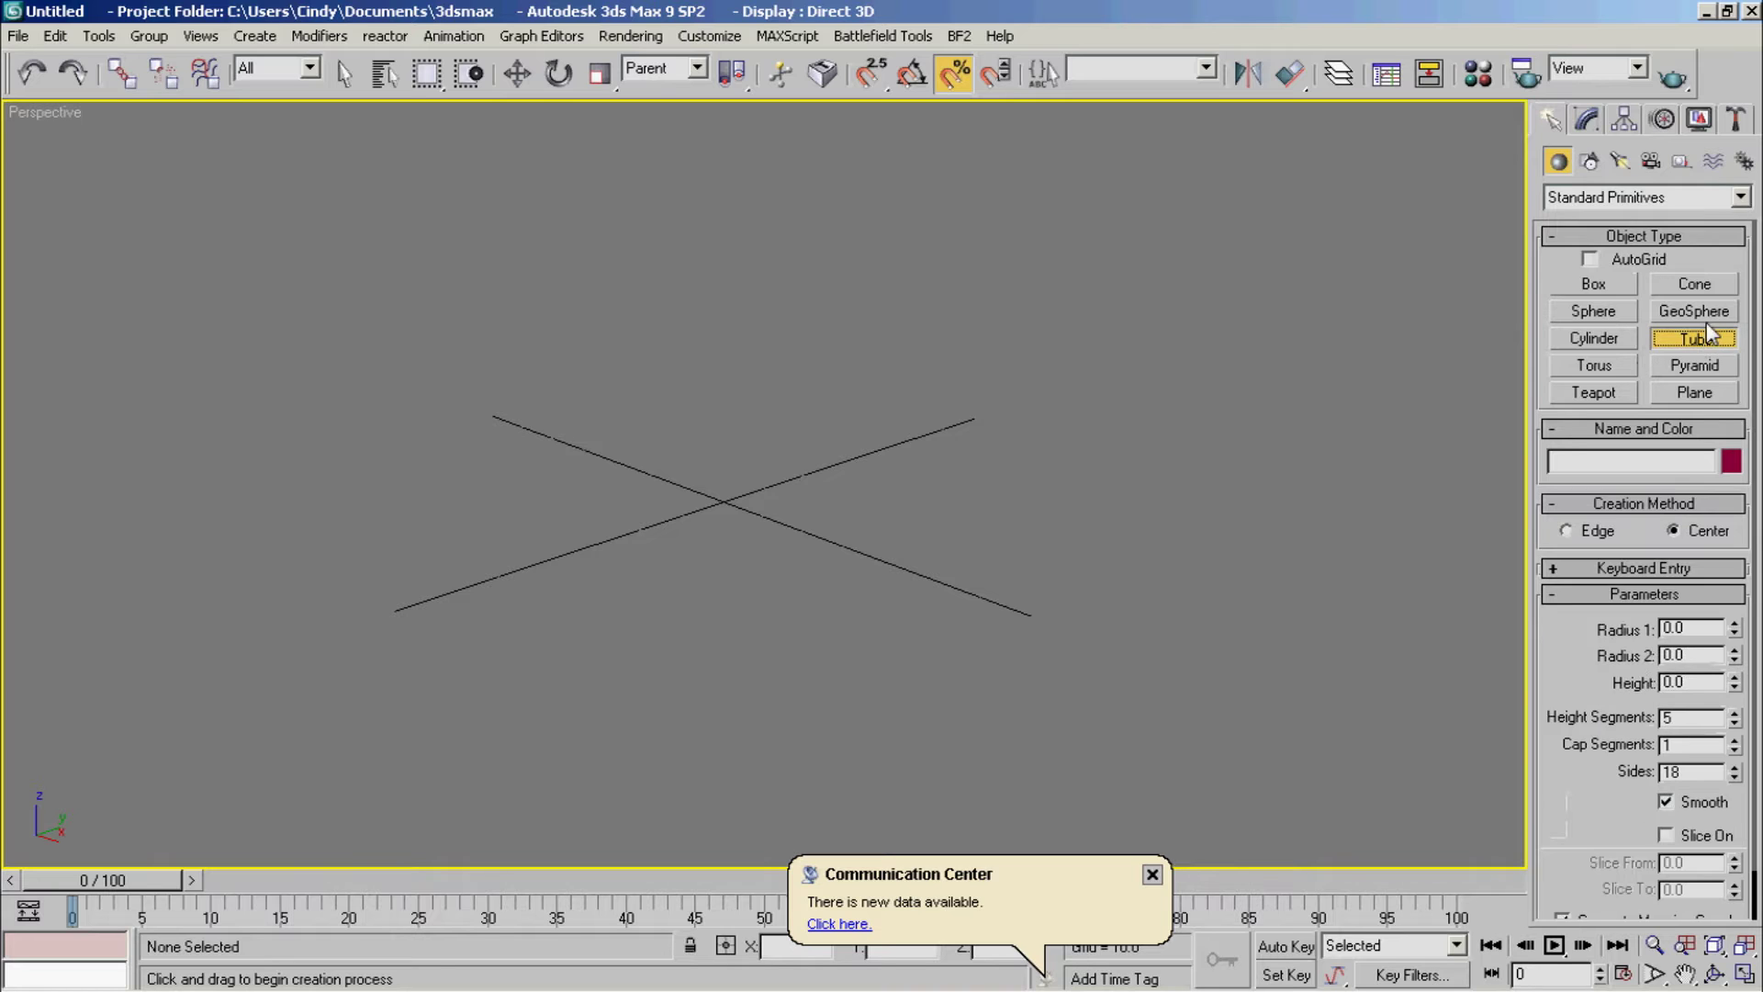
pyautogui.click(1694, 311)
pyautogui.moveTo(726, 496); pyautogui.dragTo(804, 433)
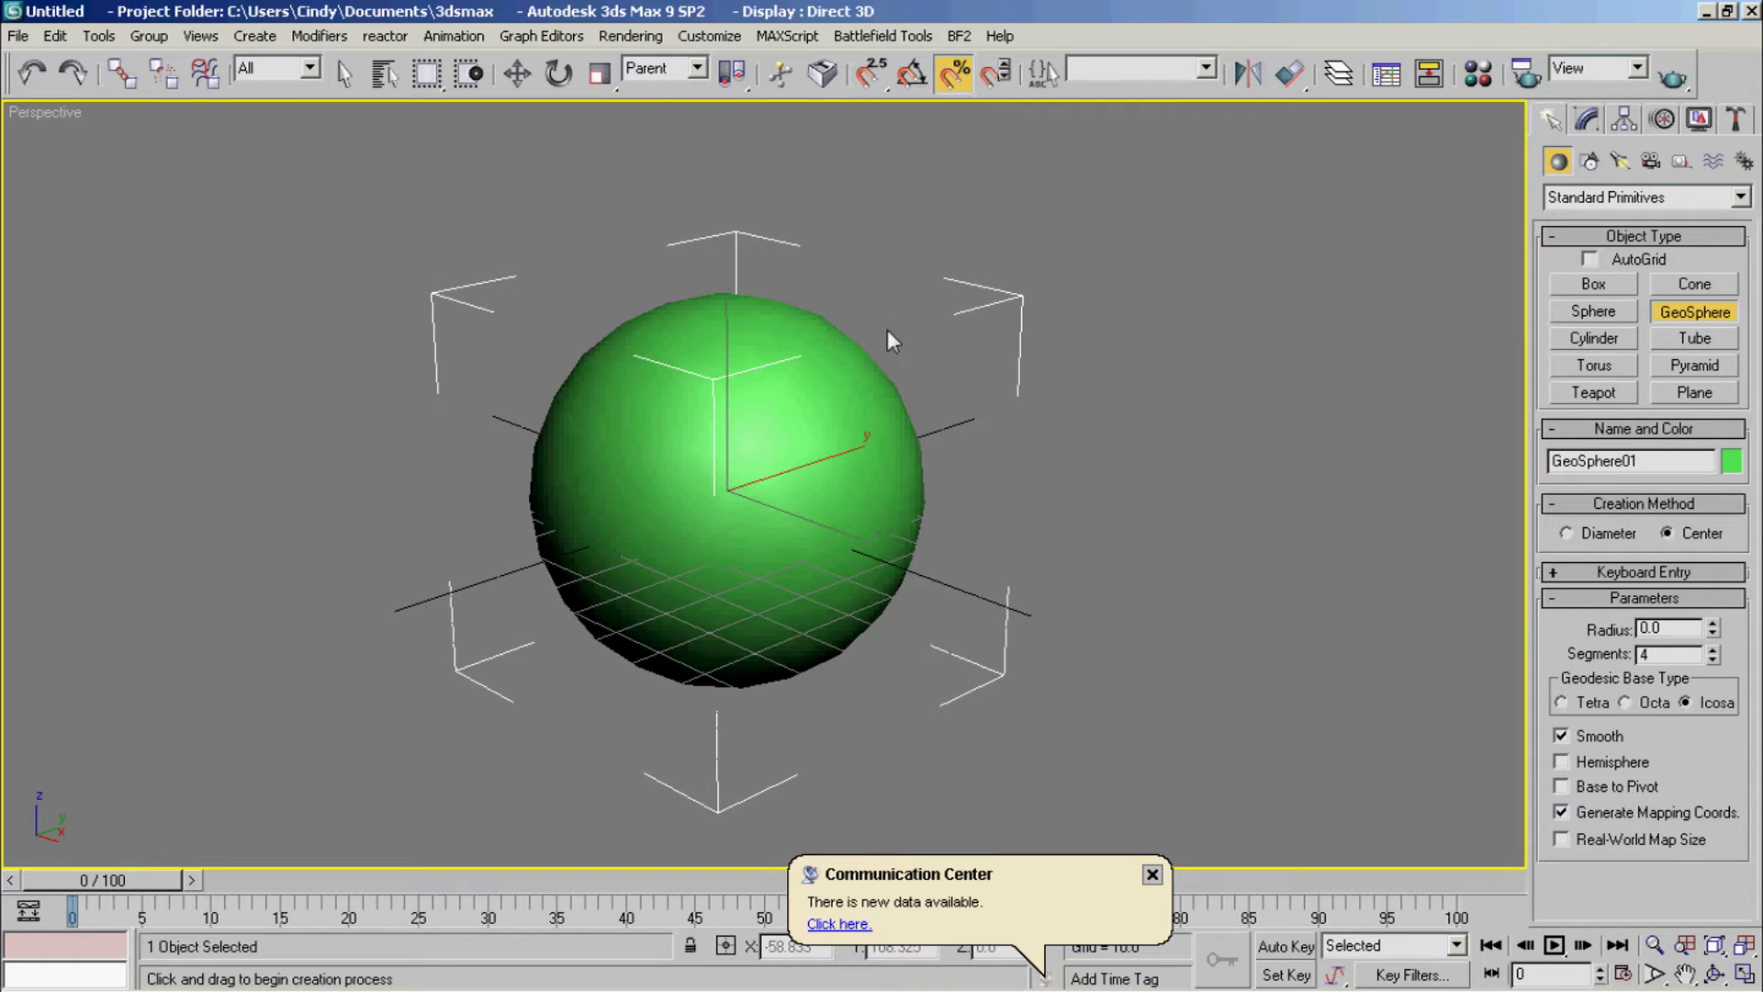
pyautogui.press('Delete')
pyautogui.click(1630, 287)
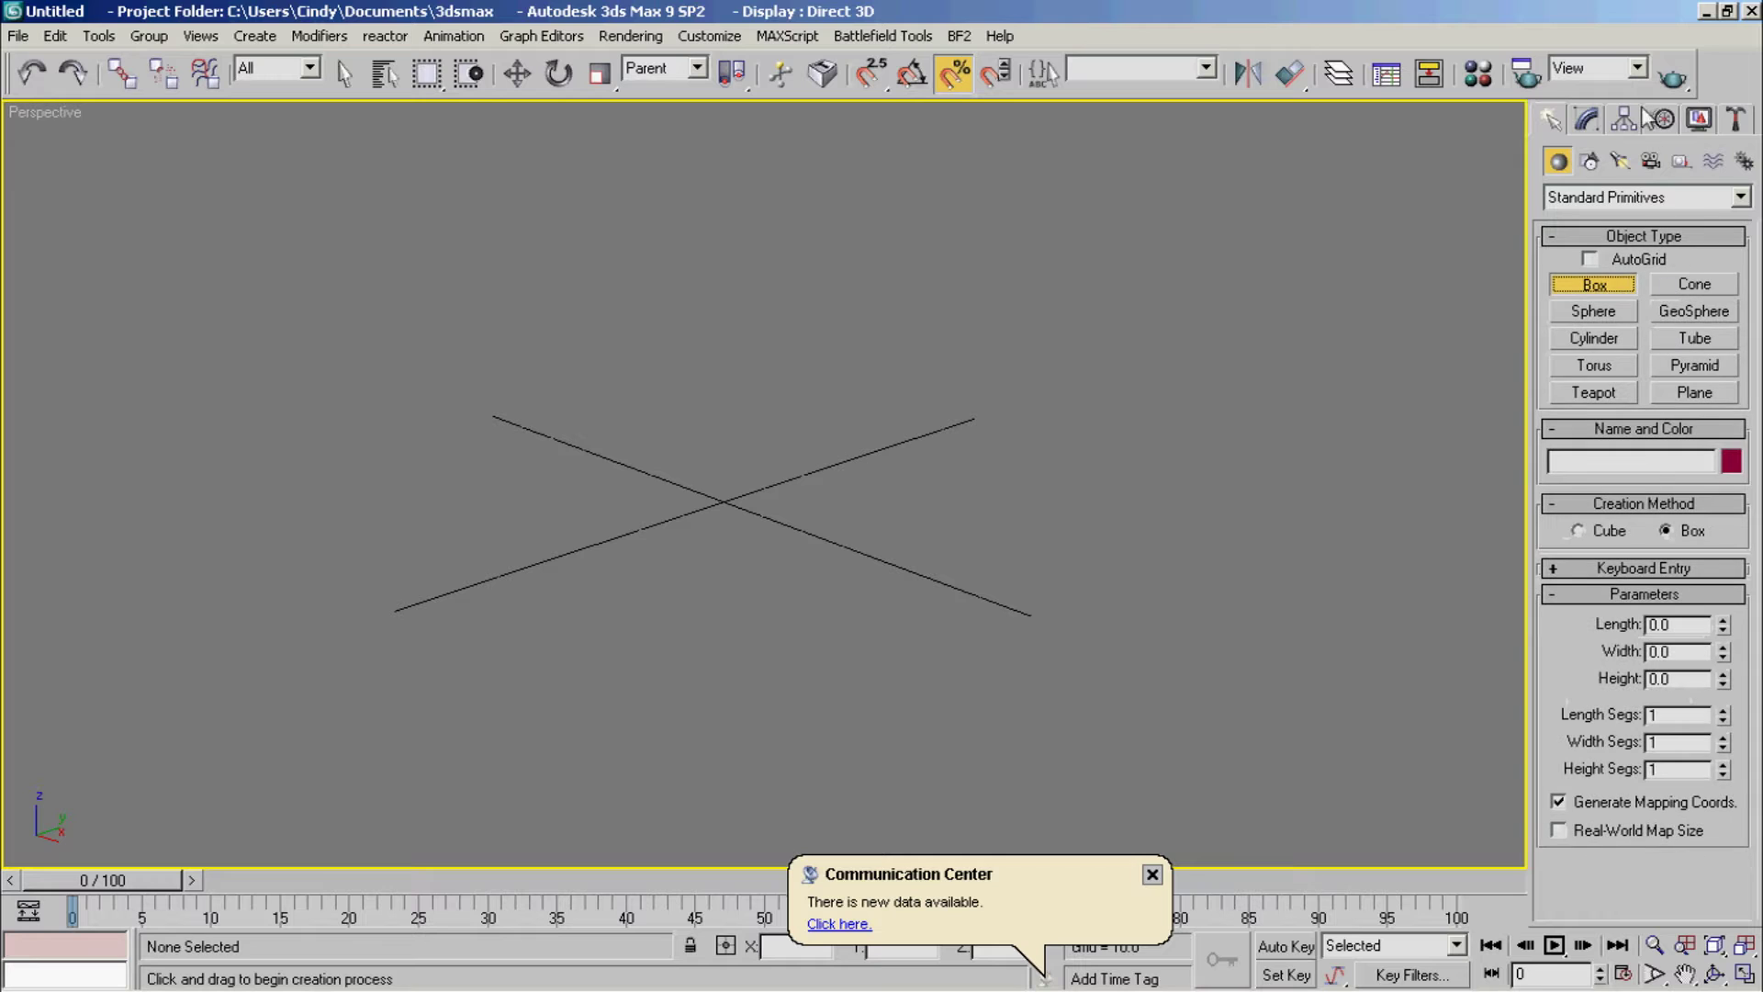
# Step: Draw a four-sided spline around the grid's centre with the Line tool, leaving the spline unclosed
pyautogui.click(1586, 163)
pyautogui.click(1593, 304)
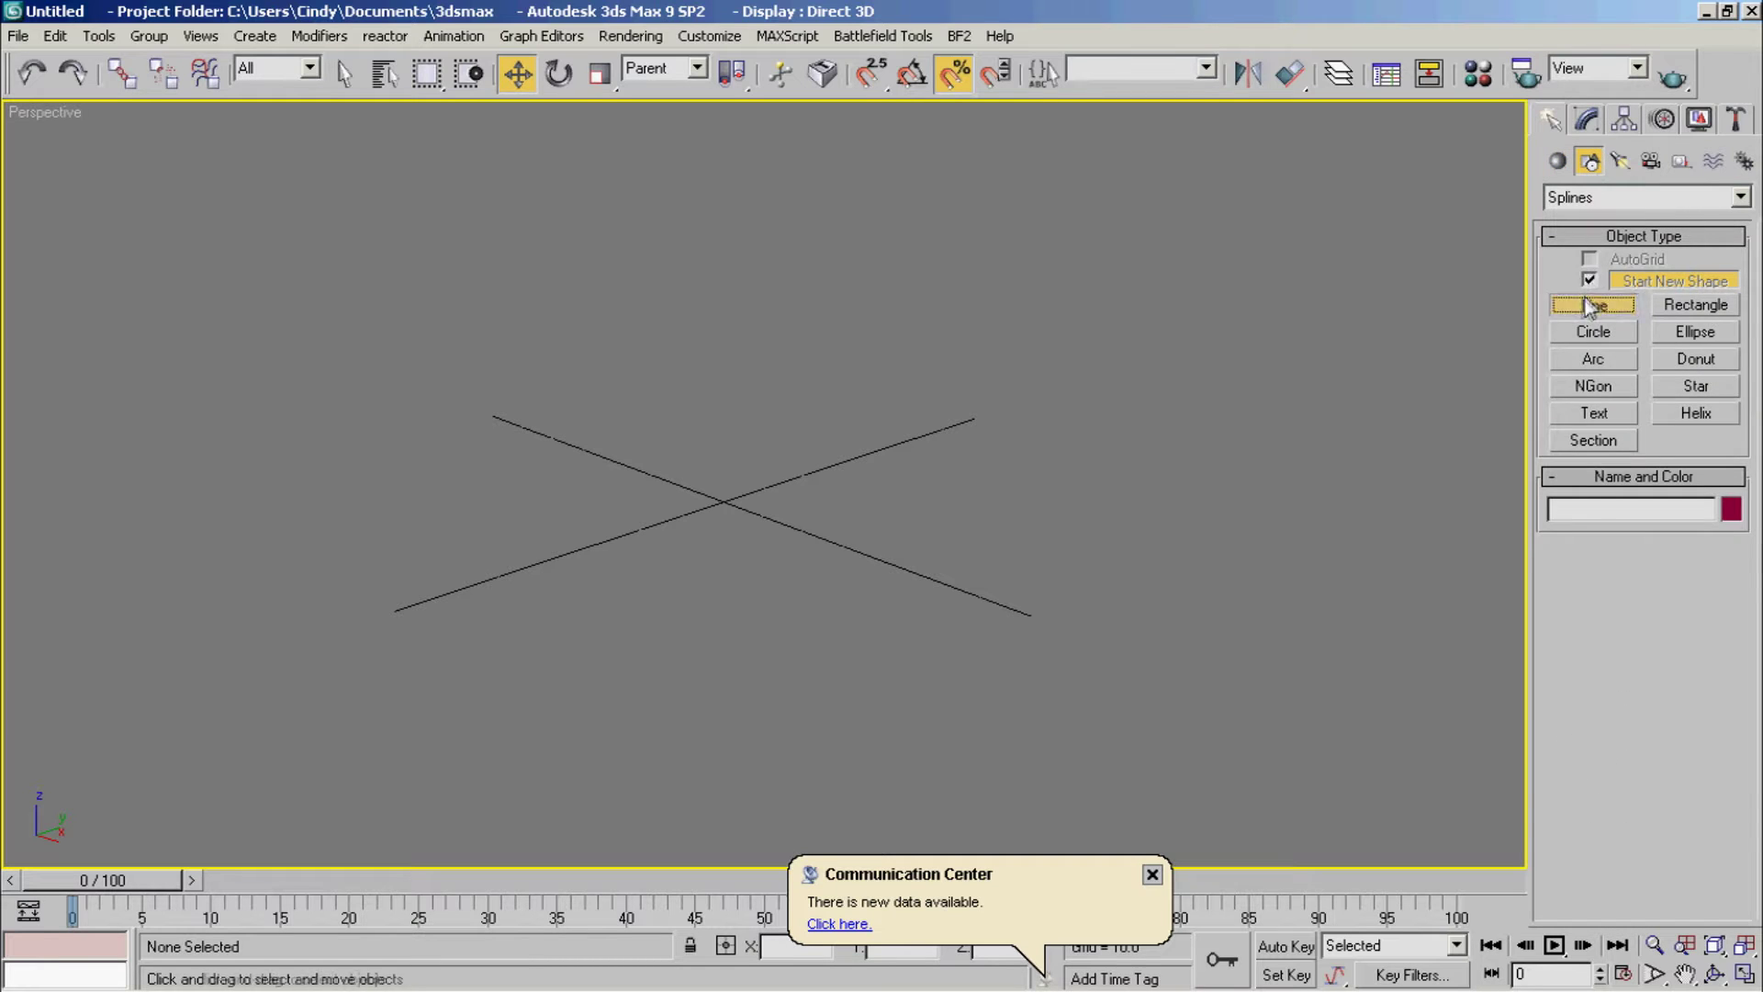
pyautogui.click(593, 685)
pyautogui.click(943, 521)
pyautogui.click(694, 395)
pyautogui.click(399, 547)
pyautogui.click(595, 687)
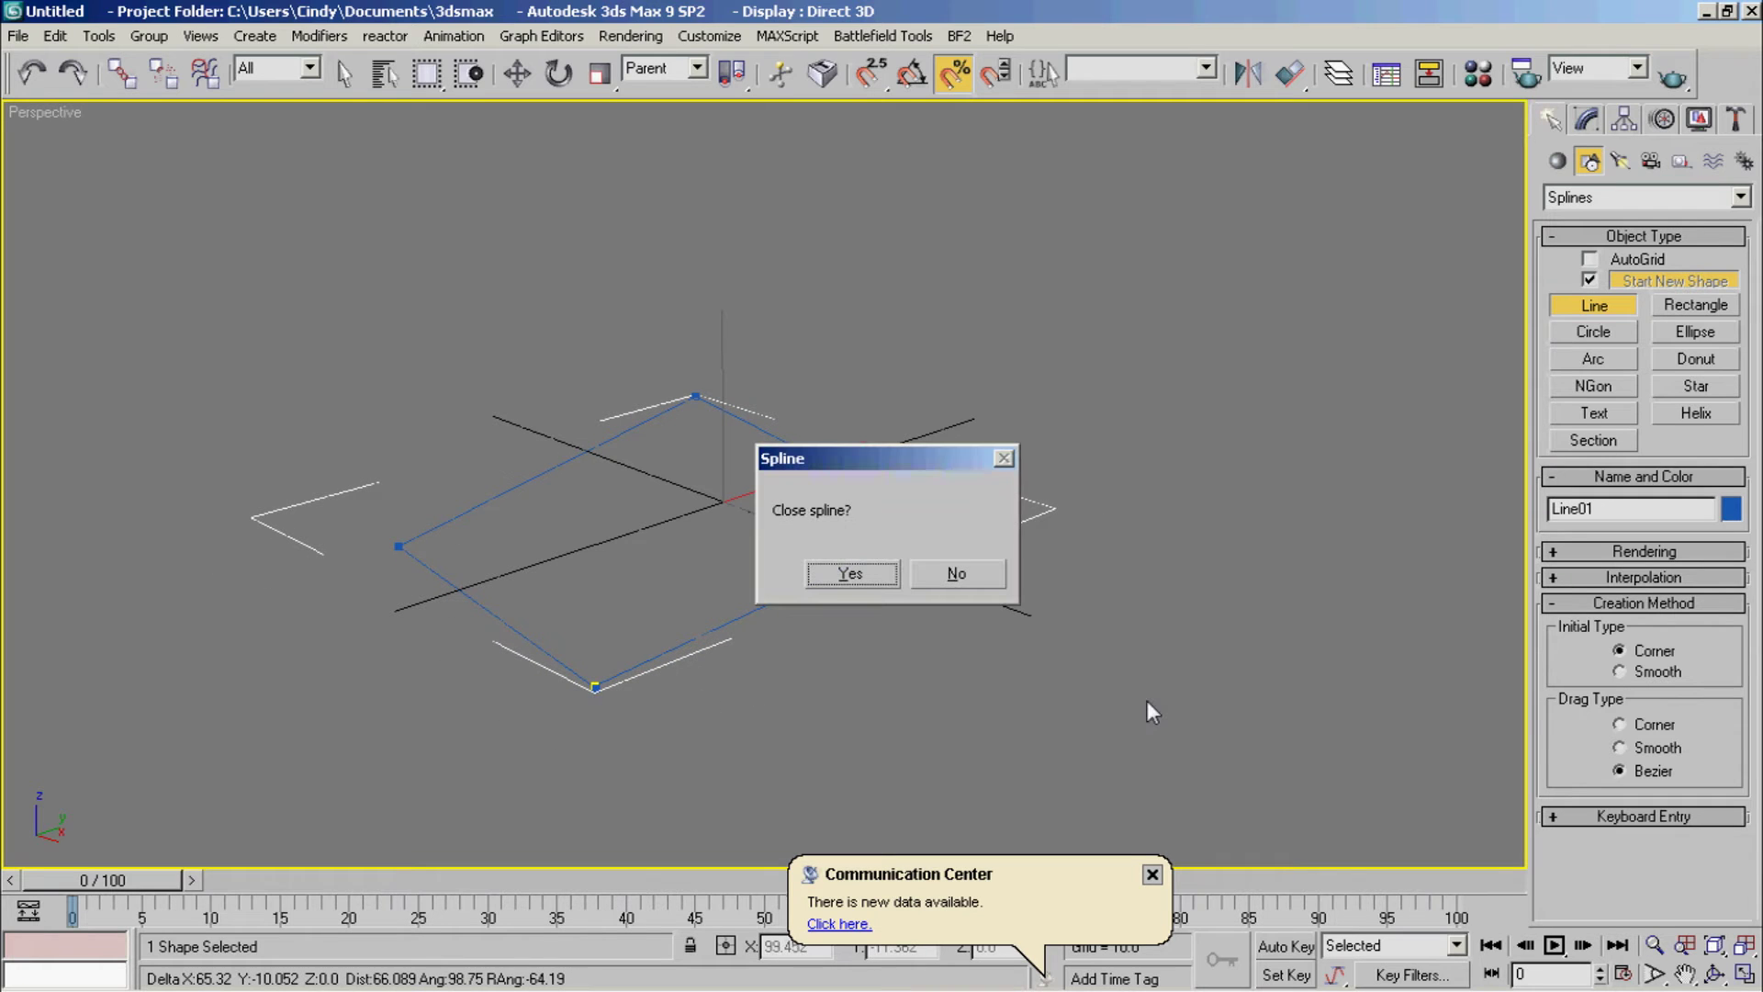
pyautogui.click(1069, 574)
pyautogui.rightClick(931, 474)
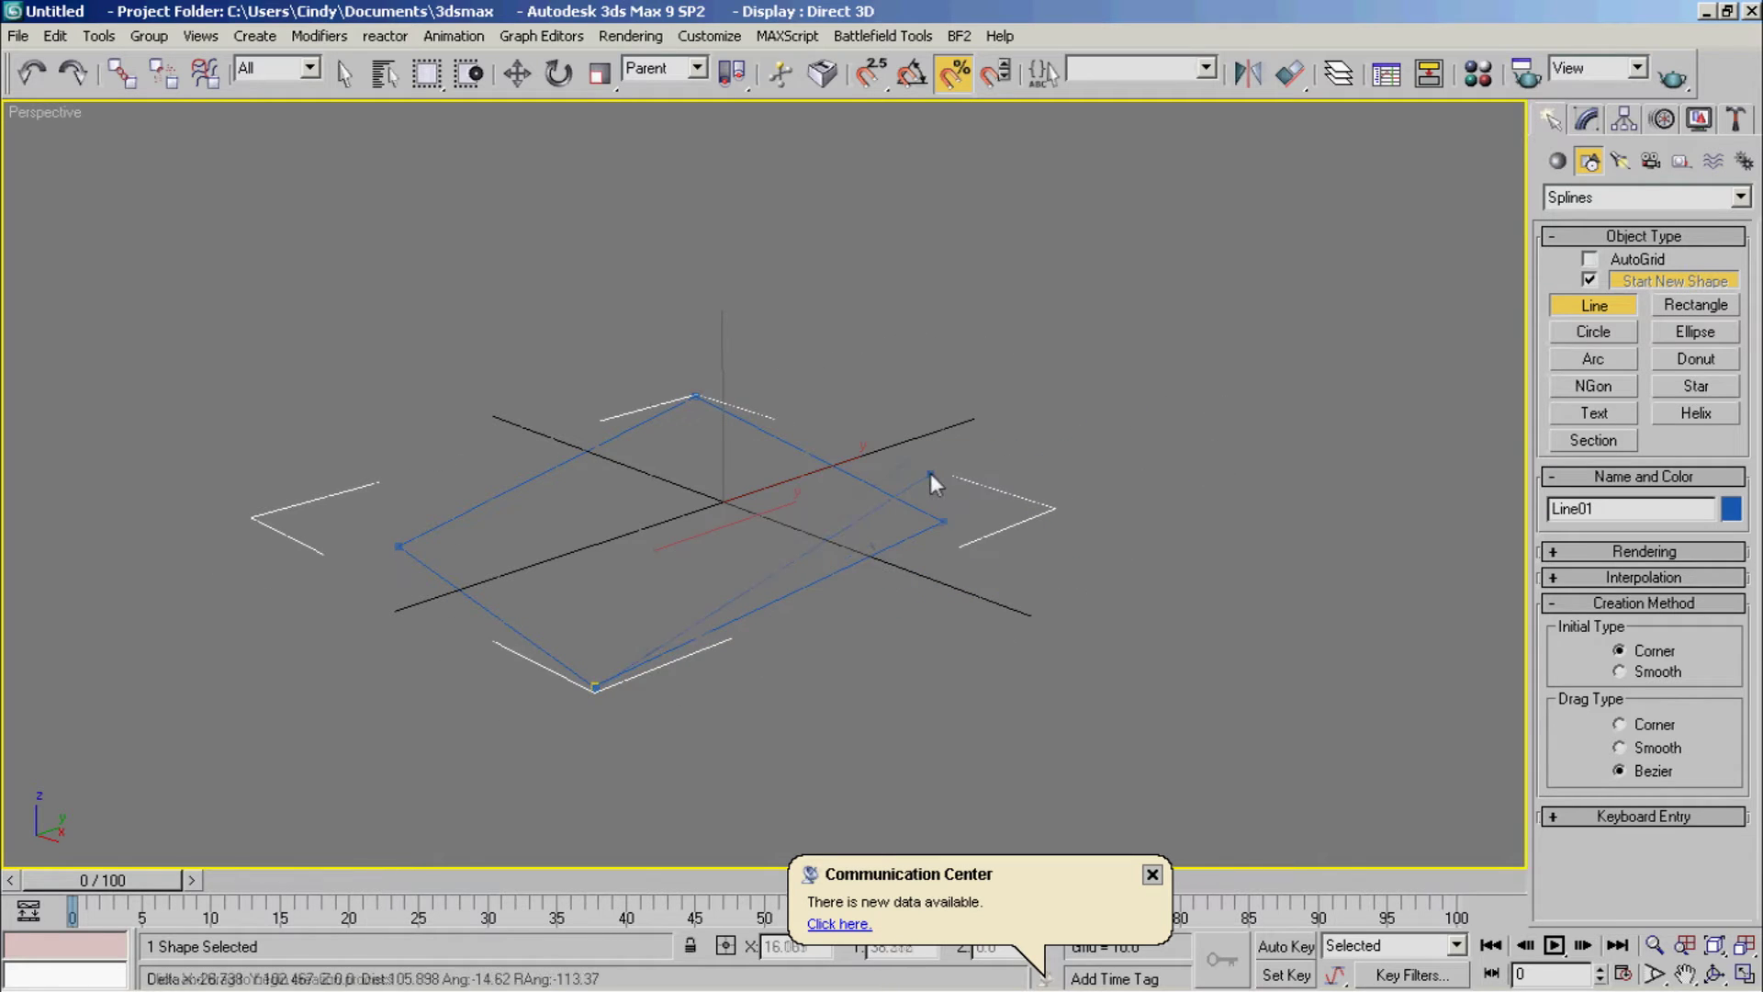
# Step: Draw a small, narrow triangular spline beside the first one with the Line tool and close it
pyautogui.click(932, 473)
pyautogui.click(909, 516)
pyautogui.click(1129, 478)
pyautogui.click(932, 474)
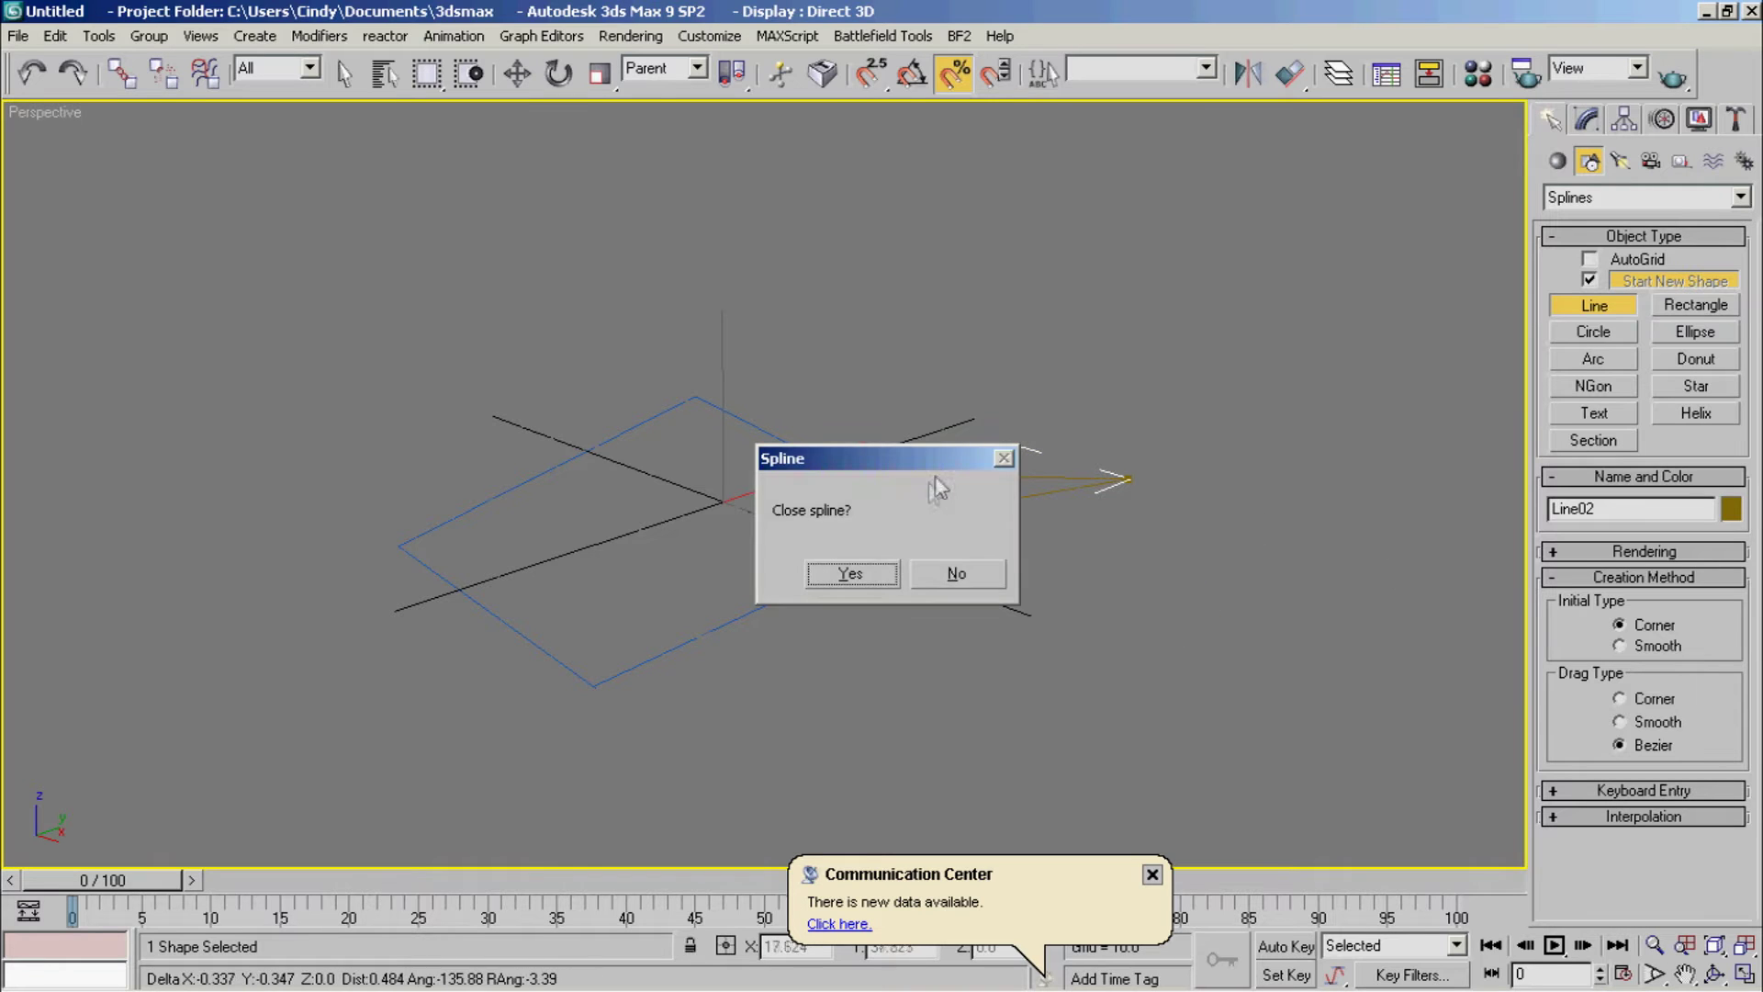
pyautogui.click(879, 570)
# Step: Delete the small triangular spline and the four-sided spline
pyautogui.click(517, 74)
pyautogui.press('Delete')
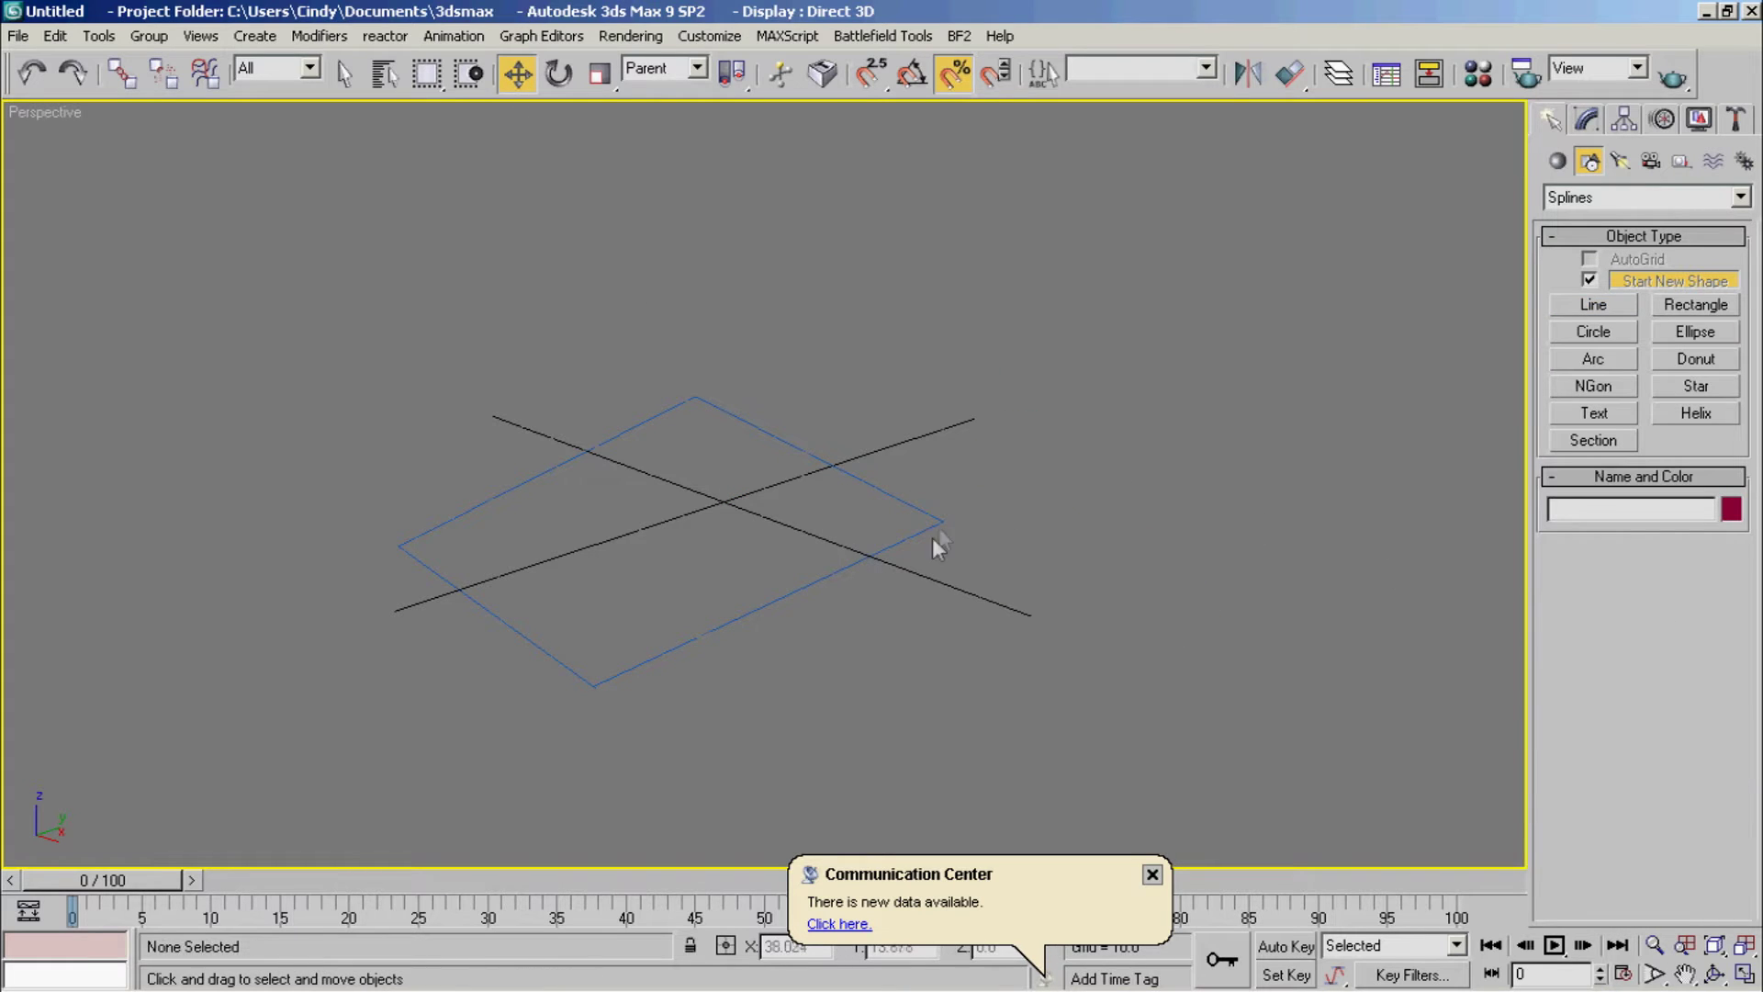
pyautogui.click(931, 521)
pyautogui.press('Delete')
# Step: Create a Target Spot light near the grid's centre and delete it
pyautogui.click(1620, 161)
pyautogui.click(1594, 280)
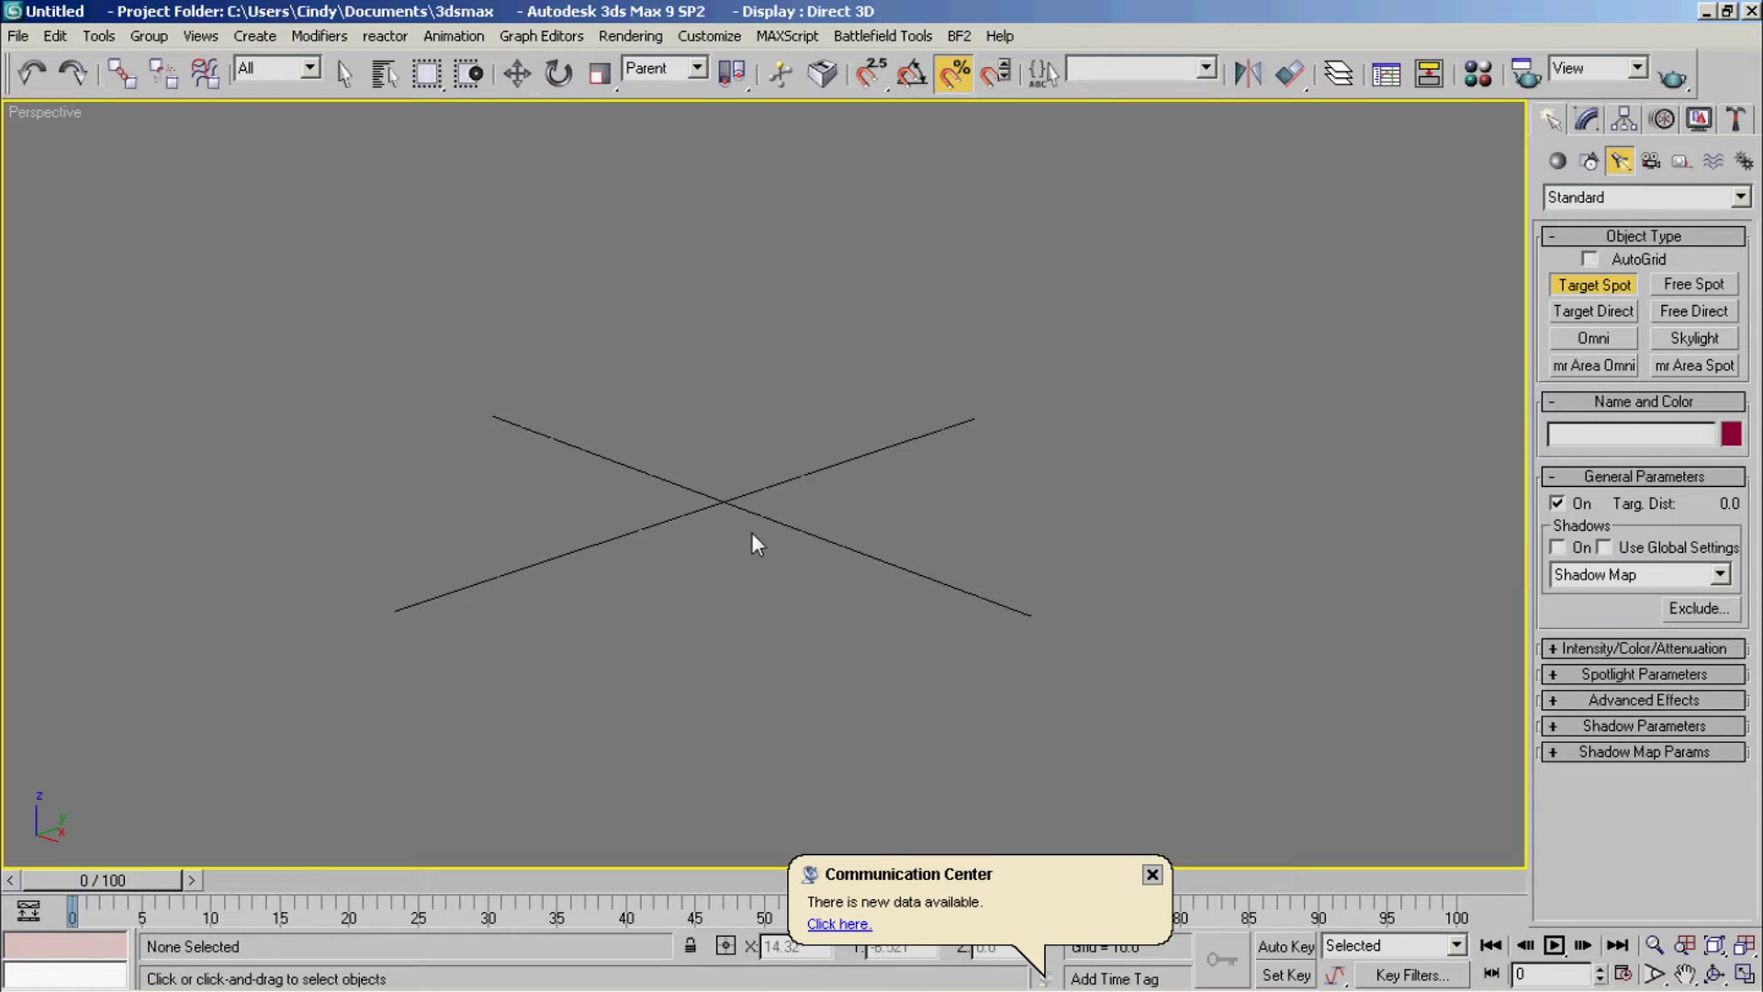
pyautogui.moveTo(753, 521); pyautogui.dragTo(774, 422)
pyautogui.press('Delete')
# Step: Place a Free camera above the grid's centre and delete it
pyautogui.click(1651, 163)
pyautogui.click(1695, 285)
pyautogui.moveTo(922, 533); pyautogui.dragTo(719, 400)
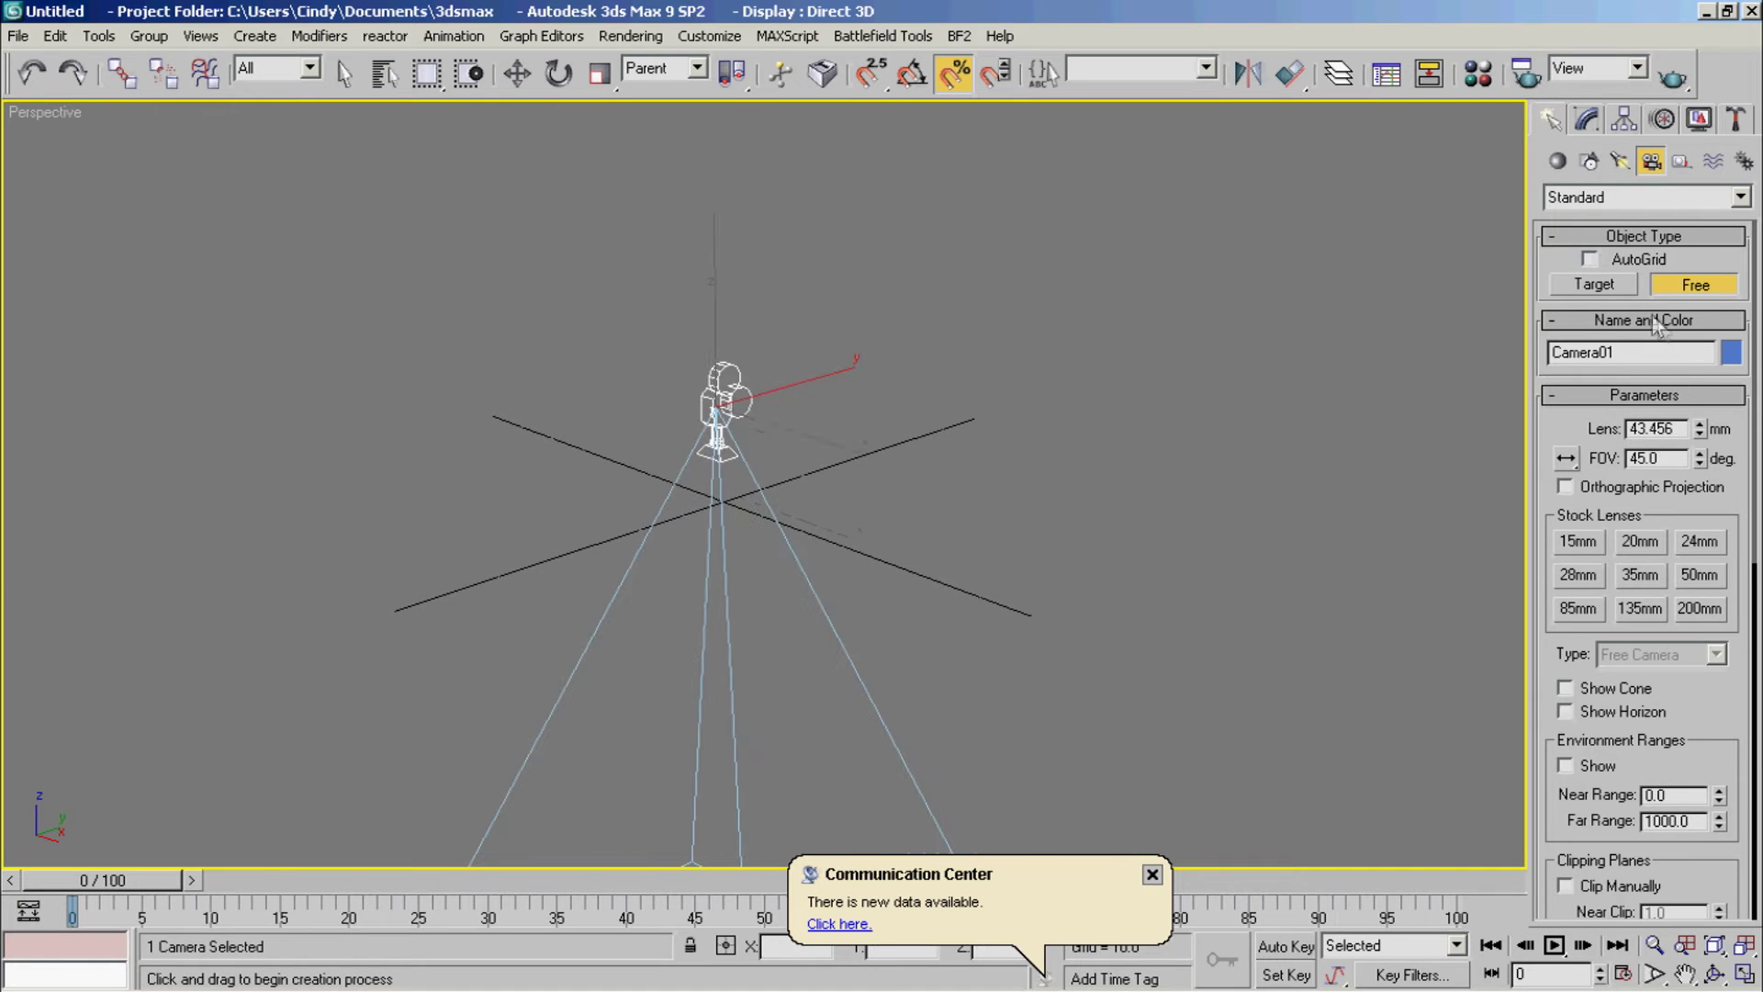
pyautogui.press('Delete')
# Step: Create a Target camera from near the grid's centre aimed towards the far end of the axis, and undo it
pyautogui.click(1595, 284)
pyautogui.moveTo(790, 486); pyautogui.dragTo(432, 417)
pyautogui.hotkey('ctrl', 'z')
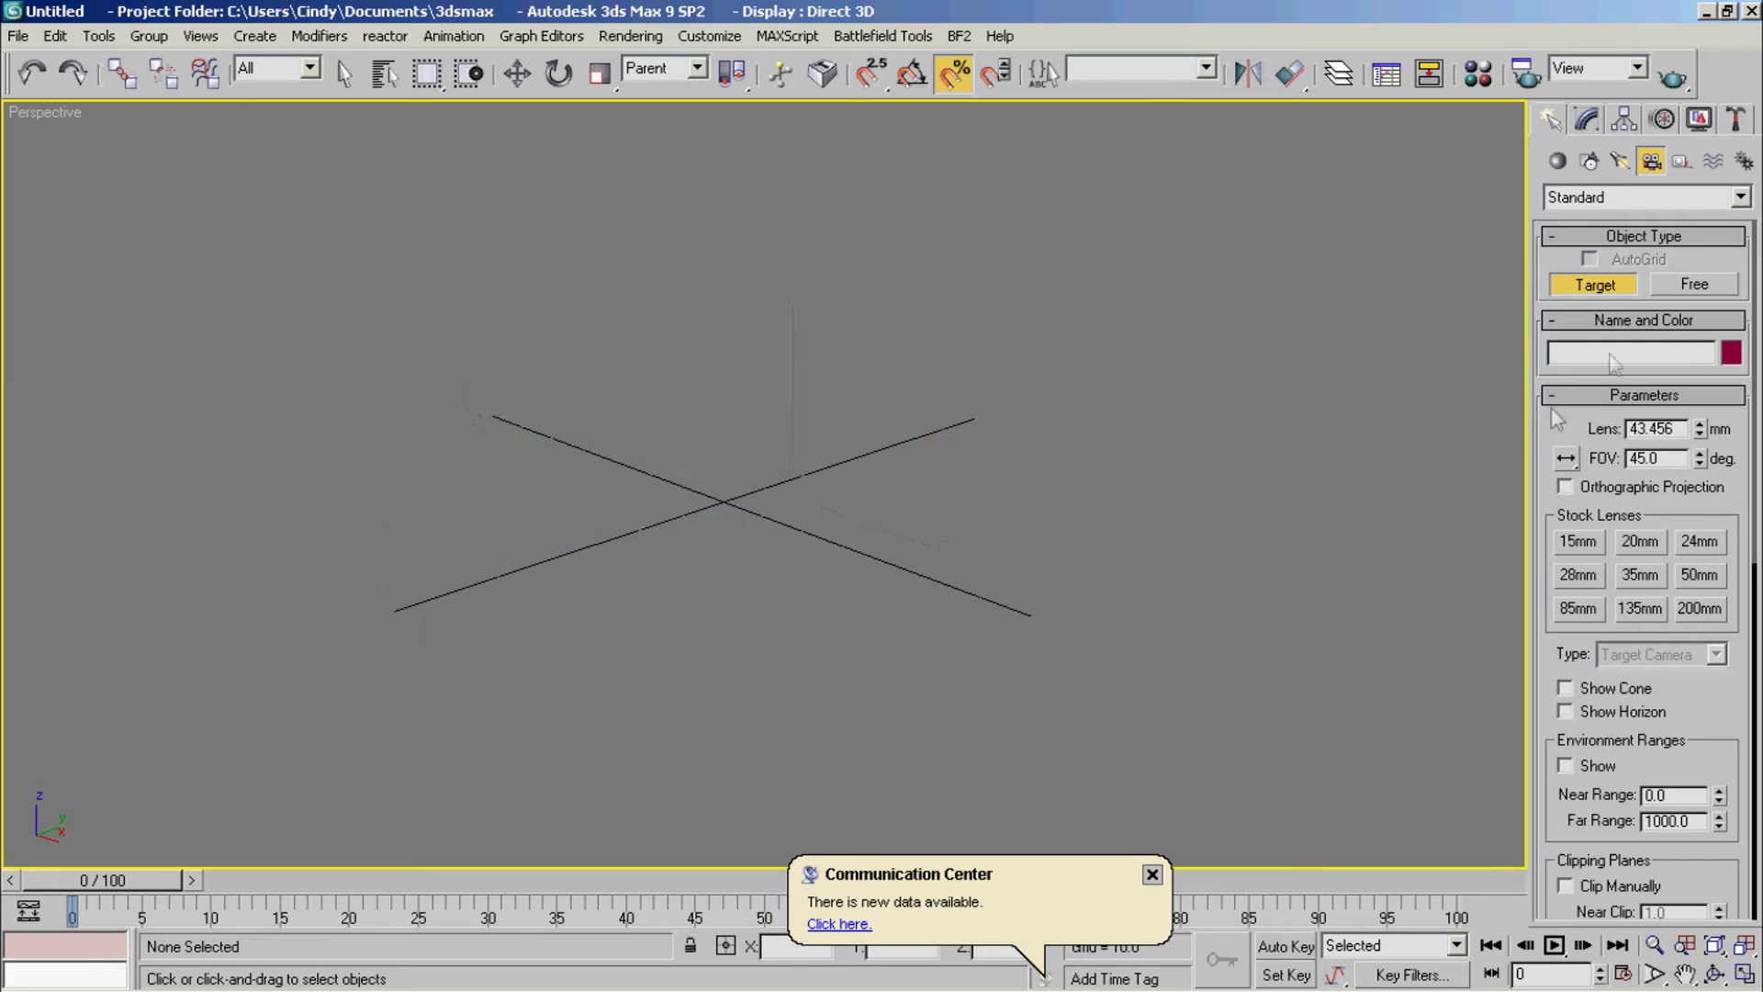
# Step: Try placing a Dummy helper near the grid's centre and discard it
pyautogui.click(1681, 163)
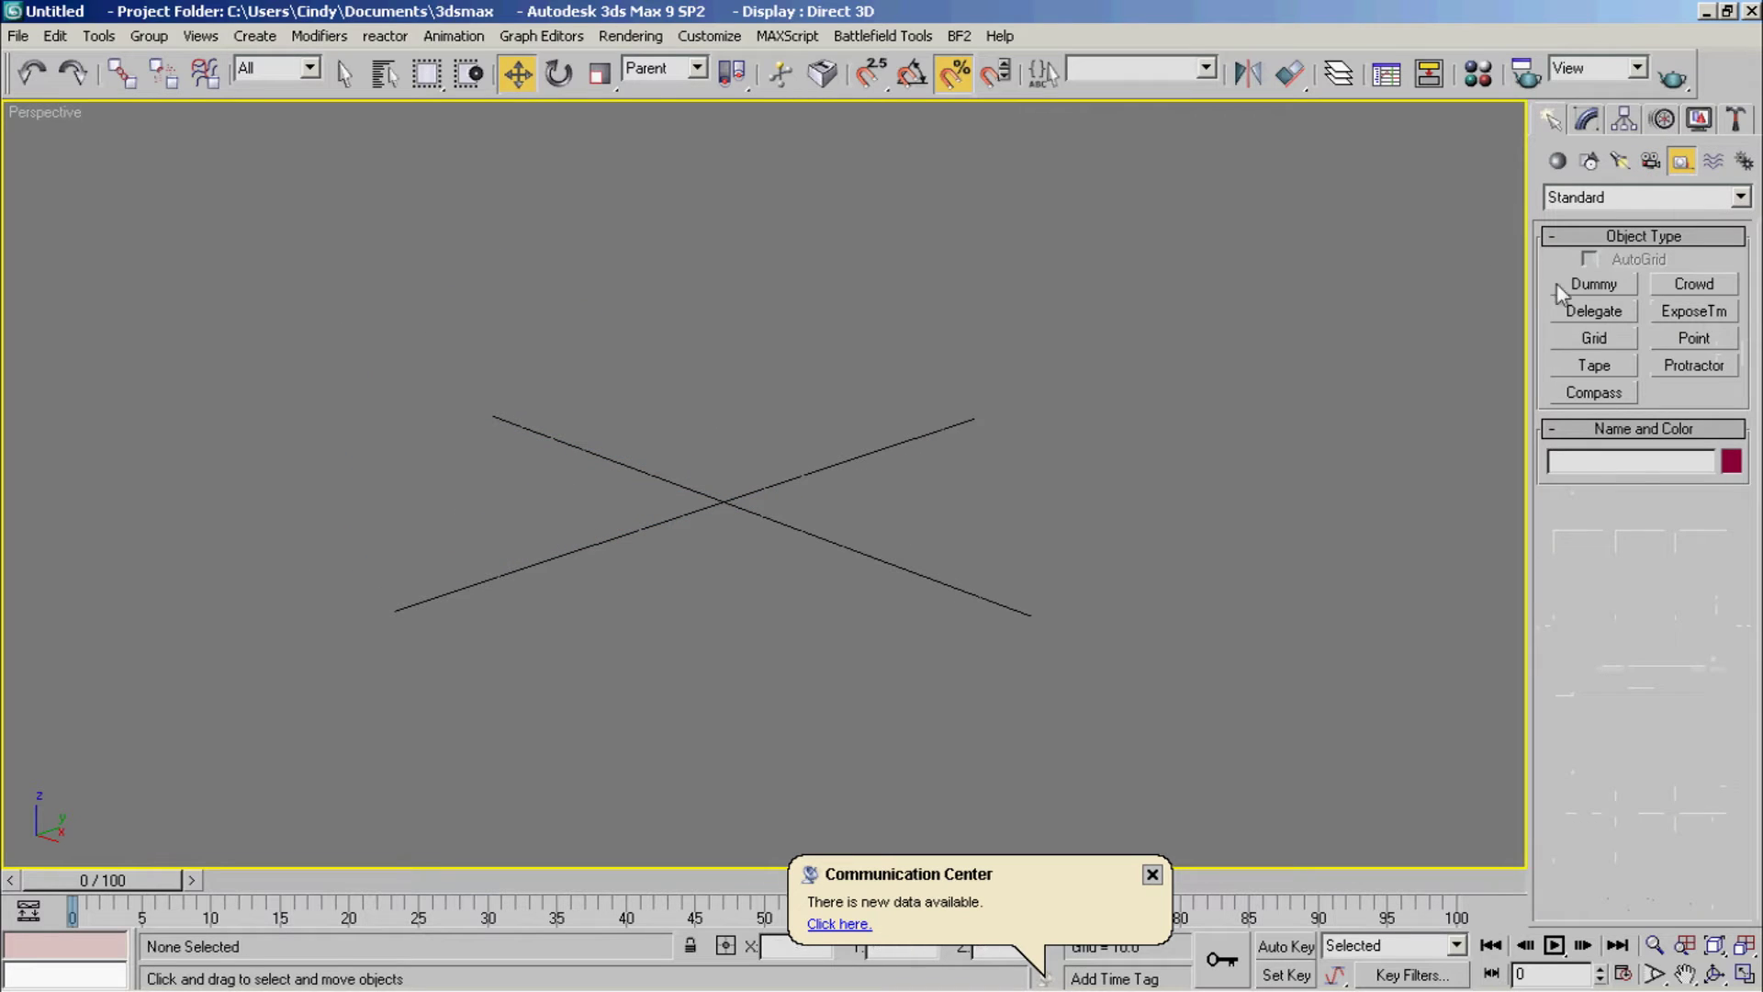
pyautogui.click(1585, 284)
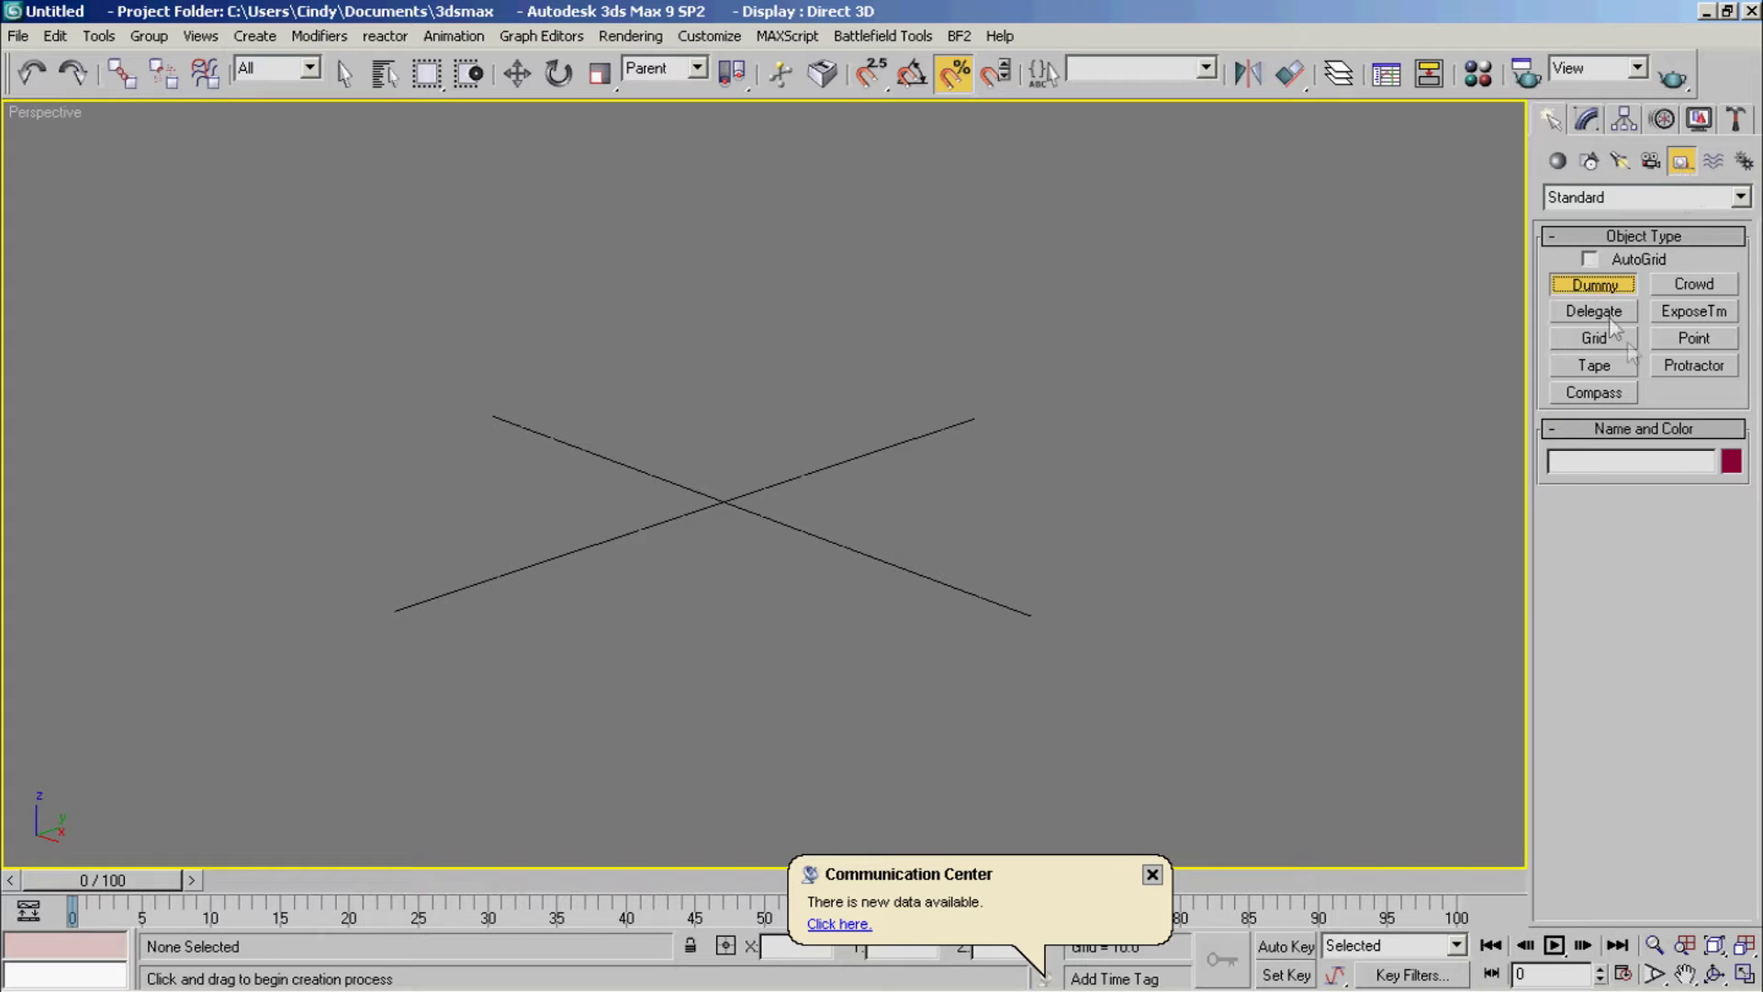
pyautogui.moveTo(601, 598); pyautogui.dragTo(681, 461)
pyautogui.rightClick(681, 461)
# Step: Try placing a Grid helper across the viewport and a Point helper at the grid's centre, discarding both
pyautogui.click(1594, 338)
pyautogui.moveTo(879, 489); pyautogui.dragTo(312, 480)
pyautogui.rightClick(312, 480)
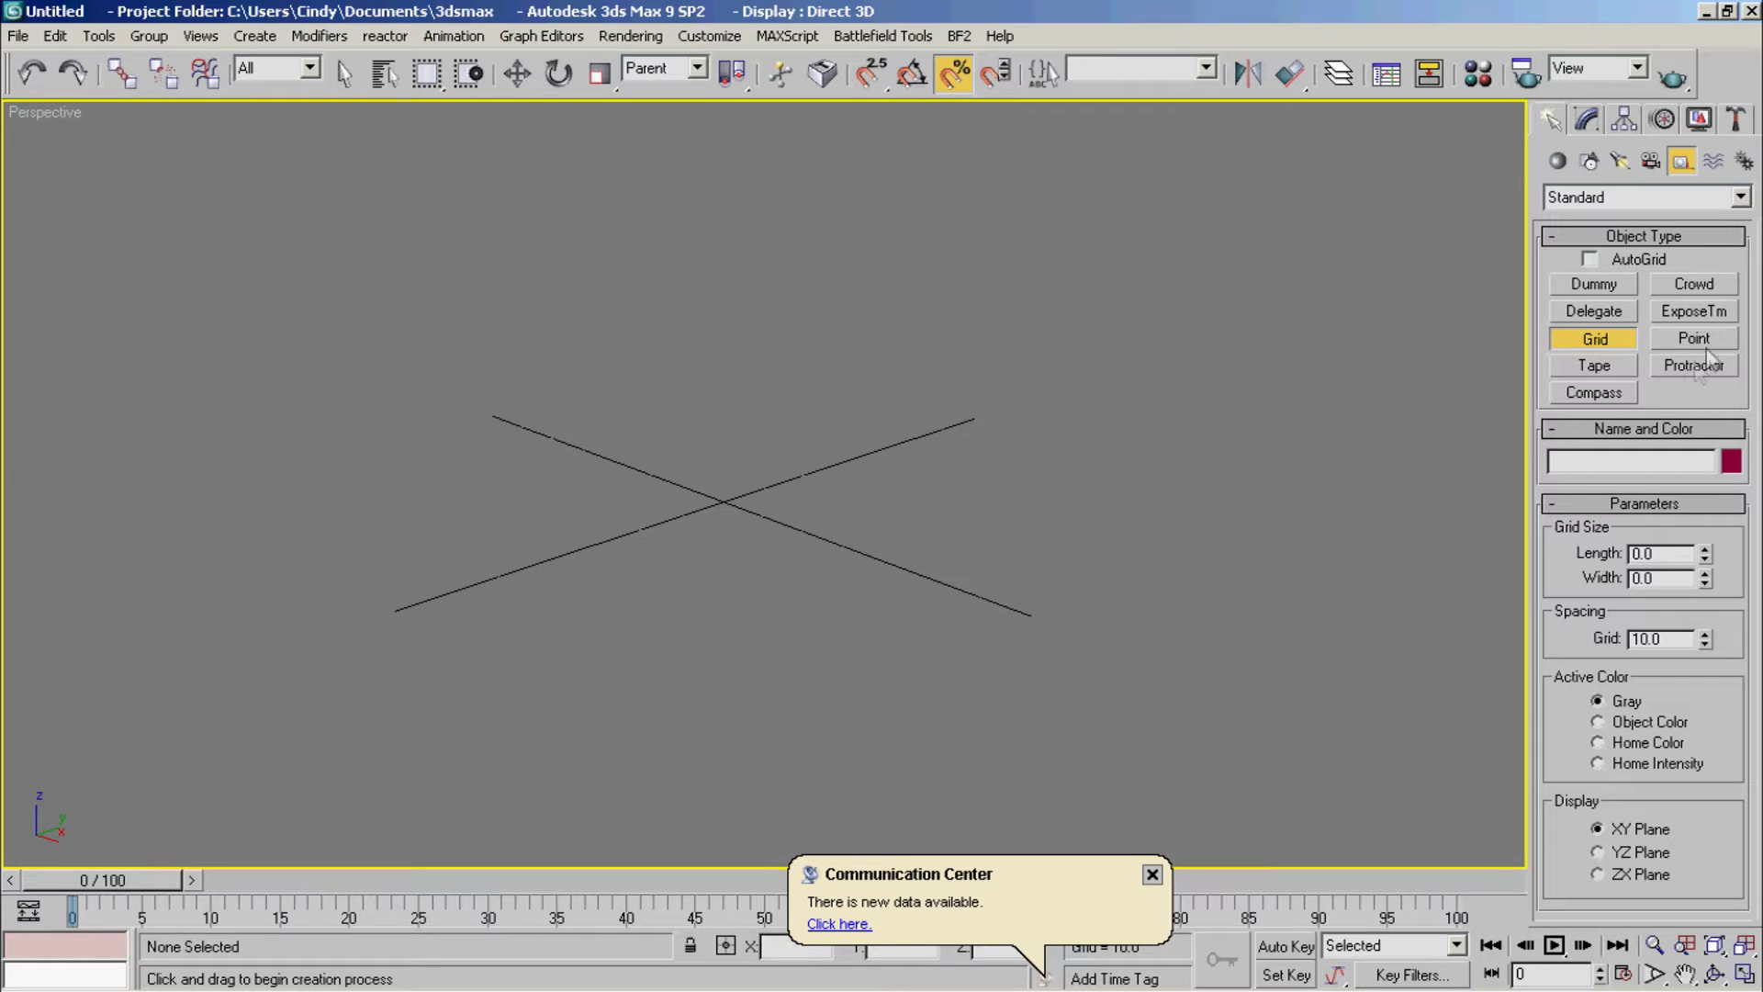
pyautogui.click(1682, 336)
pyautogui.click(744, 501)
pyautogui.click(517, 73)
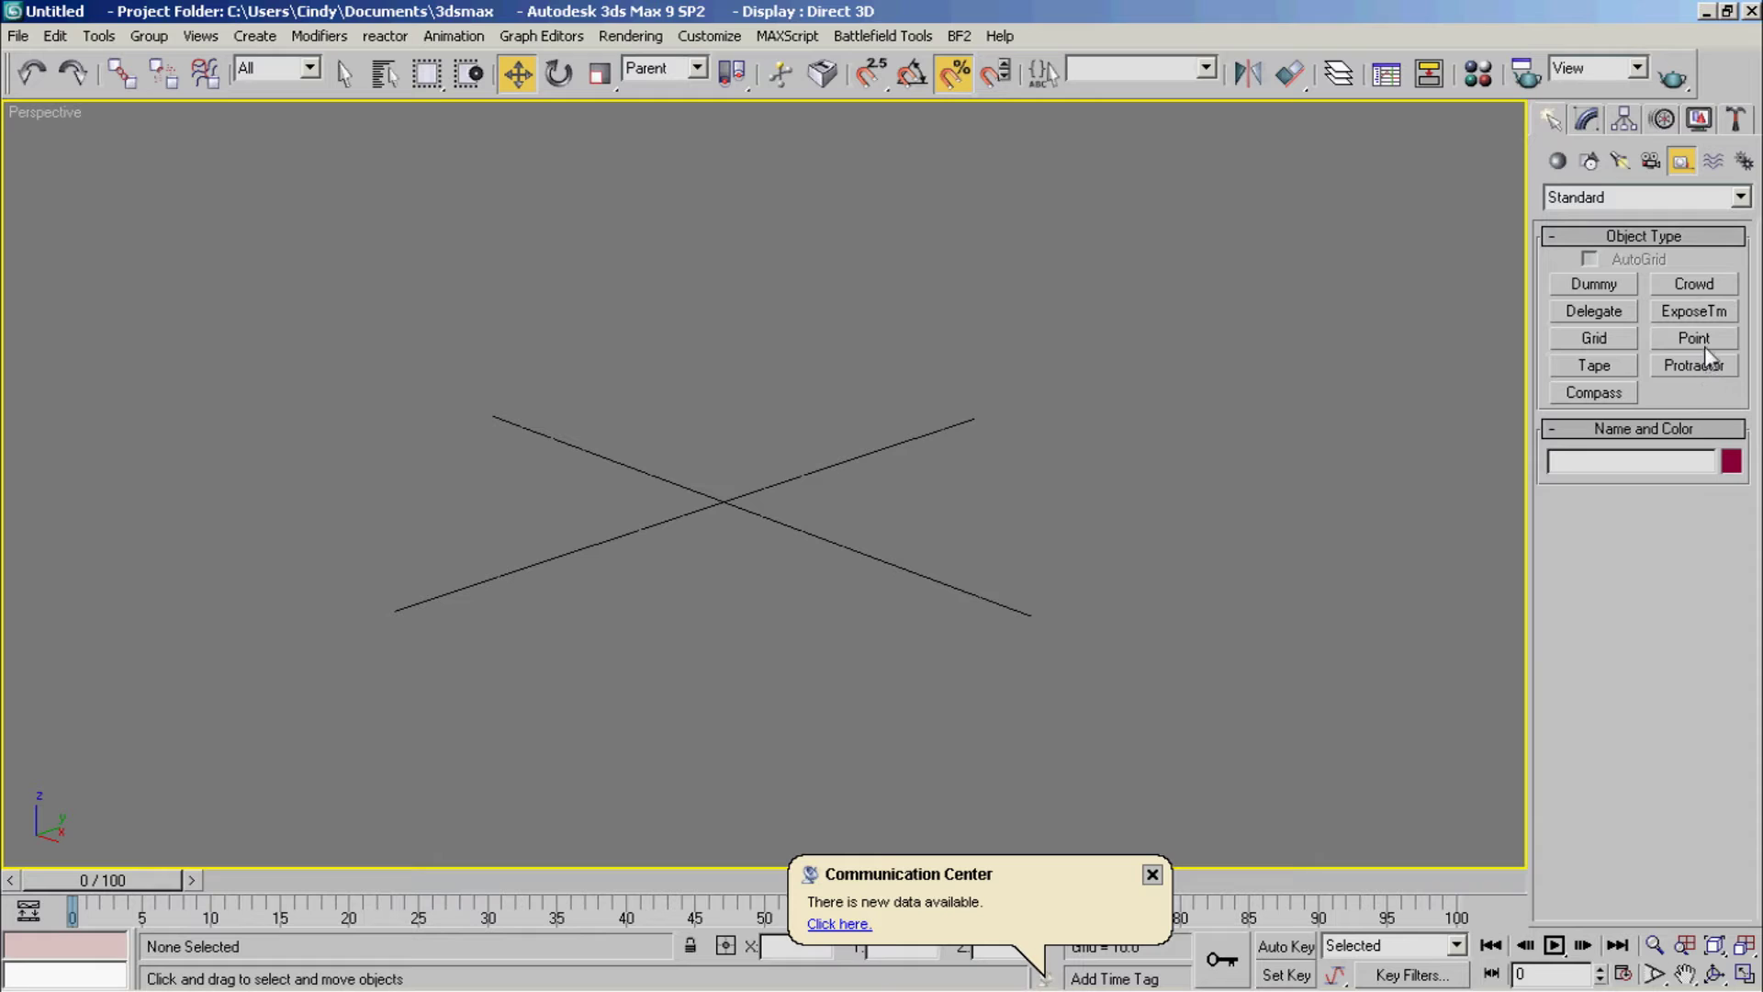
# Step: Look over the Space Warps forces and the modifier settings, return to Standard Primitives and dismiss the Communication Center notice
pyautogui.click(1713, 162)
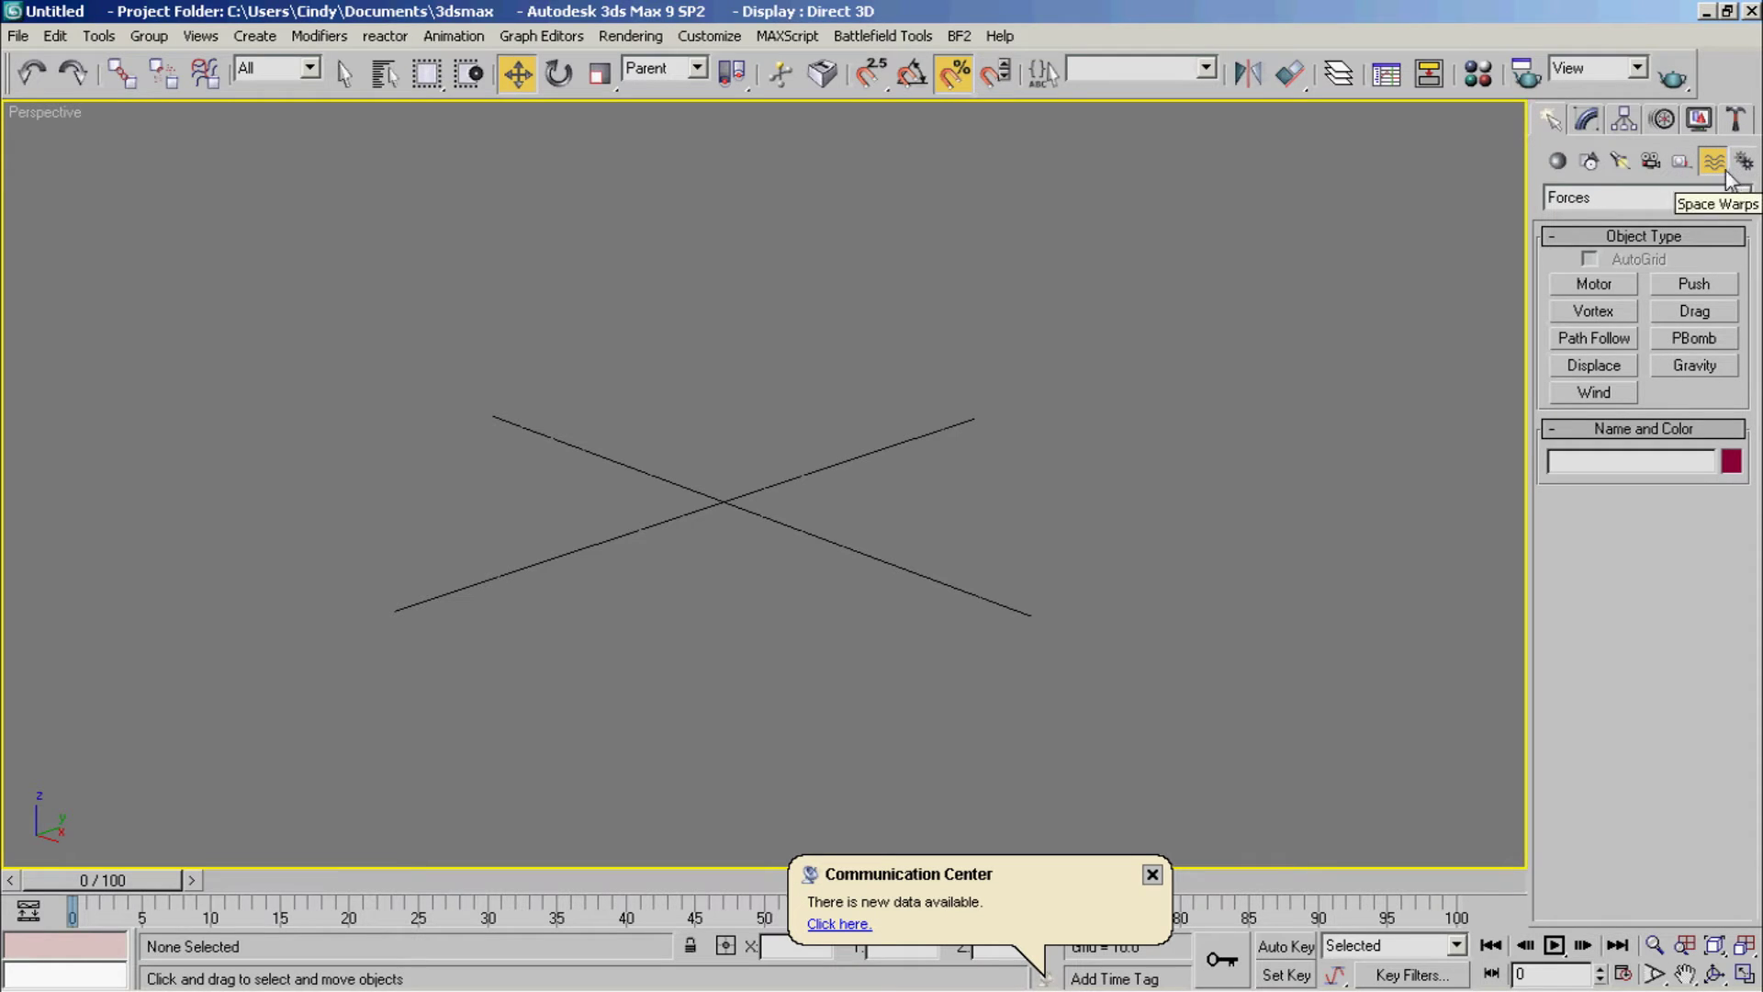
pyautogui.click(1562, 164)
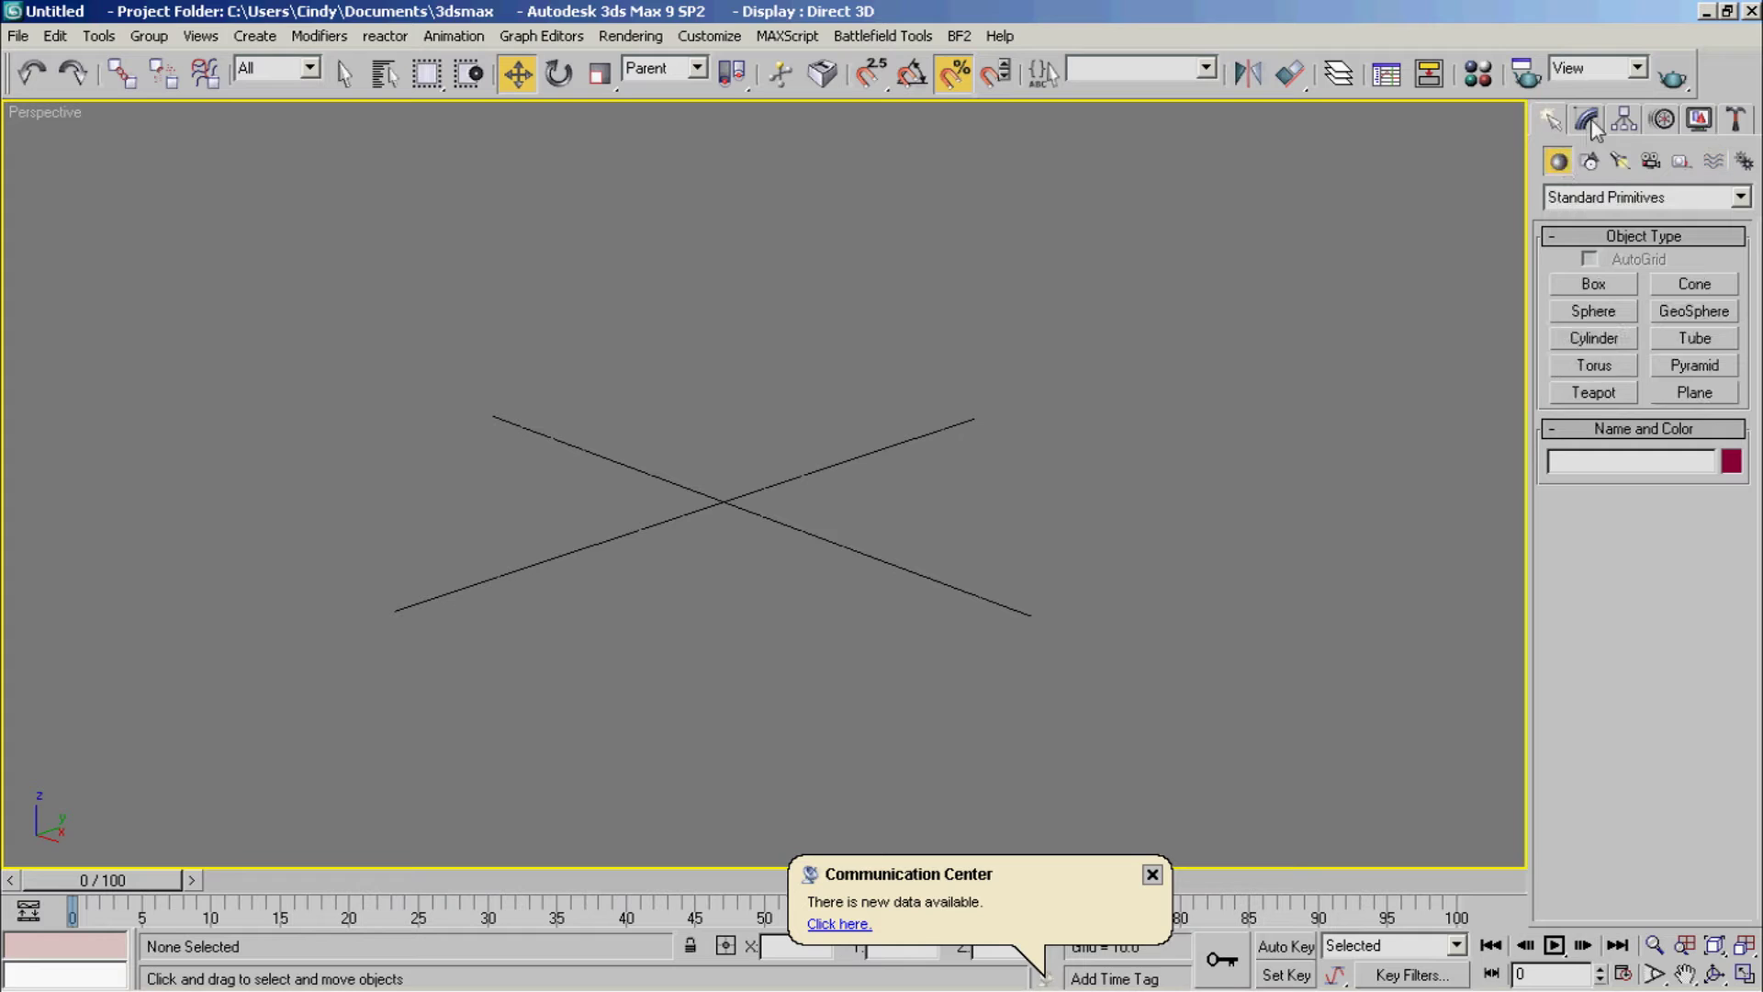
pyautogui.click(1587, 120)
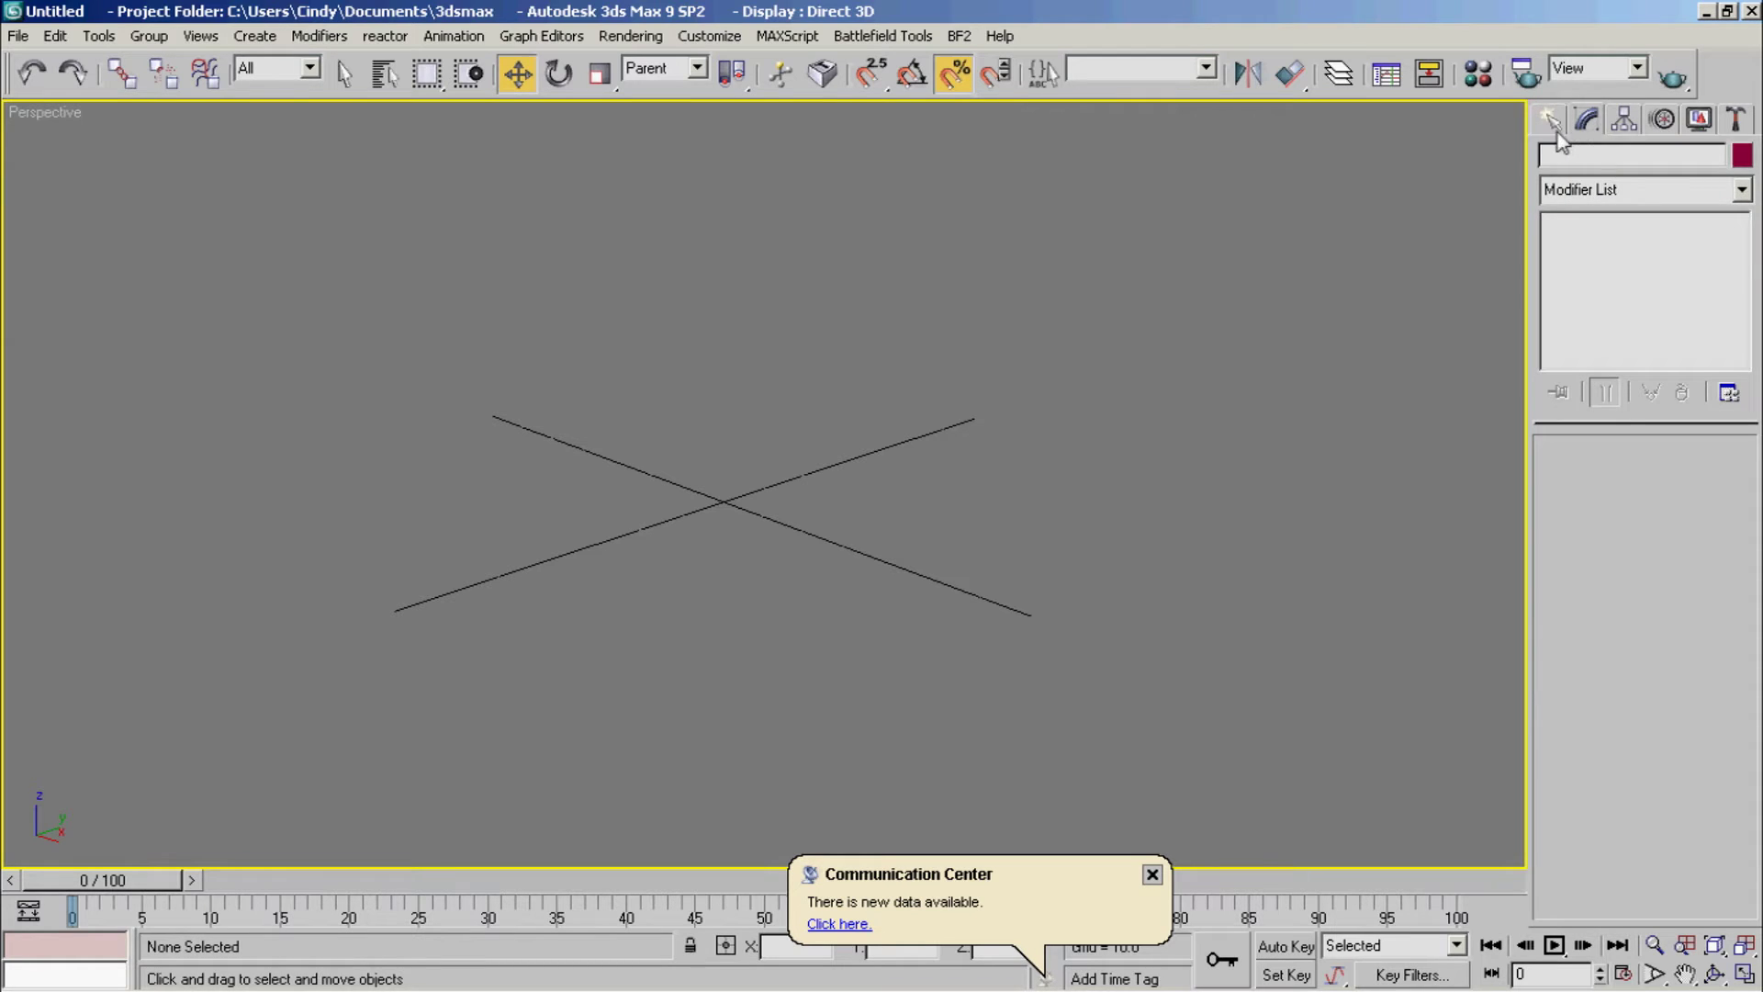
pyautogui.click(1554, 127)
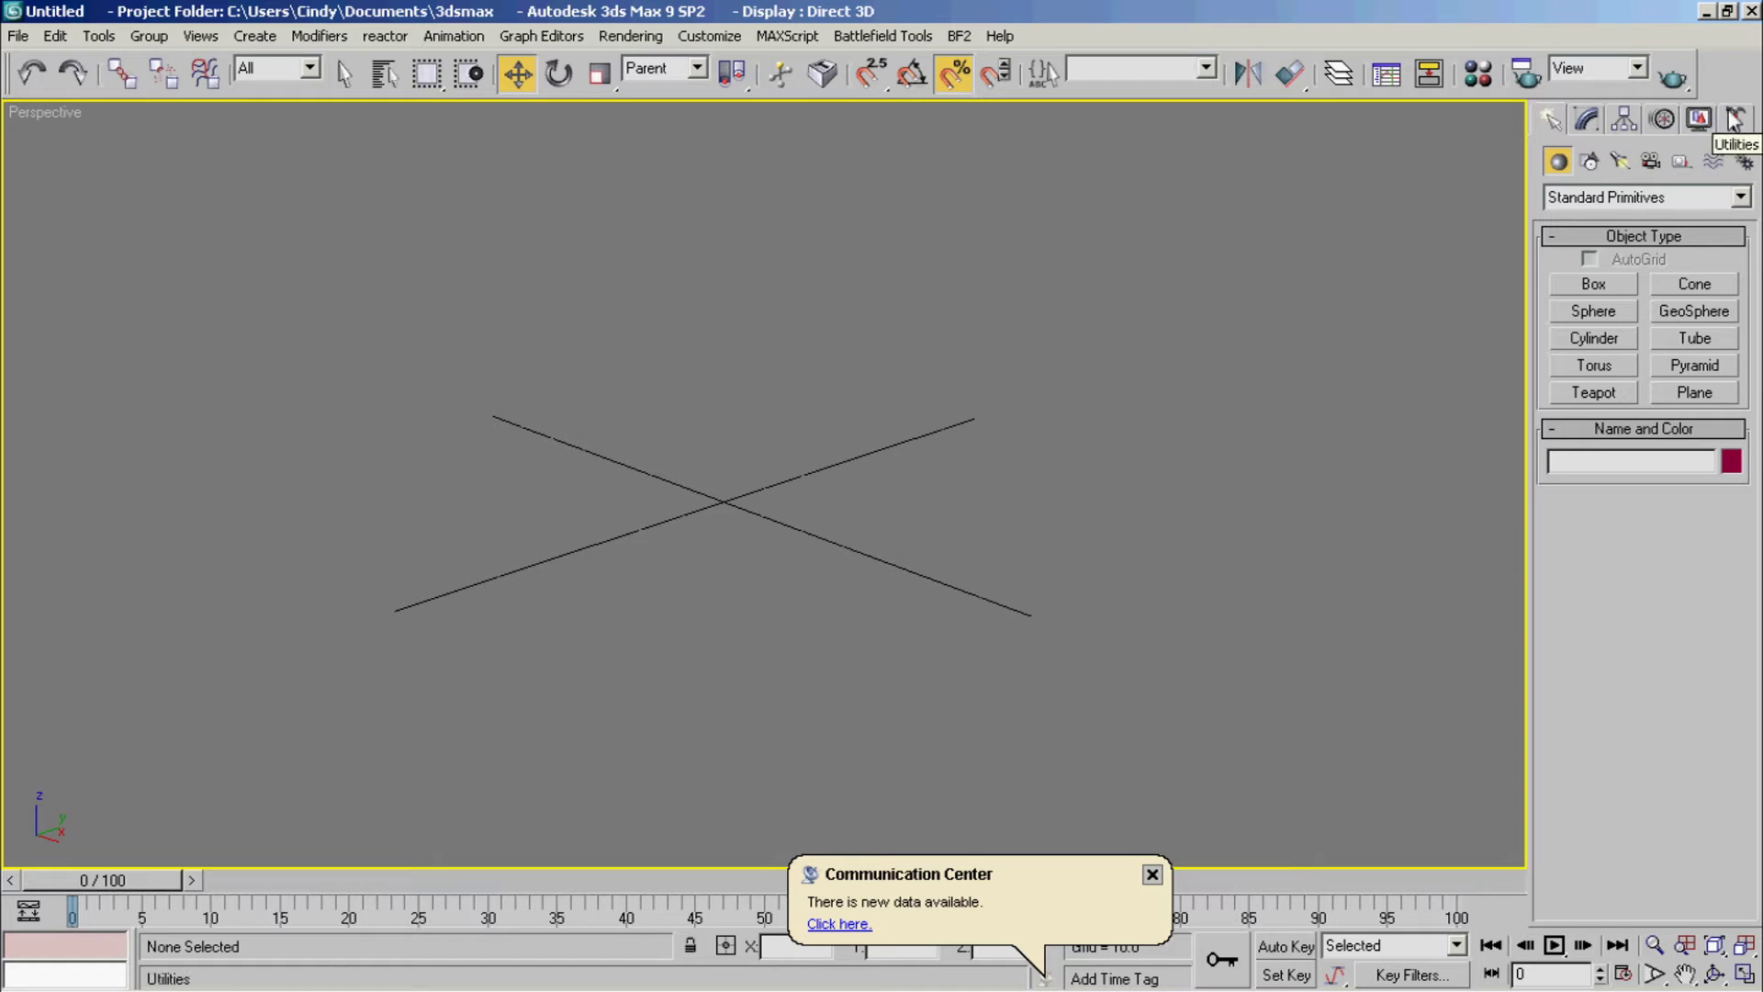
pyautogui.click(1152, 873)
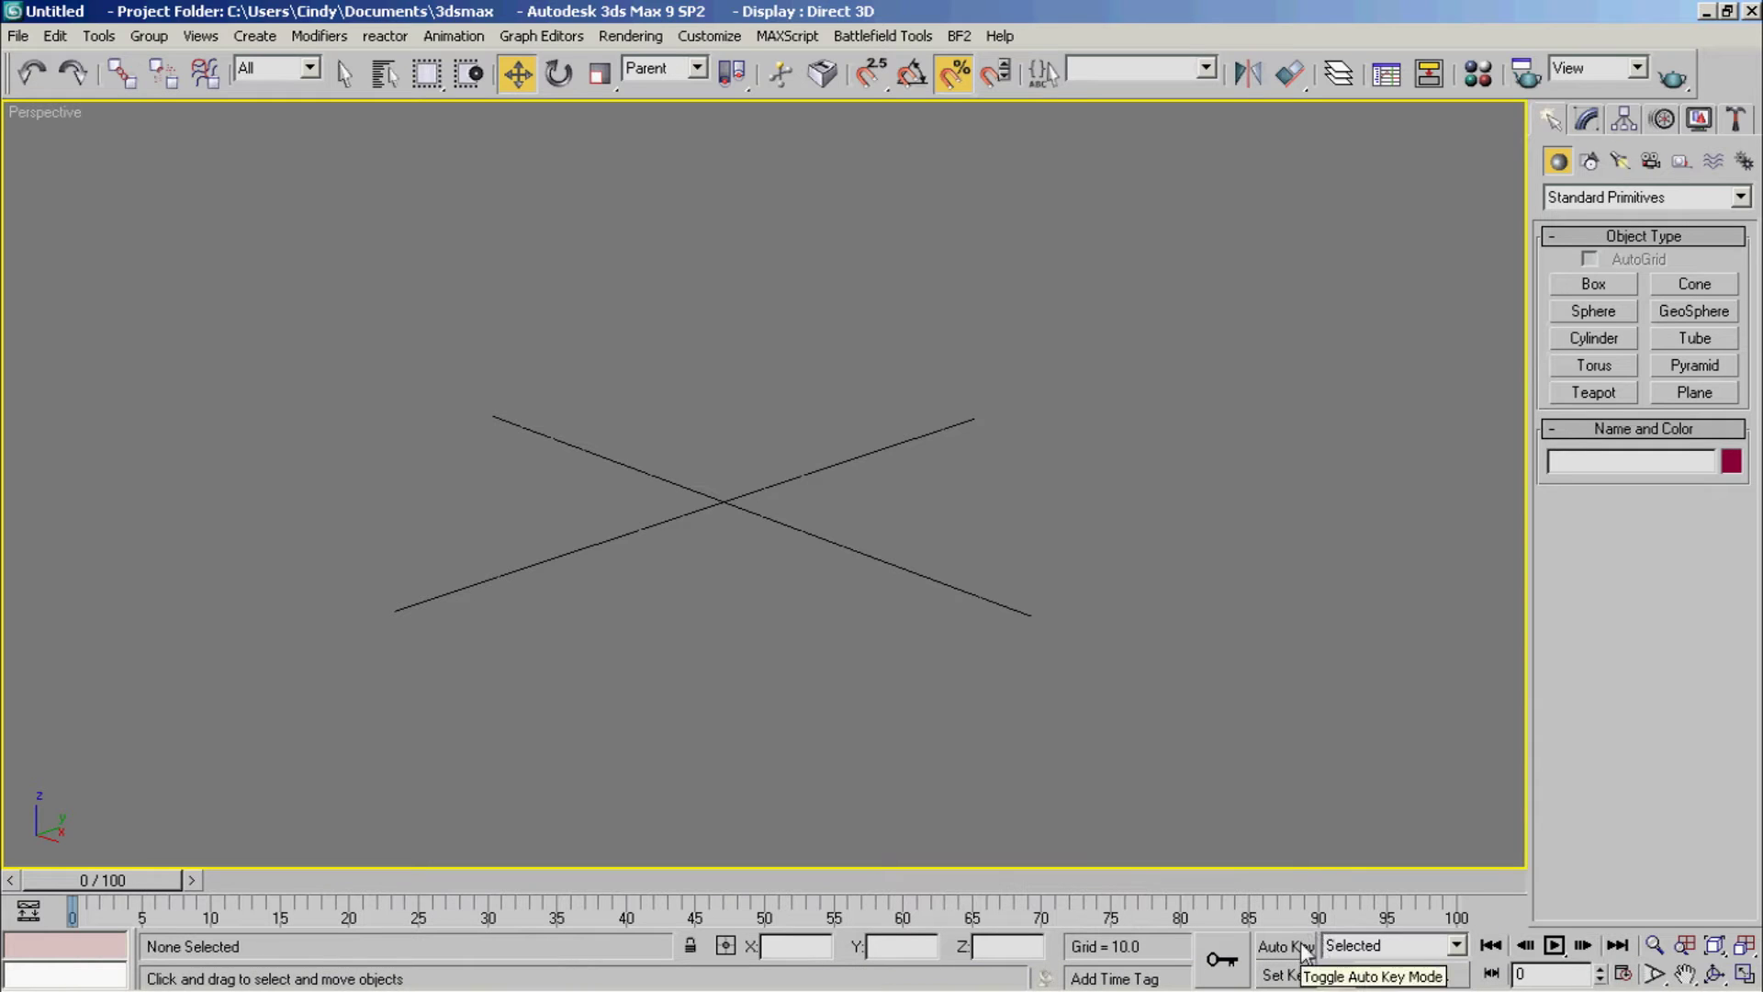
# Step: Create a box at the grid's centre, try setting a key for it, and delete the box
pyautogui.click(1619, 288)
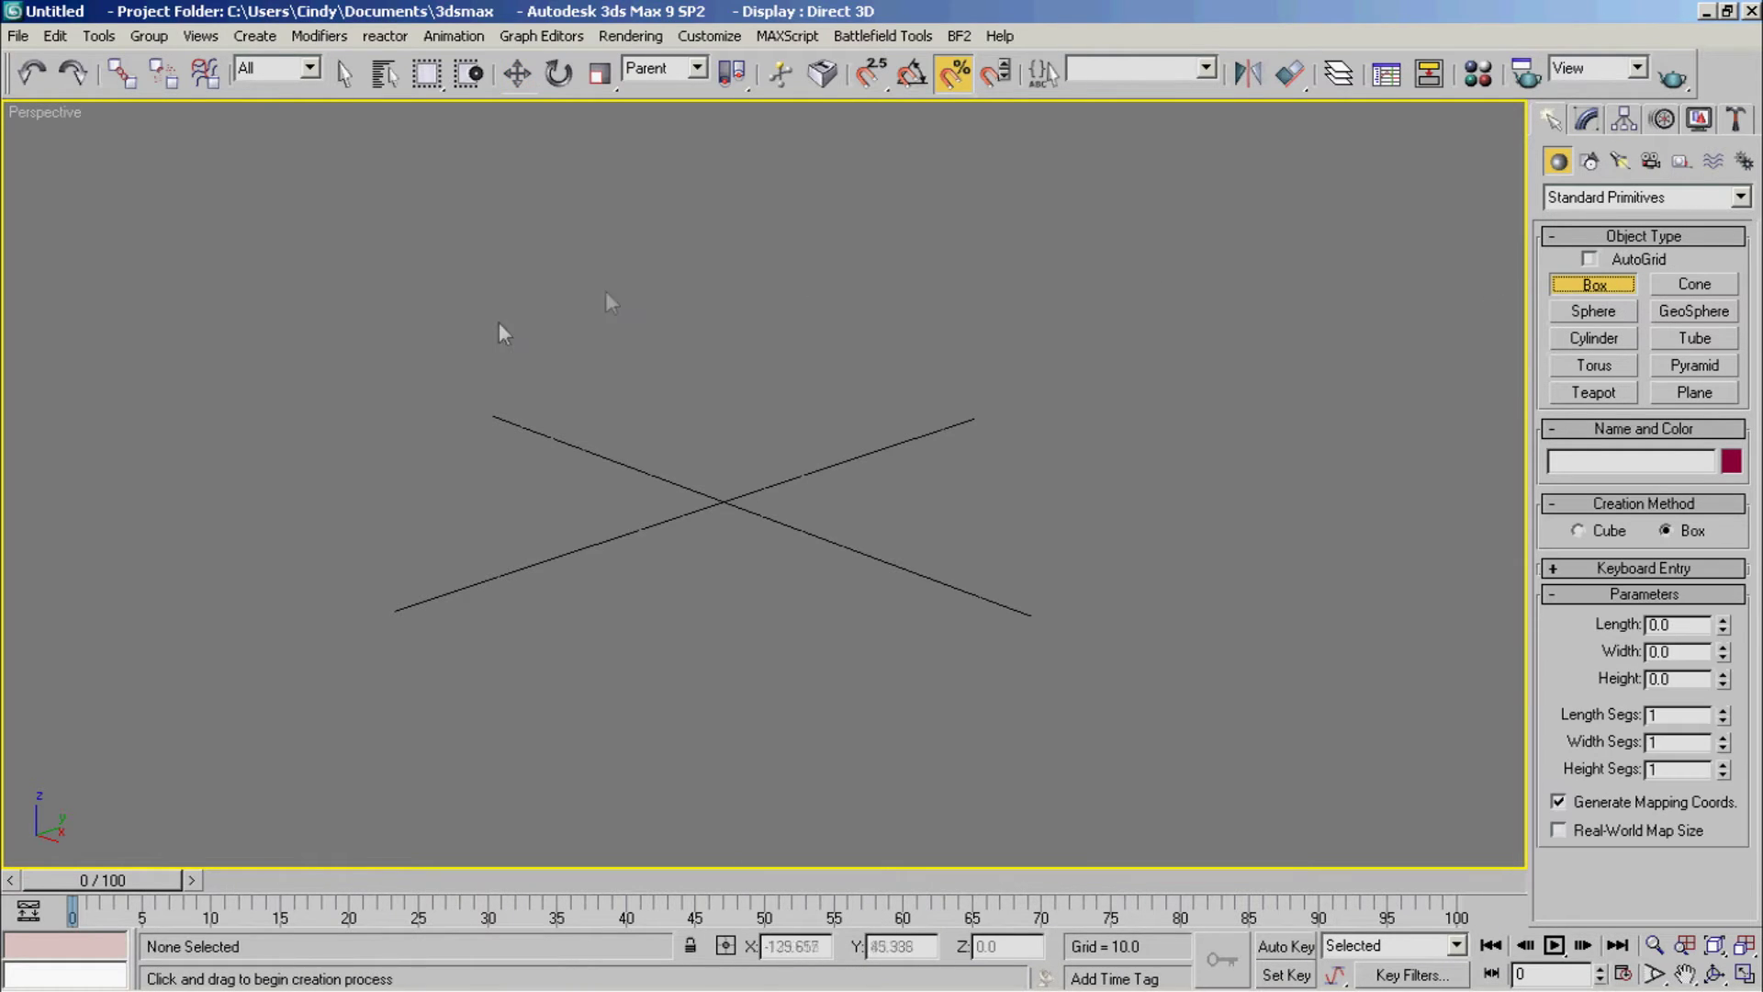
pyautogui.moveTo(714, 543); pyautogui.dragTo(721, 453)
pyautogui.click(719, 286)
pyautogui.click(517, 73)
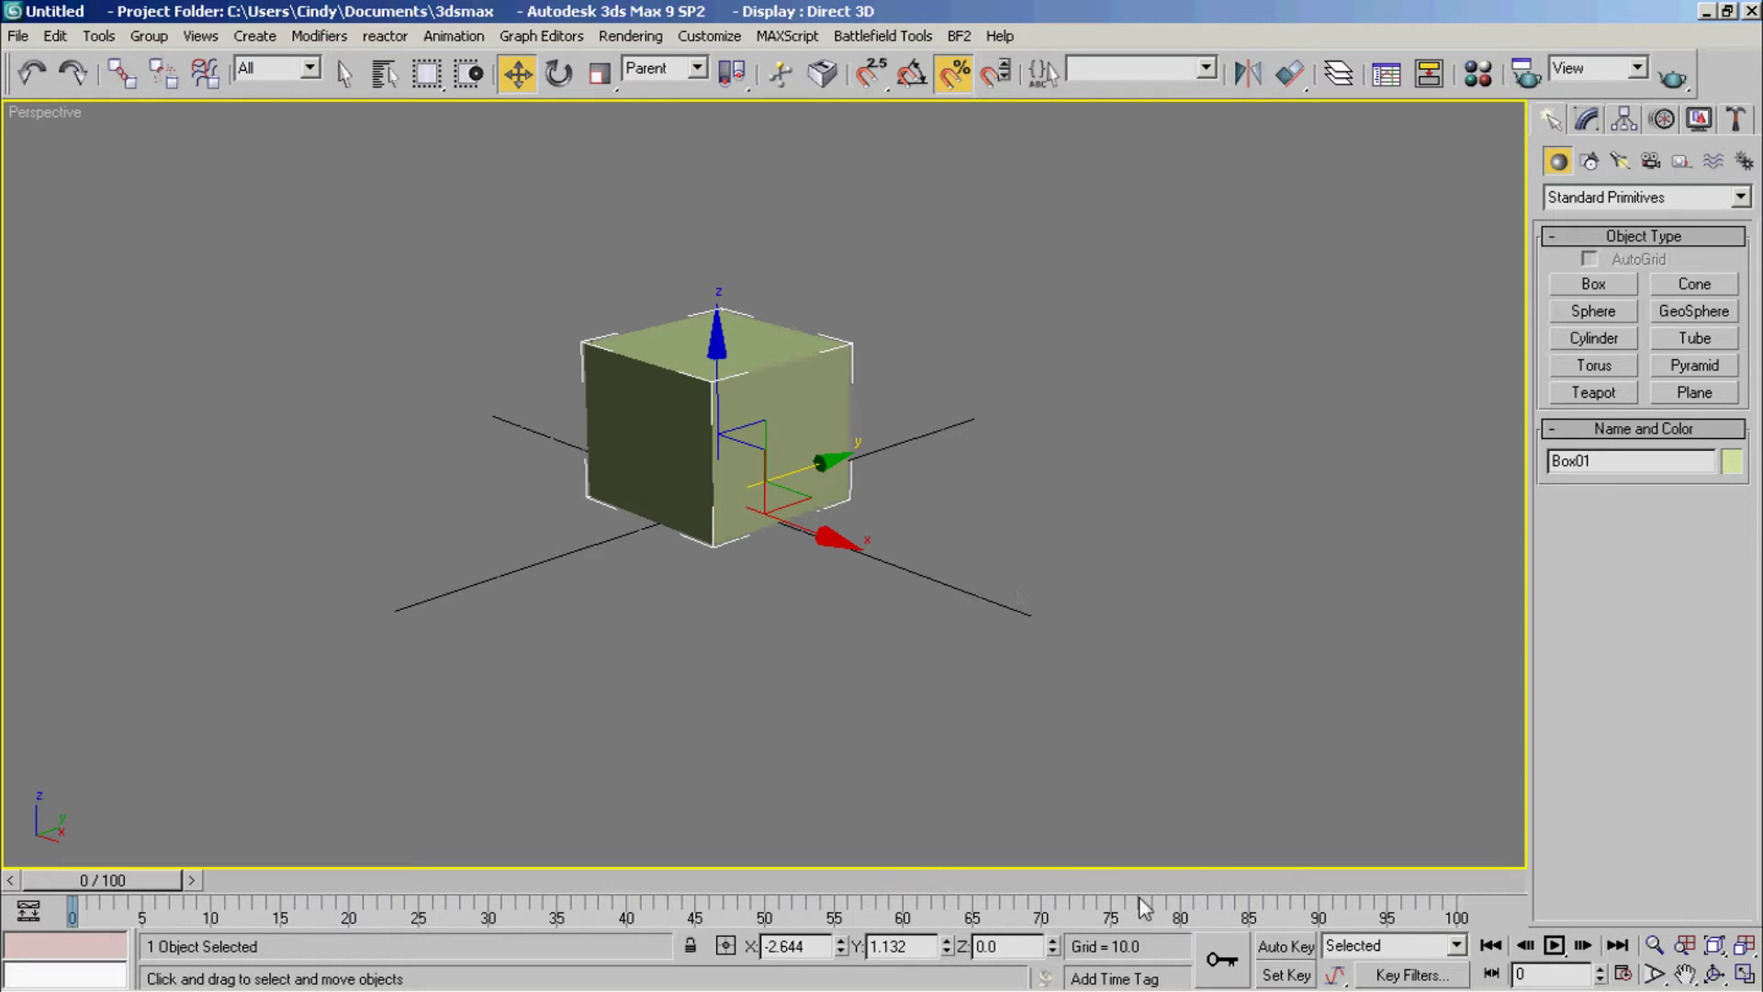
pyautogui.click(1217, 962)
pyautogui.press('Delete')
# Step: With Set Key mode on, create a box about 38 by 38 by 32 units, delete it and leave the mode
pyautogui.click(1285, 974)
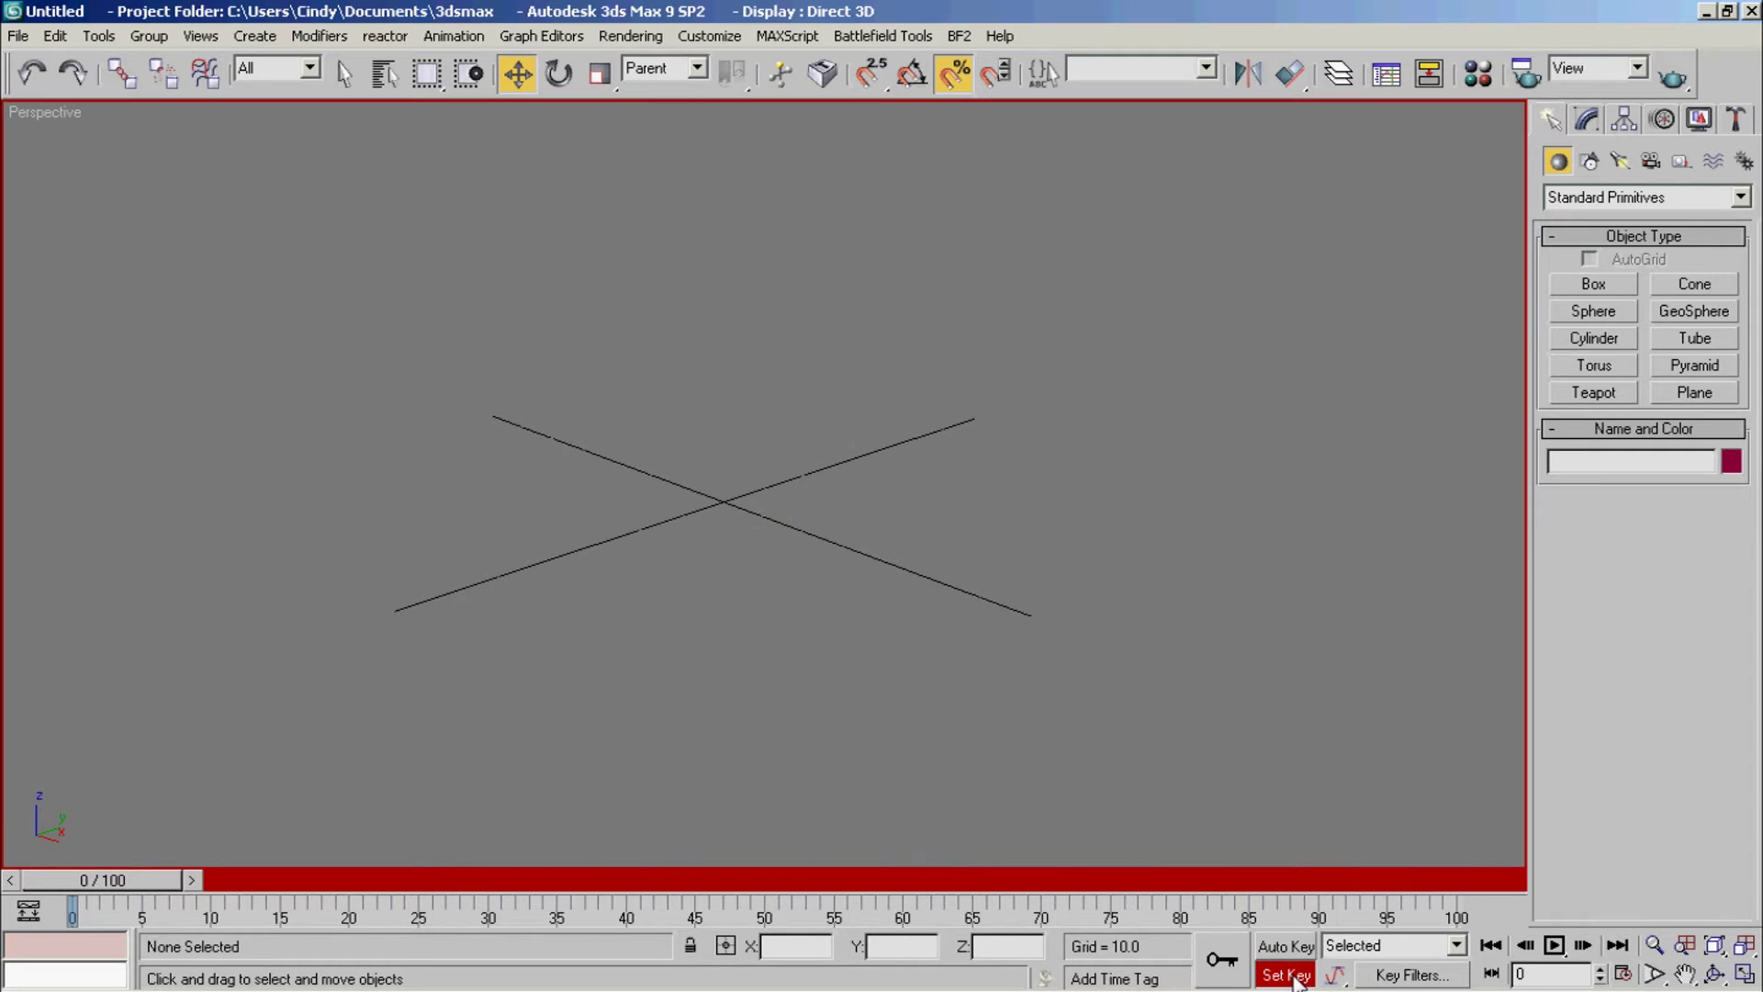
pyautogui.click(1593, 284)
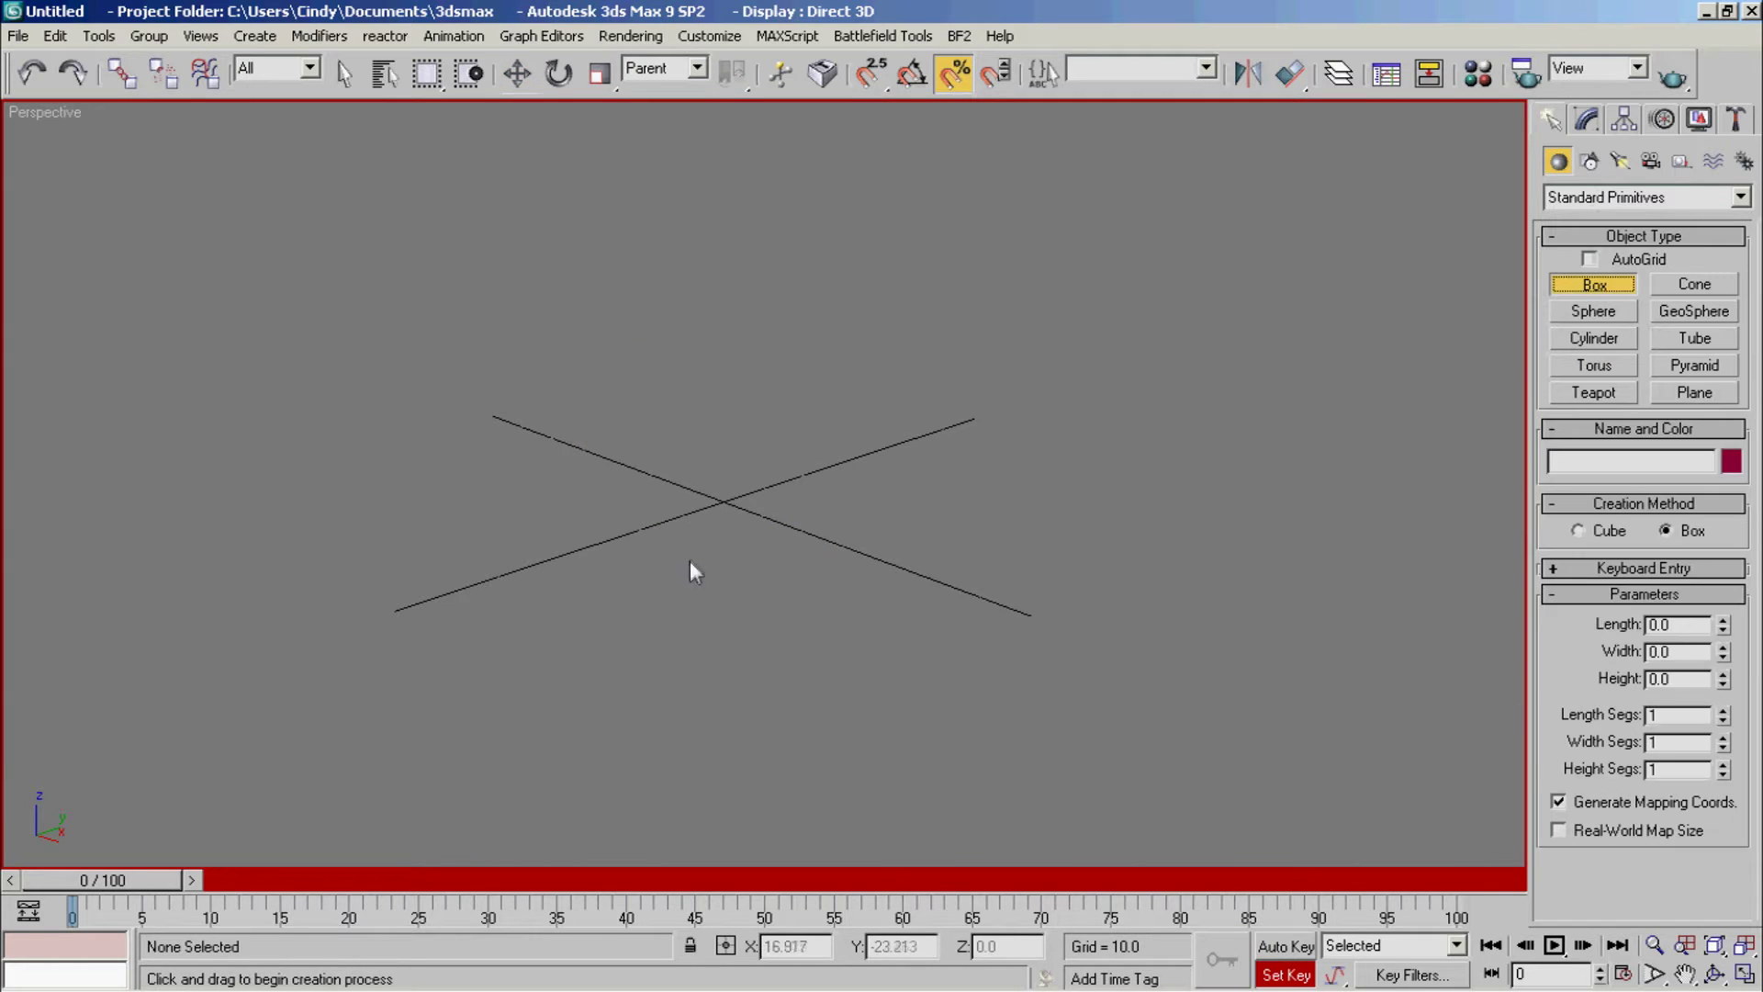
pyautogui.moveTo(690, 560); pyautogui.dragTo(716, 457)
pyautogui.click(693, 263)
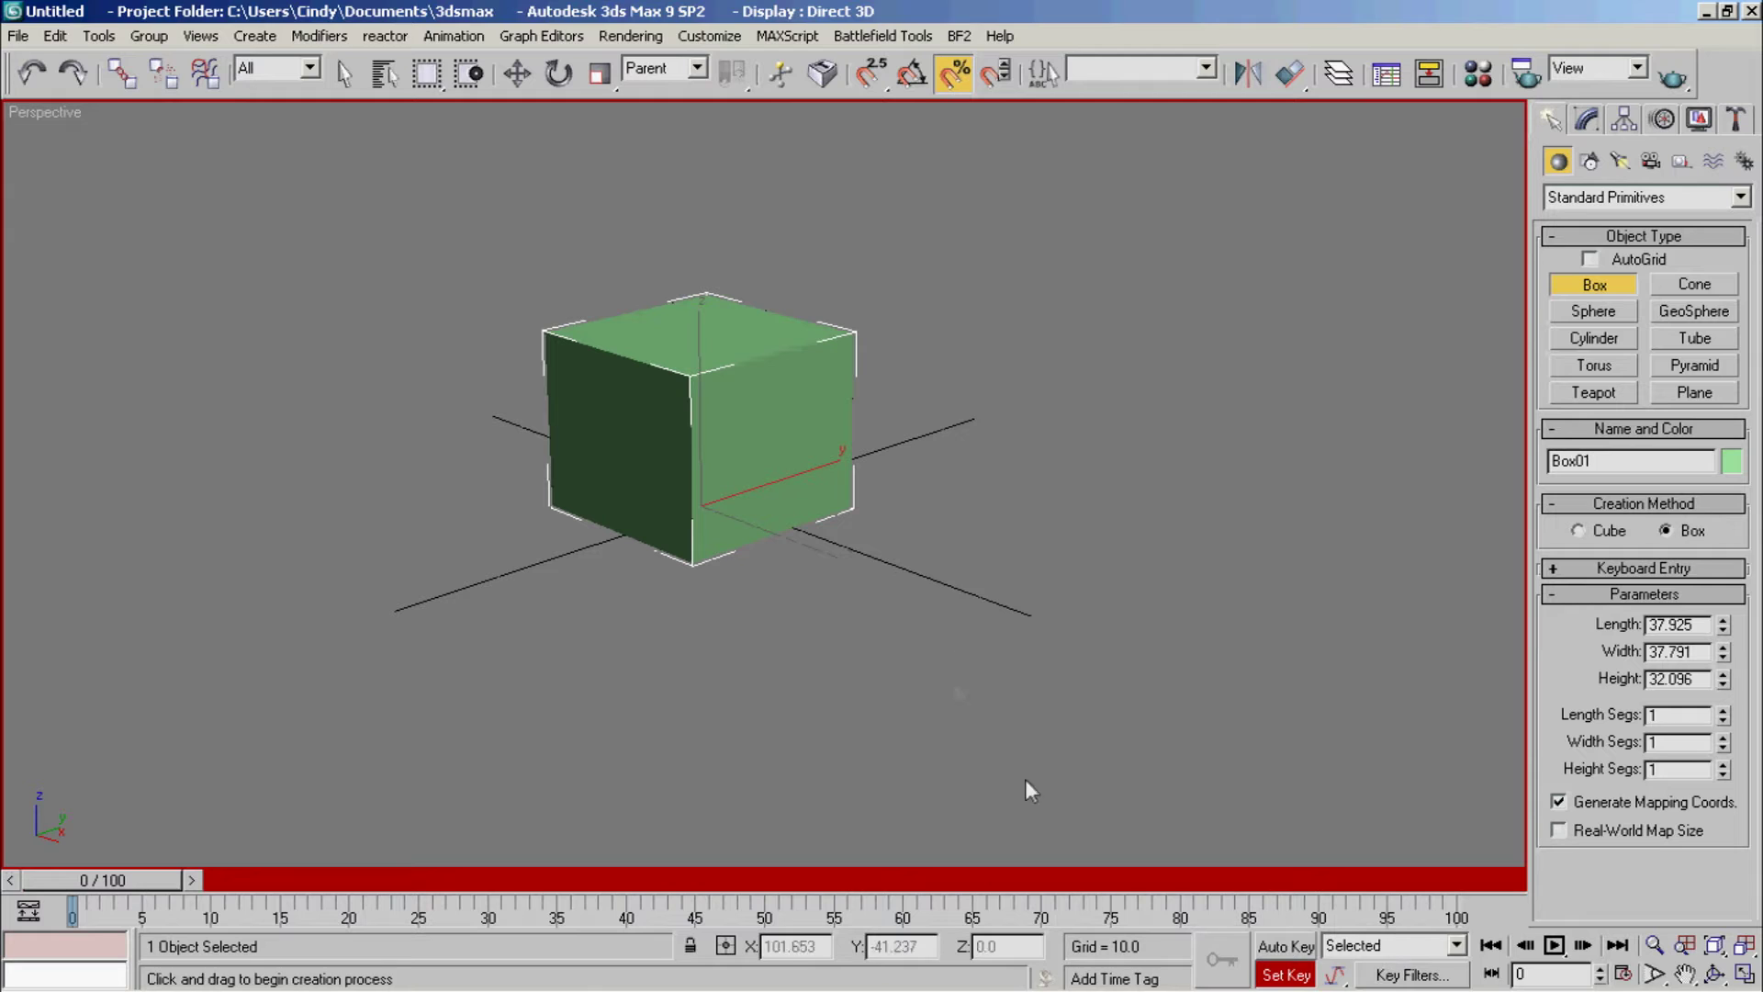
pyautogui.click(1232, 474)
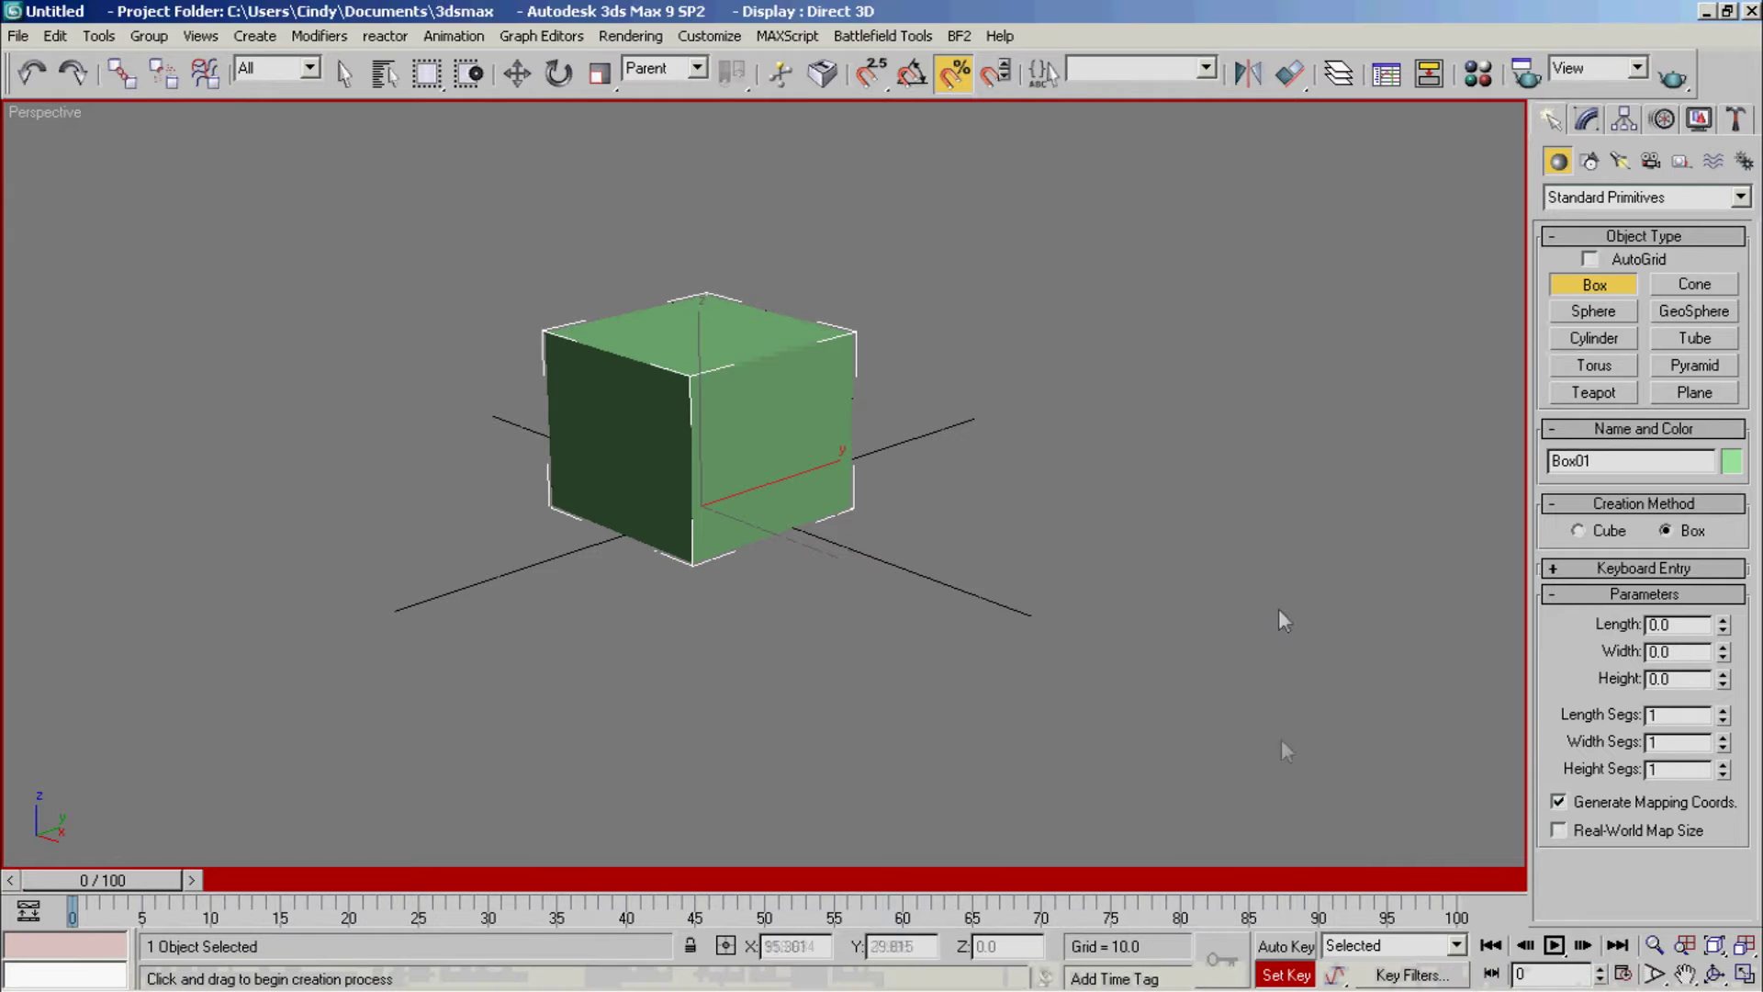
pyautogui.press('Delete')
pyautogui.click(1284, 974)
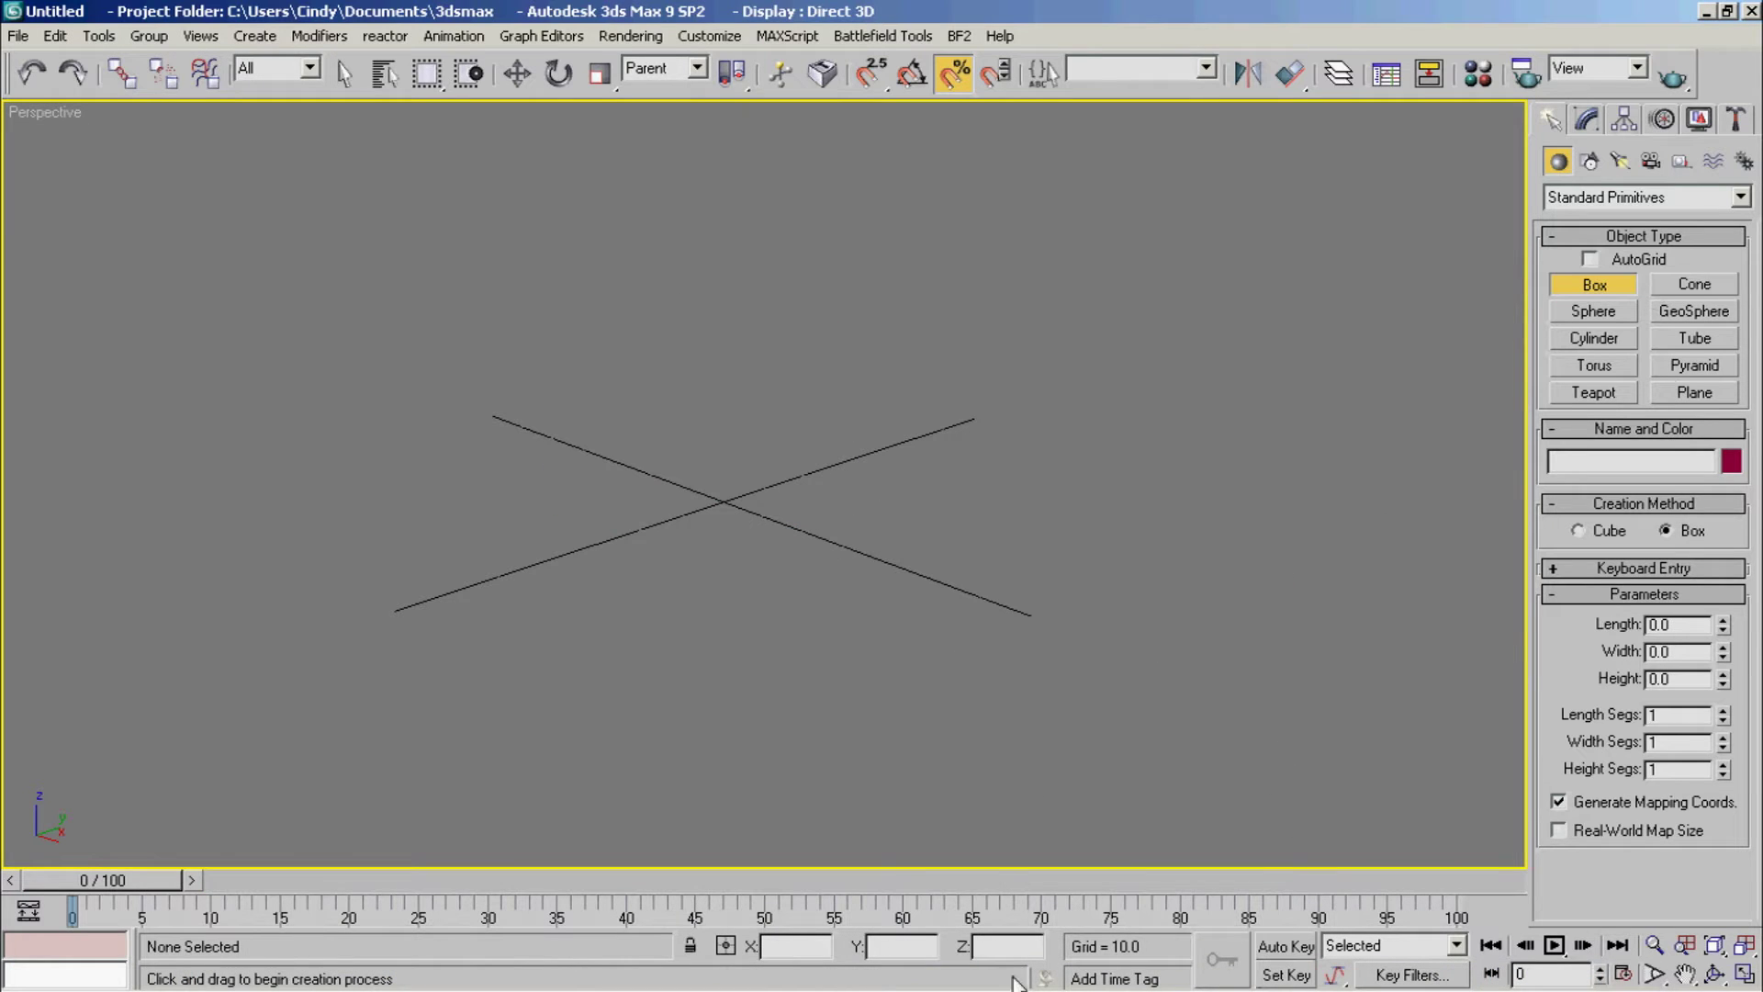
# Step: Create a flat box about 20 by 19 by -5 units, and reset the scene without saving the changes
pyautogui.moveTo(713, 553); pyautogui.dragTo(721, 497)
pyautogui.click(687, 524)
pyautogui.click(19, 38)
pyautogui.click(55, 84)
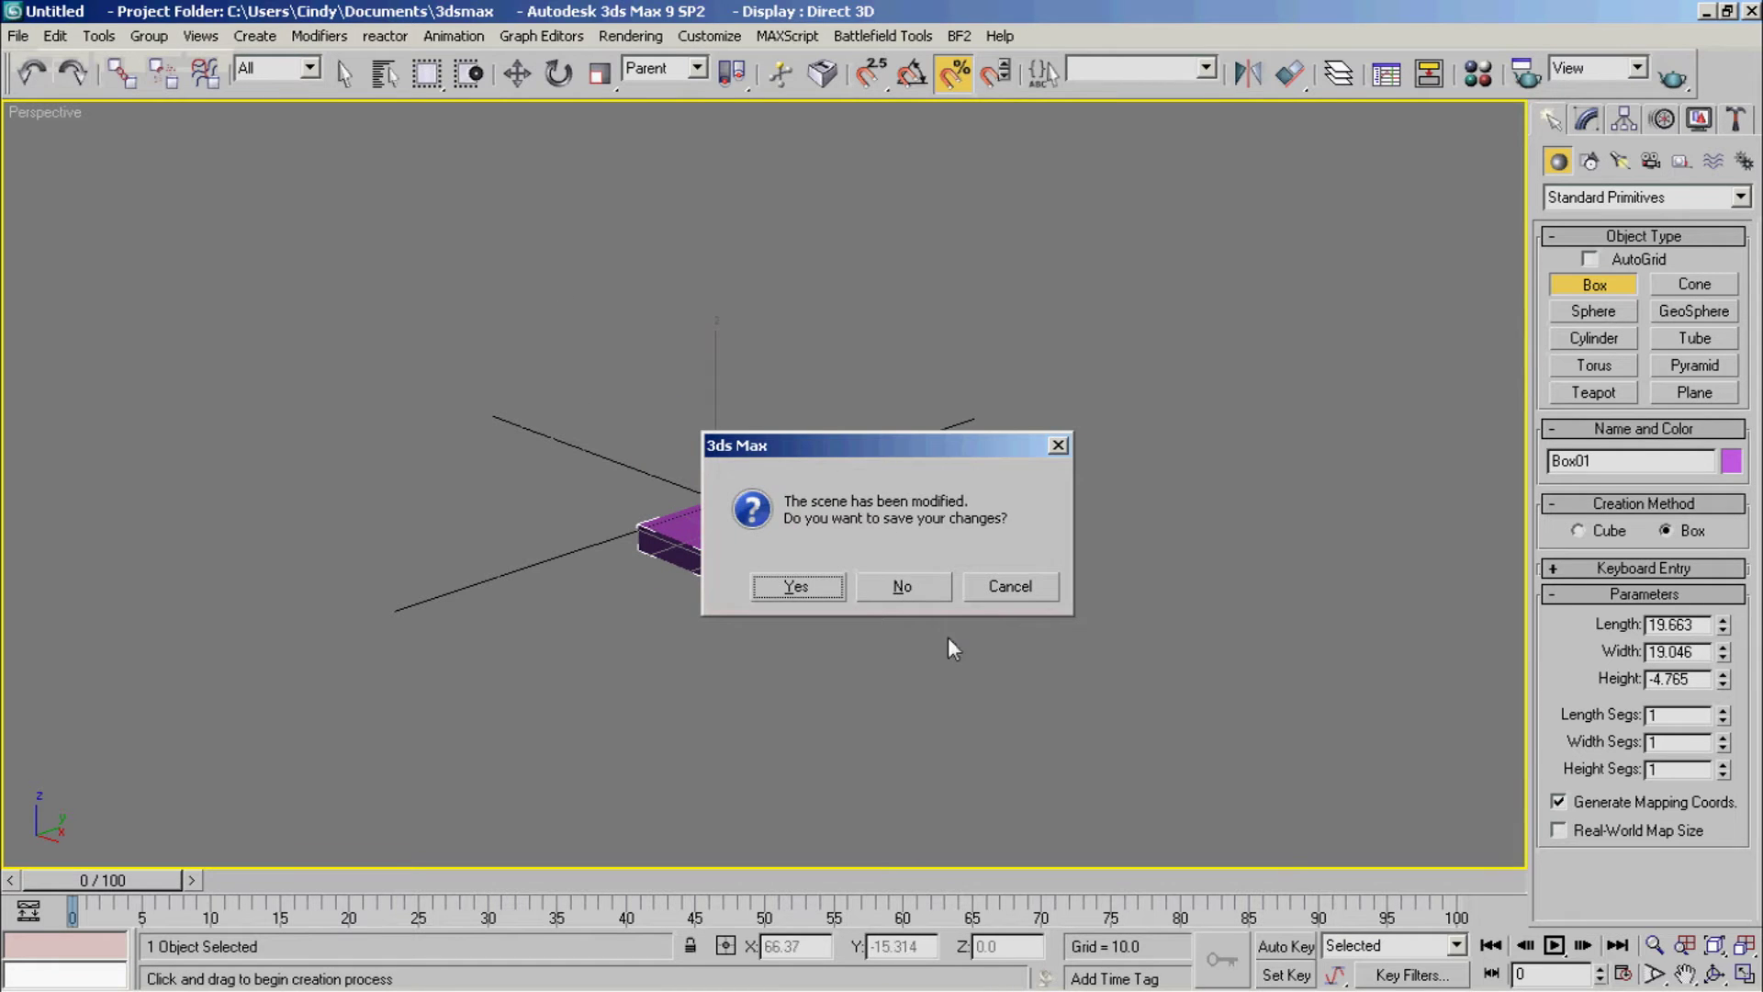
pyautogui.click(900, 586)
pyautogui.click(805, 553)
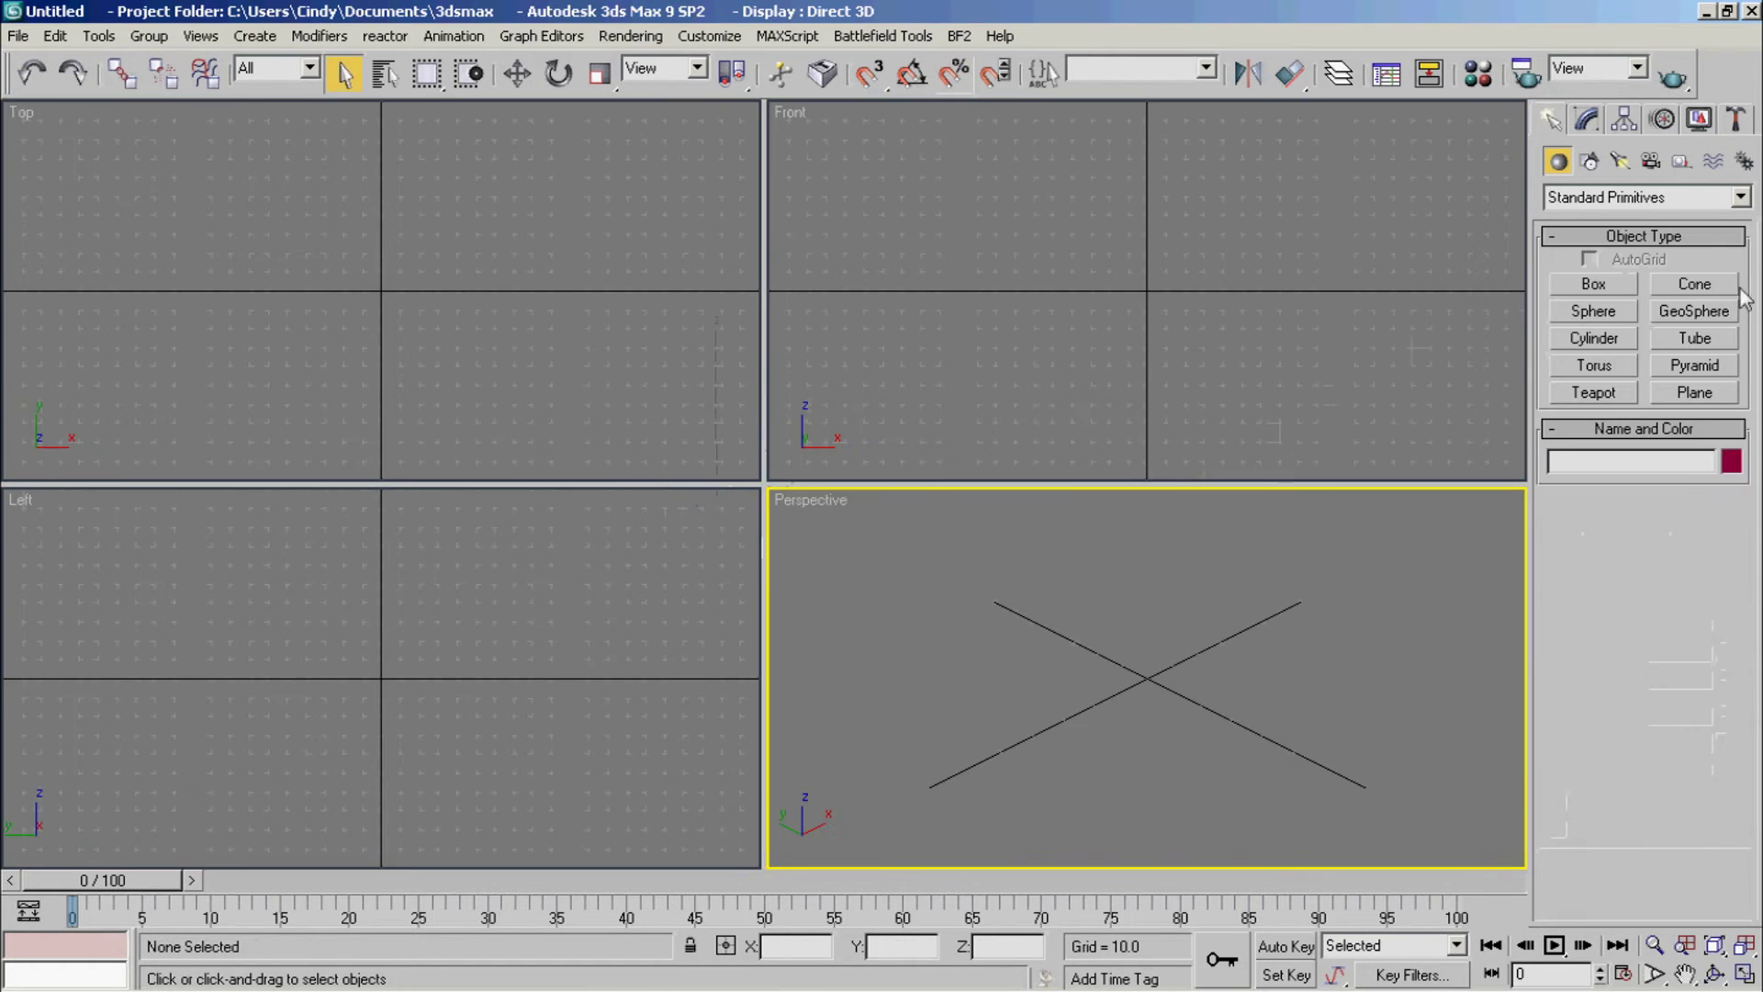
# Step: Maximize the Perspective viewport and create a box near the grid's centre, at about X -1.6, Y -10.7
pyautogui.click(1708, 975)
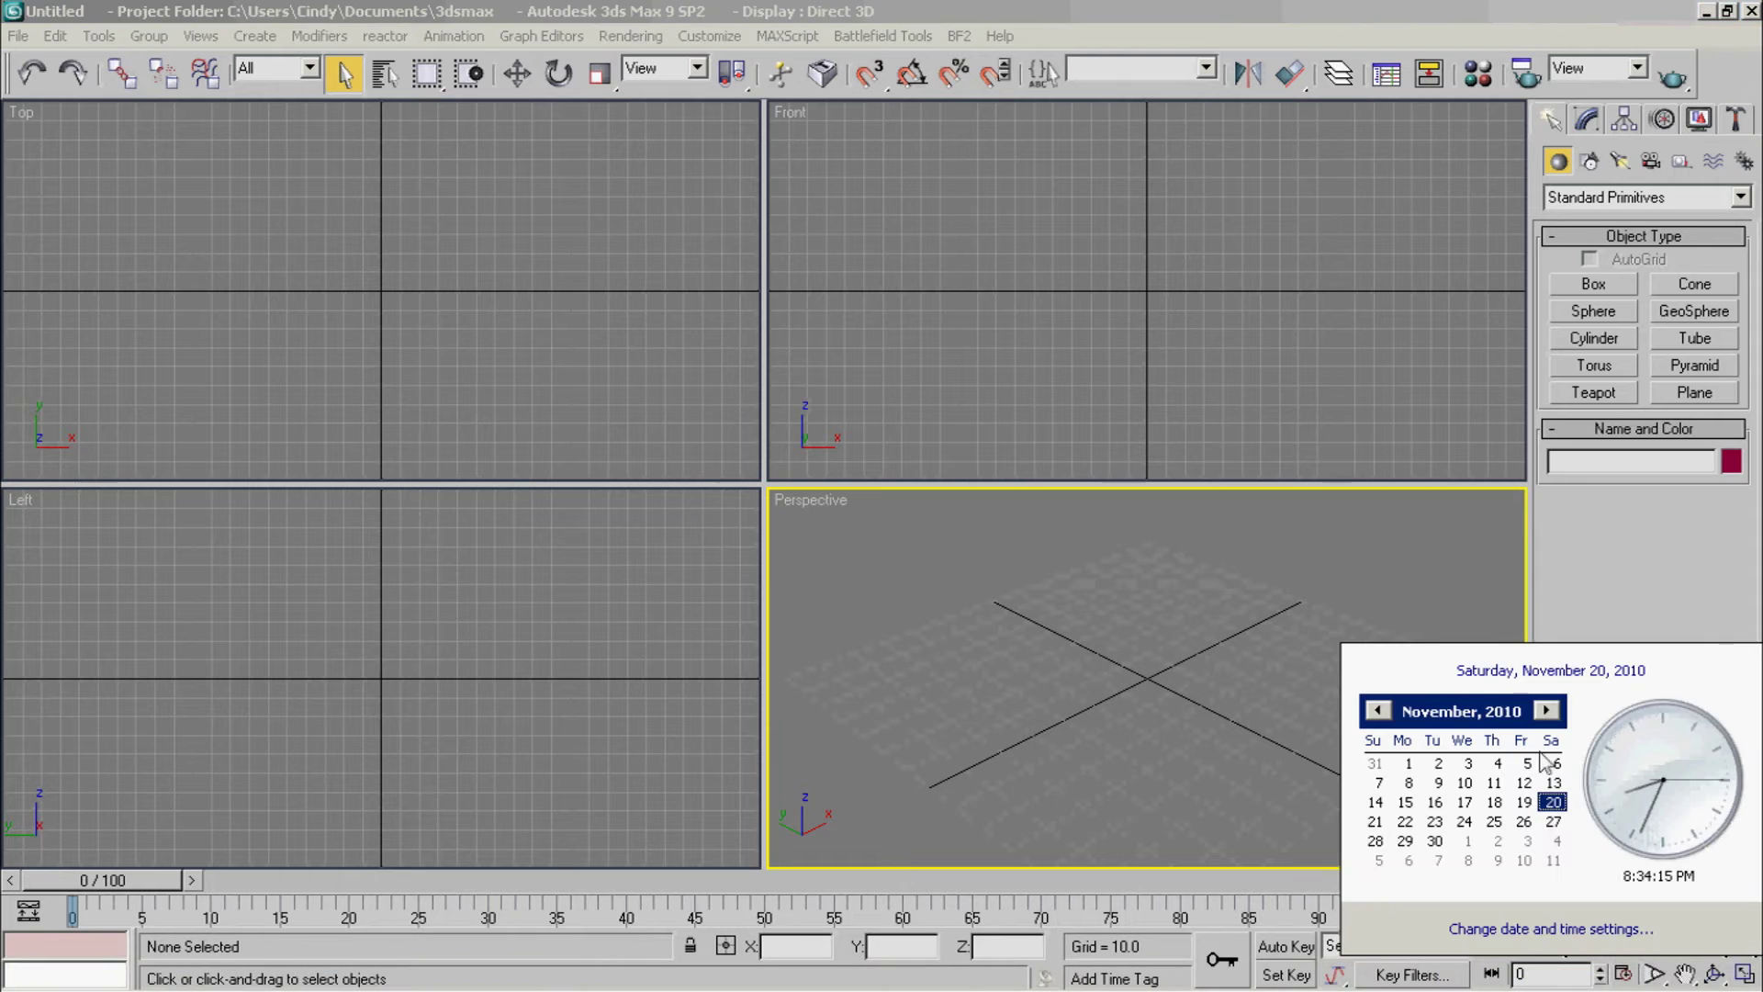
pyautogui.click(1648, 626)
pyautogui.click(1743, 975)
pyautogui.click(1594, 284)
pyautogui.moveTo(822, 549); pyautogui.dragTo(814, 479)
pyautogui.click(827, 362)
pyautogui.click(518, 74)
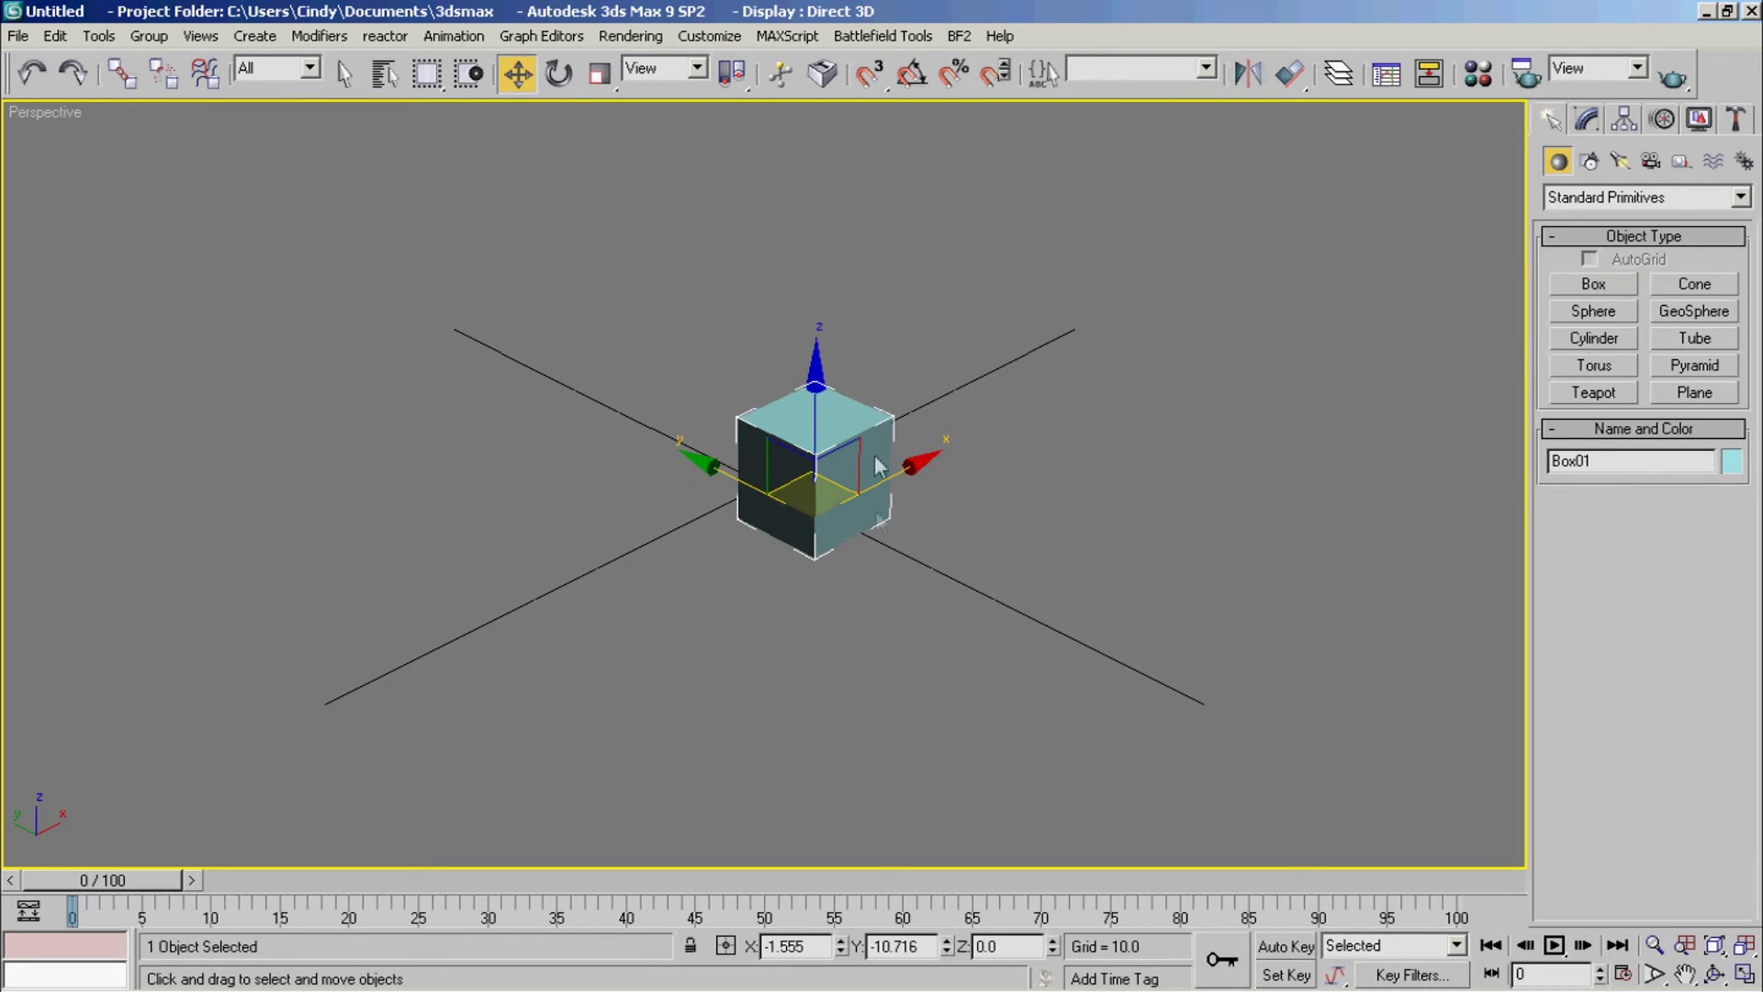
# Step: Turn on Set Key mode and set a key for the box at frame 0
pyautogui.click(1287, 975)
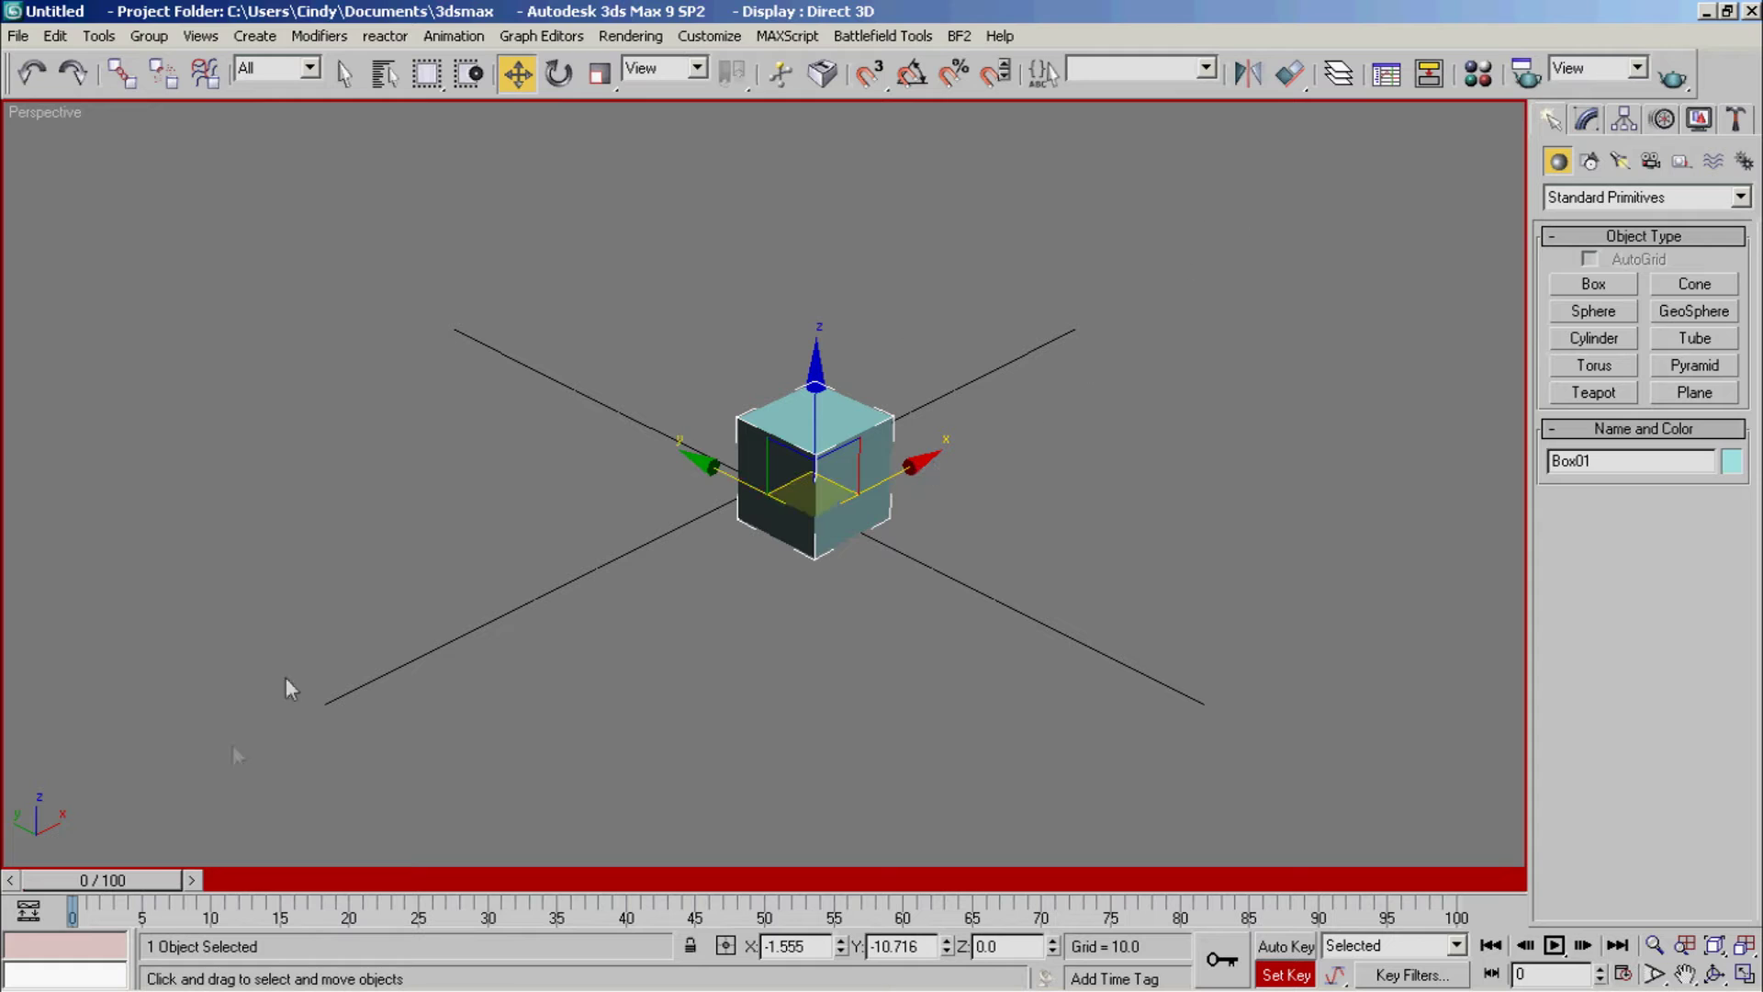
pyautogui.moveTo(152, 880)
pyautogui.mouseDown()
pyautogui.moveTo(1469, 881)
pyautogui.moveTo(158, 904)
pyautogui.mouseUp()
pyautogui.moveTo(89, 874); pyautogui.dragTo(35, 884)
pyautogui.press('w')
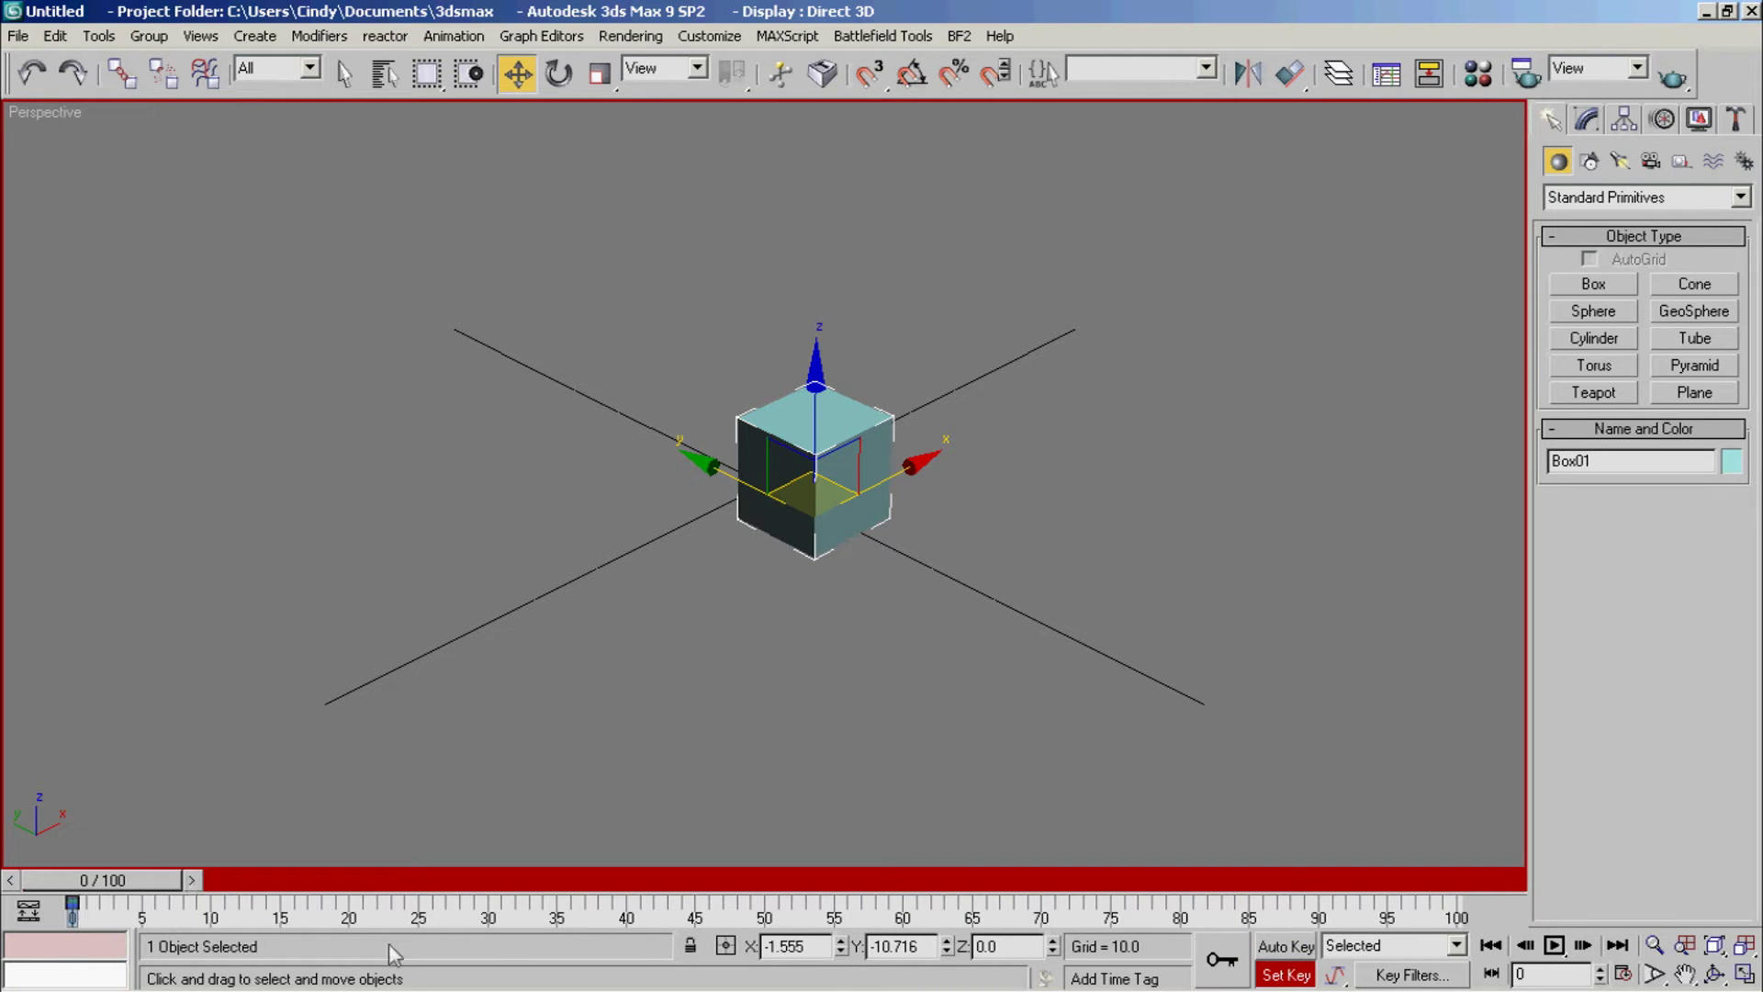
# Step: Enable All in the Set Key Filters and close the filter settings
pyautogui.click(1460, 979)
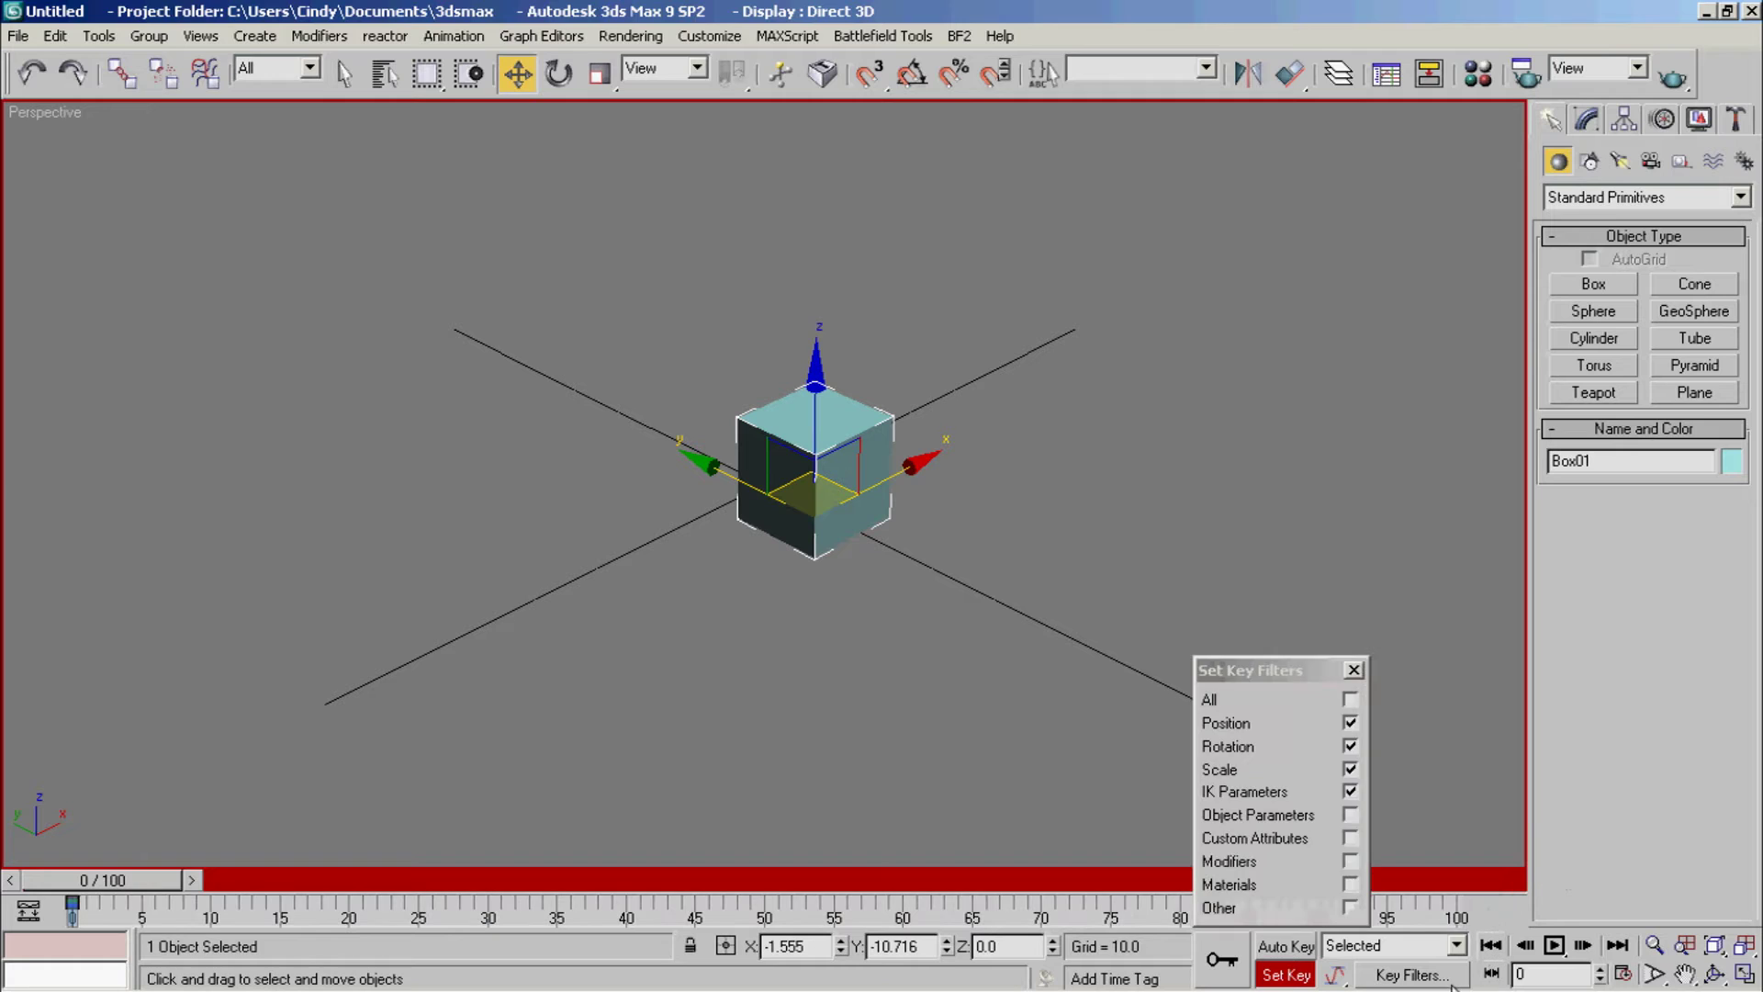
pyautogui.click(1350, 701)
pyautogui.click(1354, 670)
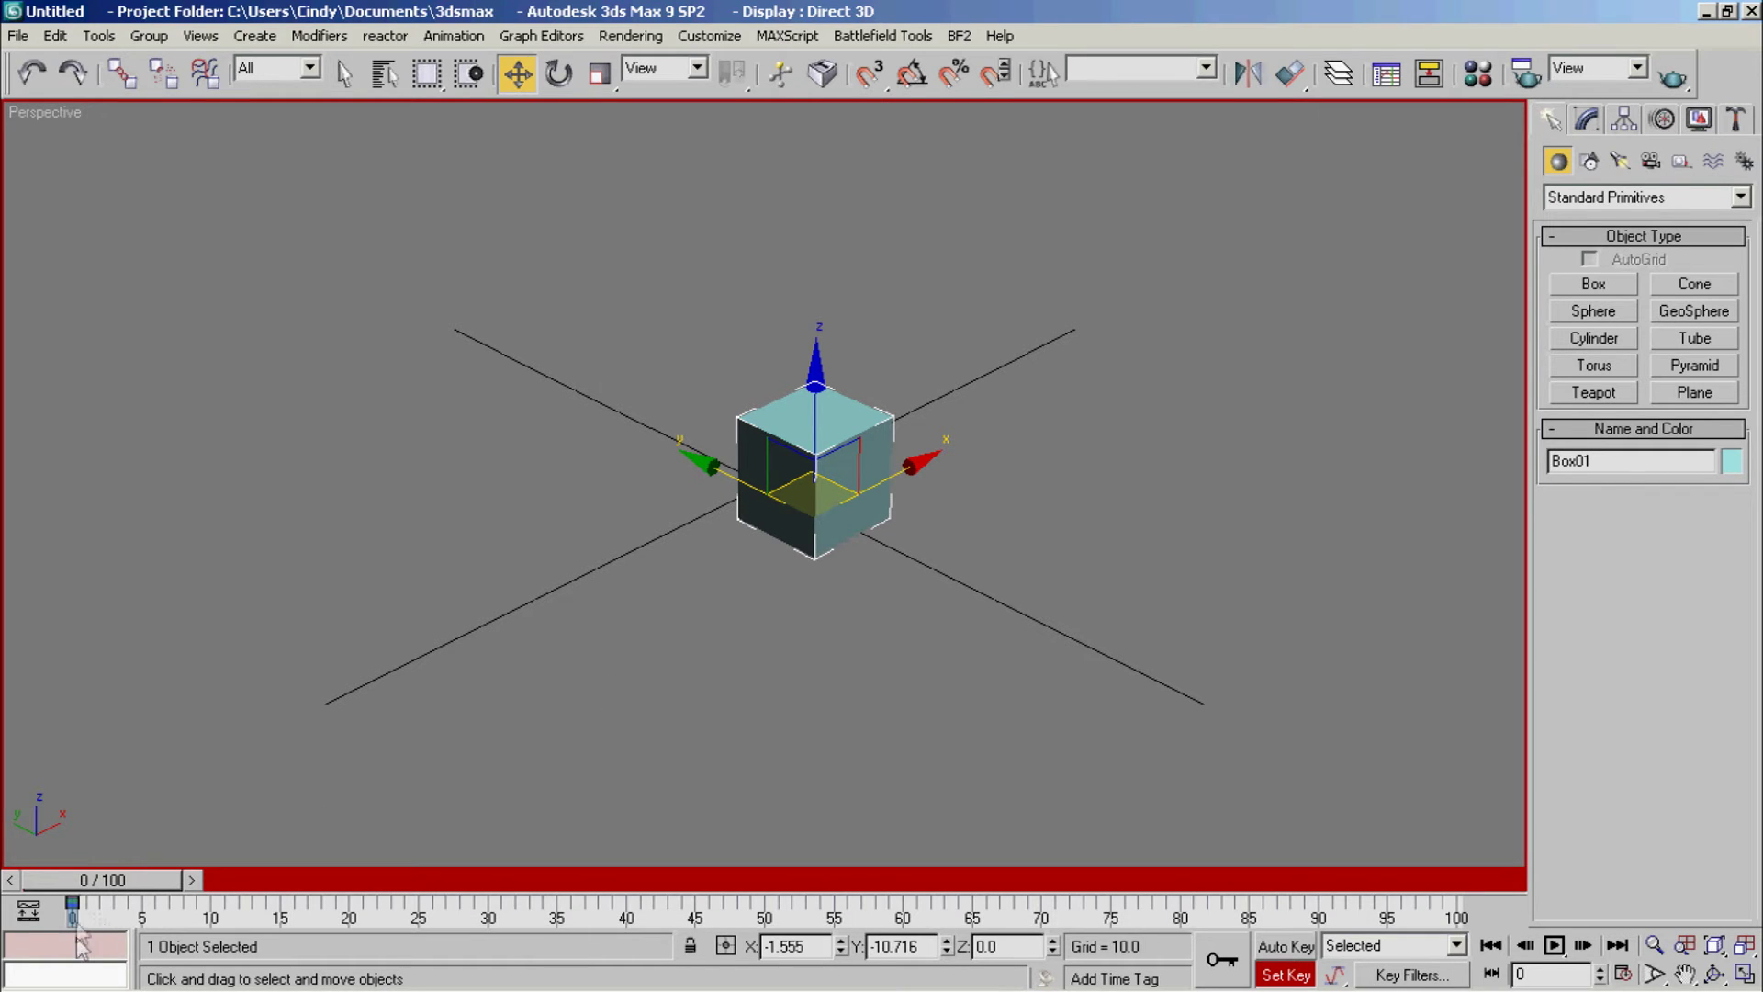
# Step: Scrub the timeline to frame 11 and back to frame 0 to check the box's key
pyautogui.moveTo(91, 883); pyautogui.dragTo(236, 885)
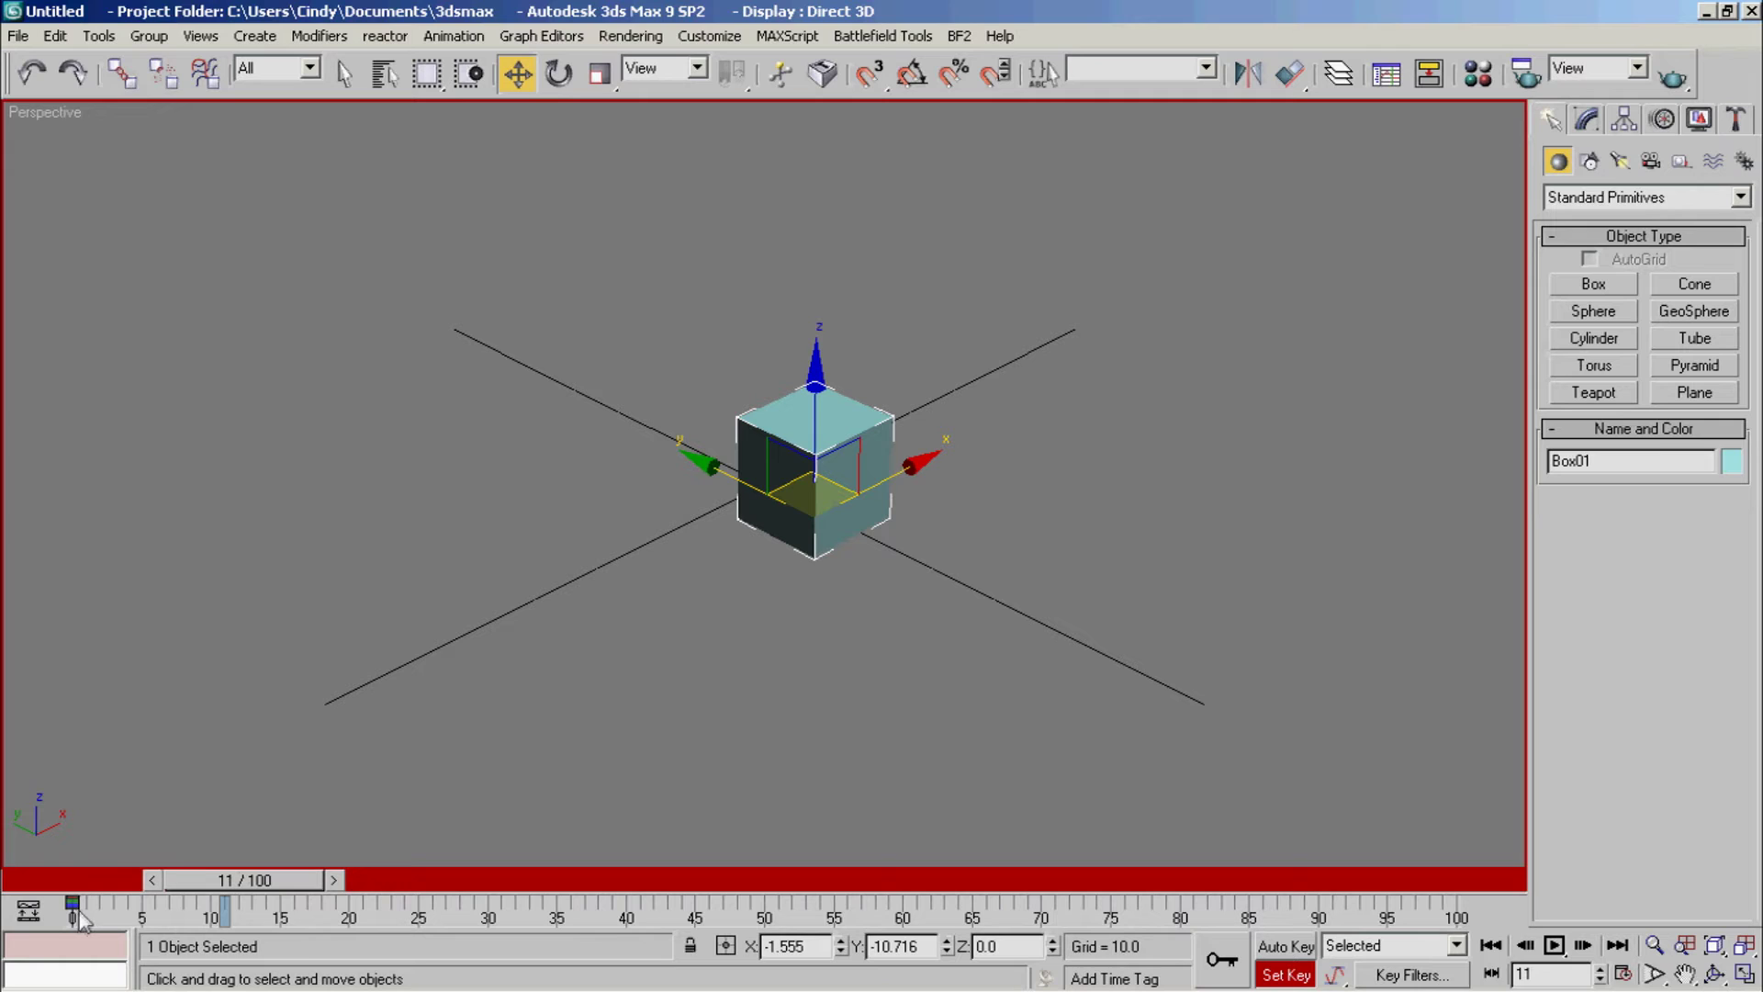
pyautogui.moveTo(189, 881); pyautogui.dragTo(74, 885)
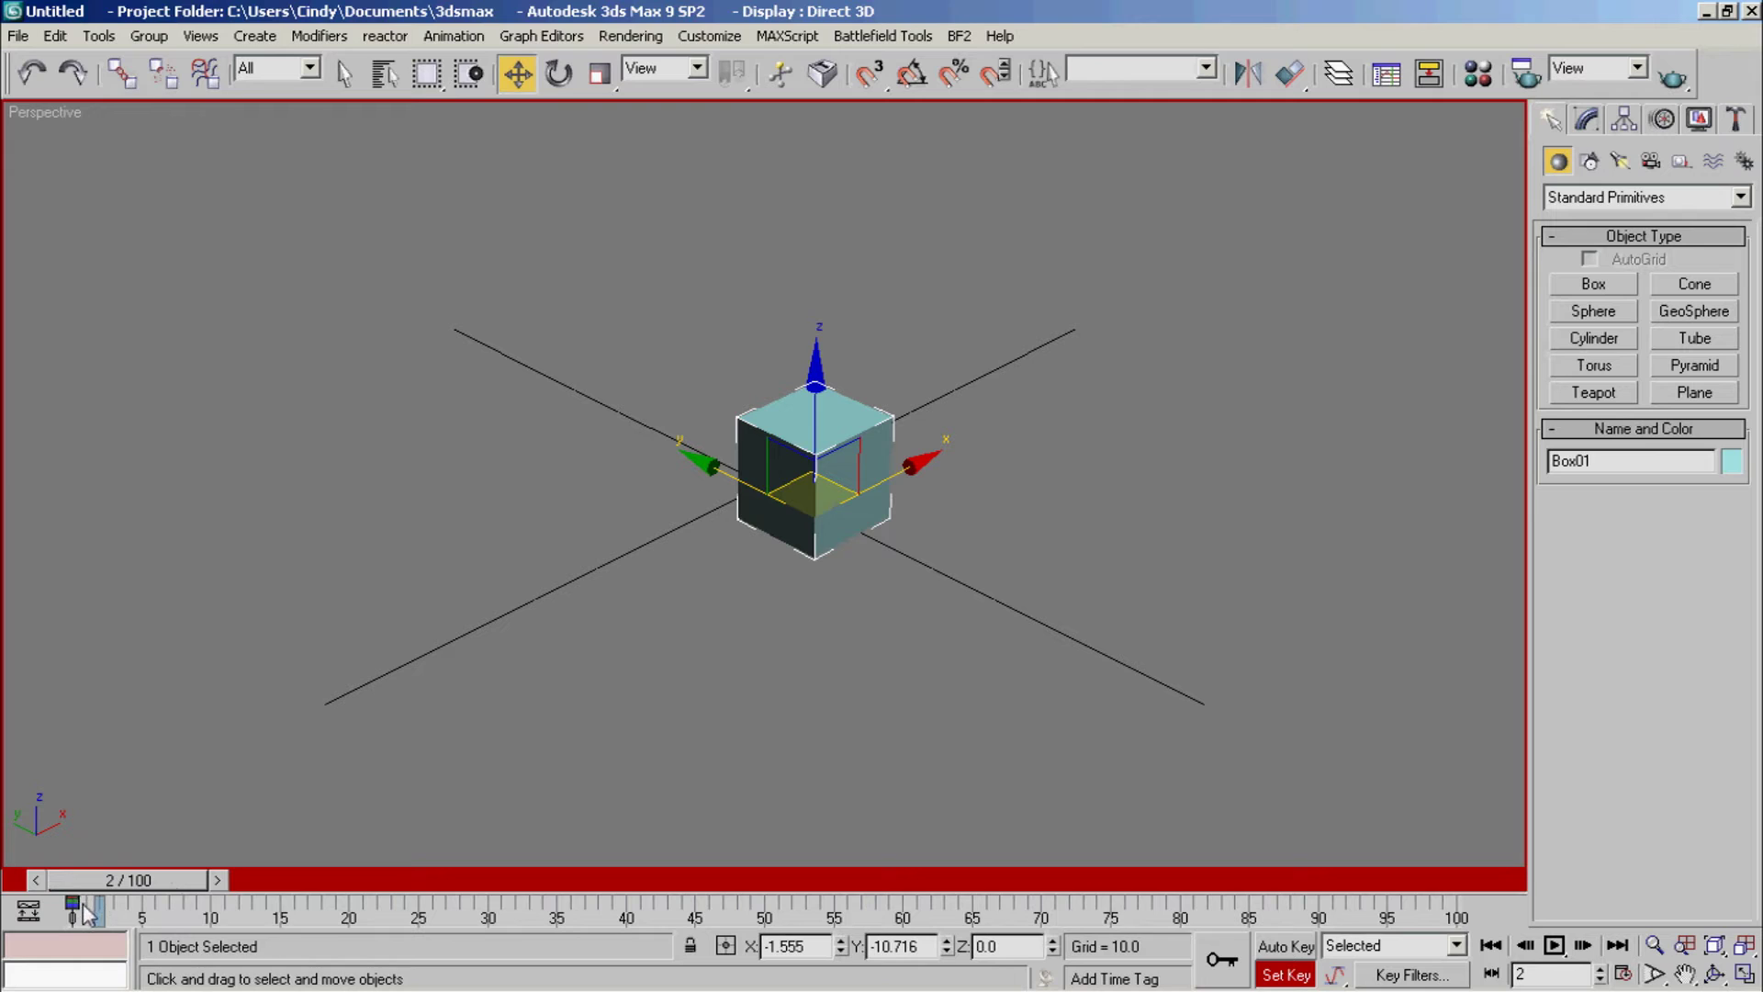
pyautogui.moveTo(133, 881); pyautogui.dragTo(107, 881)
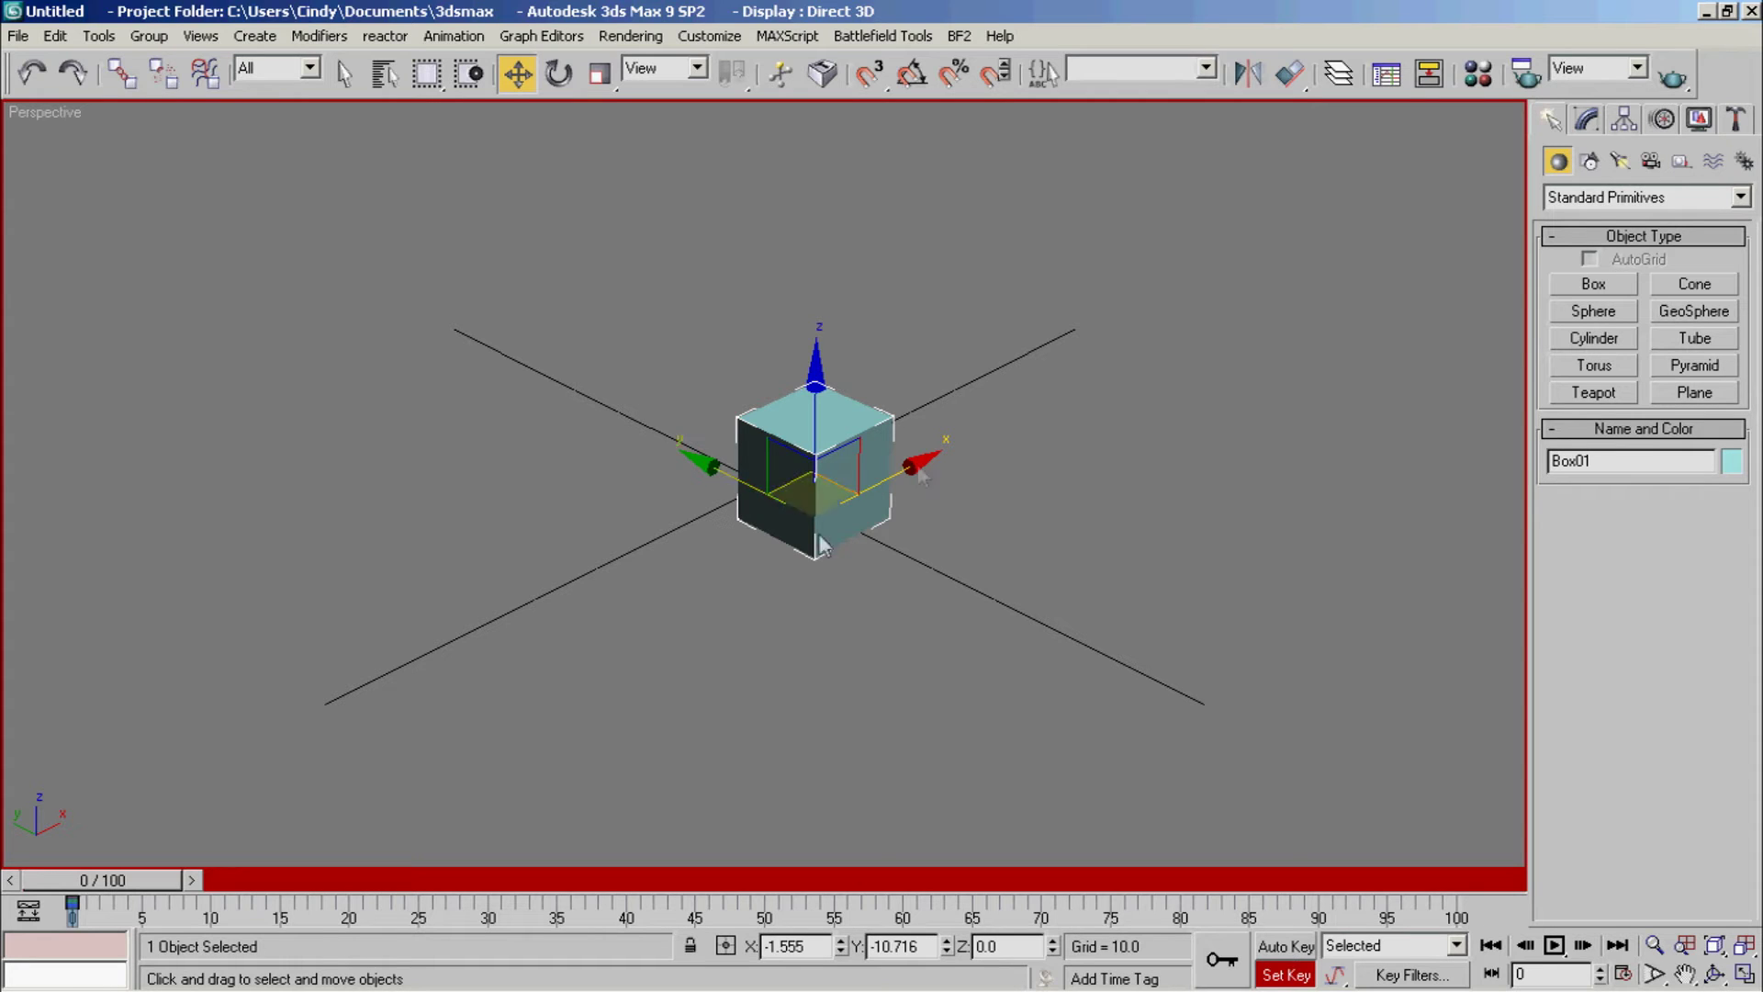
# Step: Move the box along X to about 55.3 at frame 20, key it there, and scrub back to frame 0
pyautogui.moveTo(119, 883); pyautogui.dragTo(396, 879)
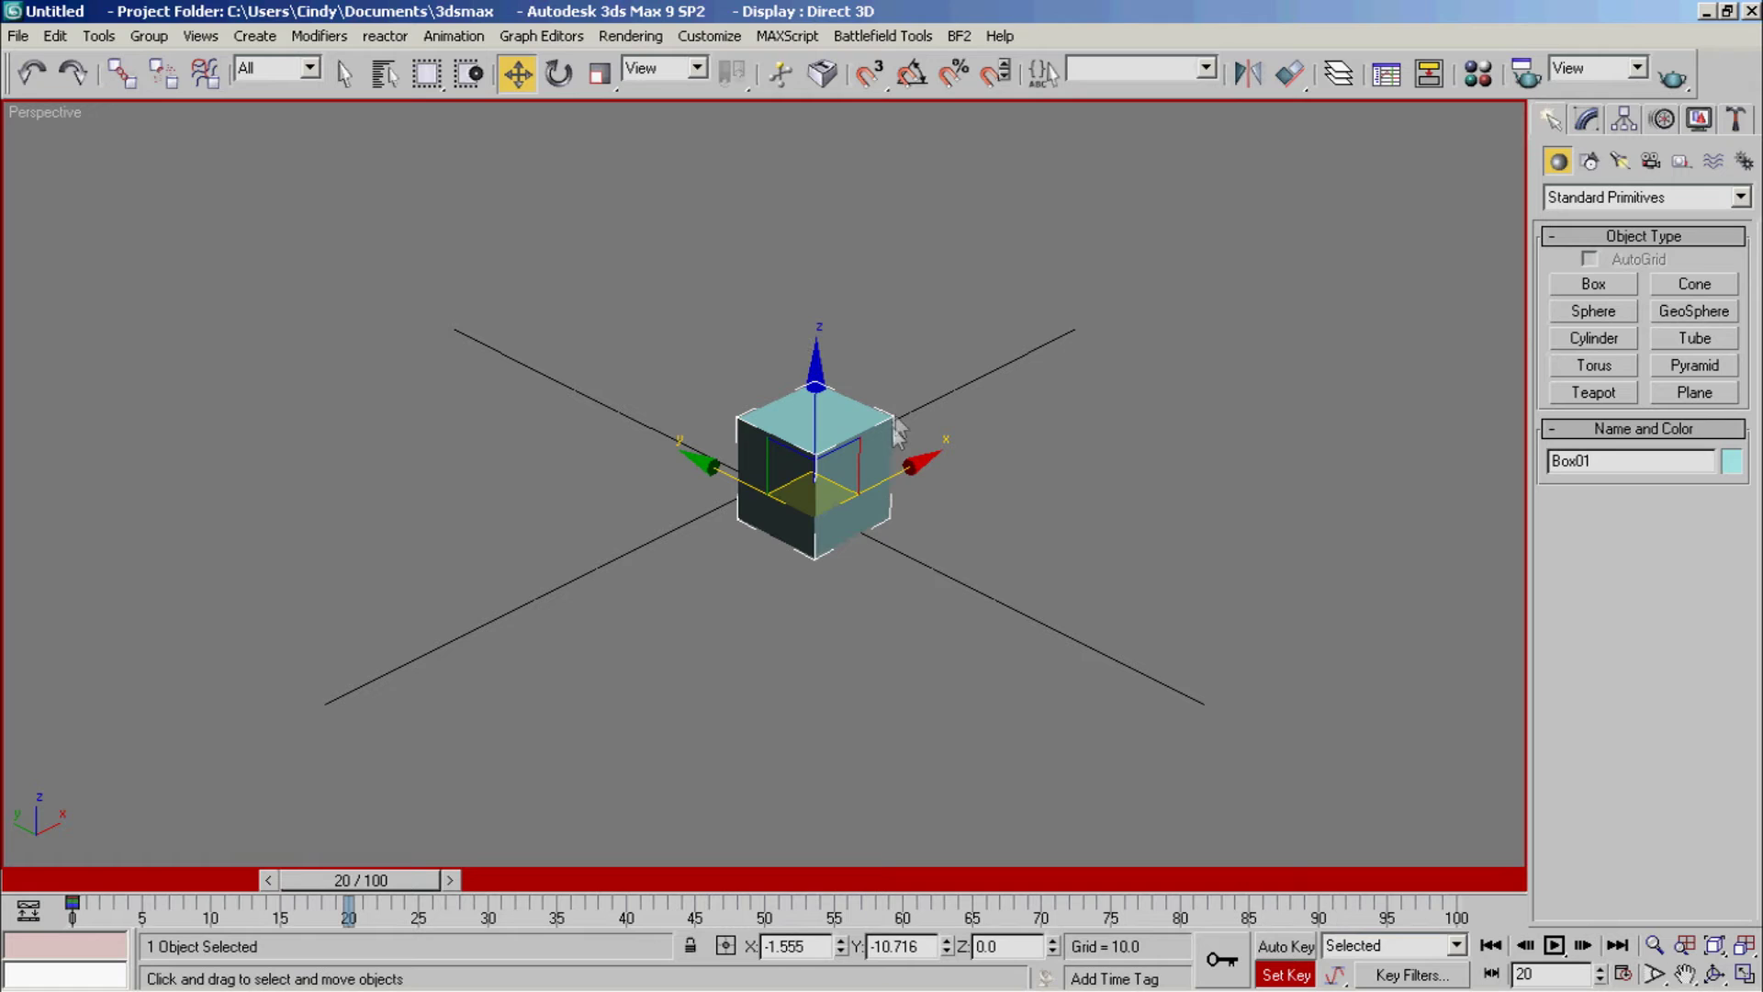
pyautogui.moveTo(904, 464); pyautogui.dragTo(1156, 349)
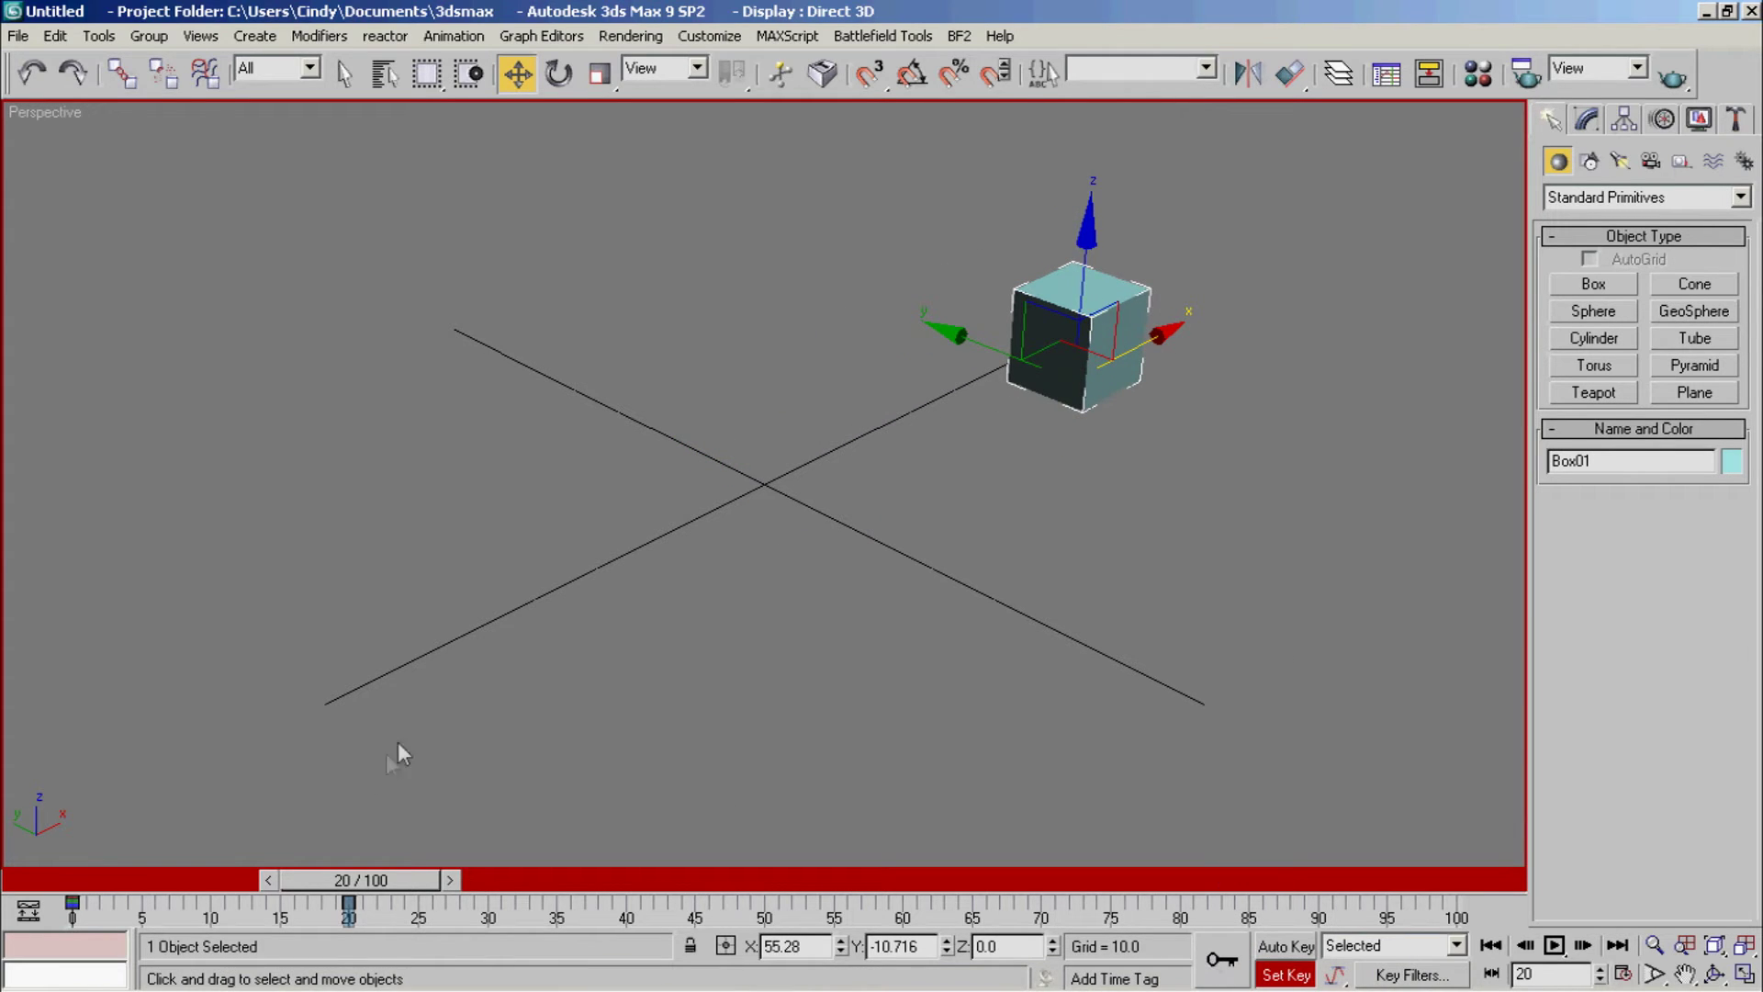
pyautogui.moveTo(370, 872); pyautogui.dragTo(83, 882)
# Step: Select the animated box and delete it from the scene
pyautogui.press('w')
pyautogui.click(608, 719)
pyautogui.click(773, 482)
pyautogui.press('Delete')
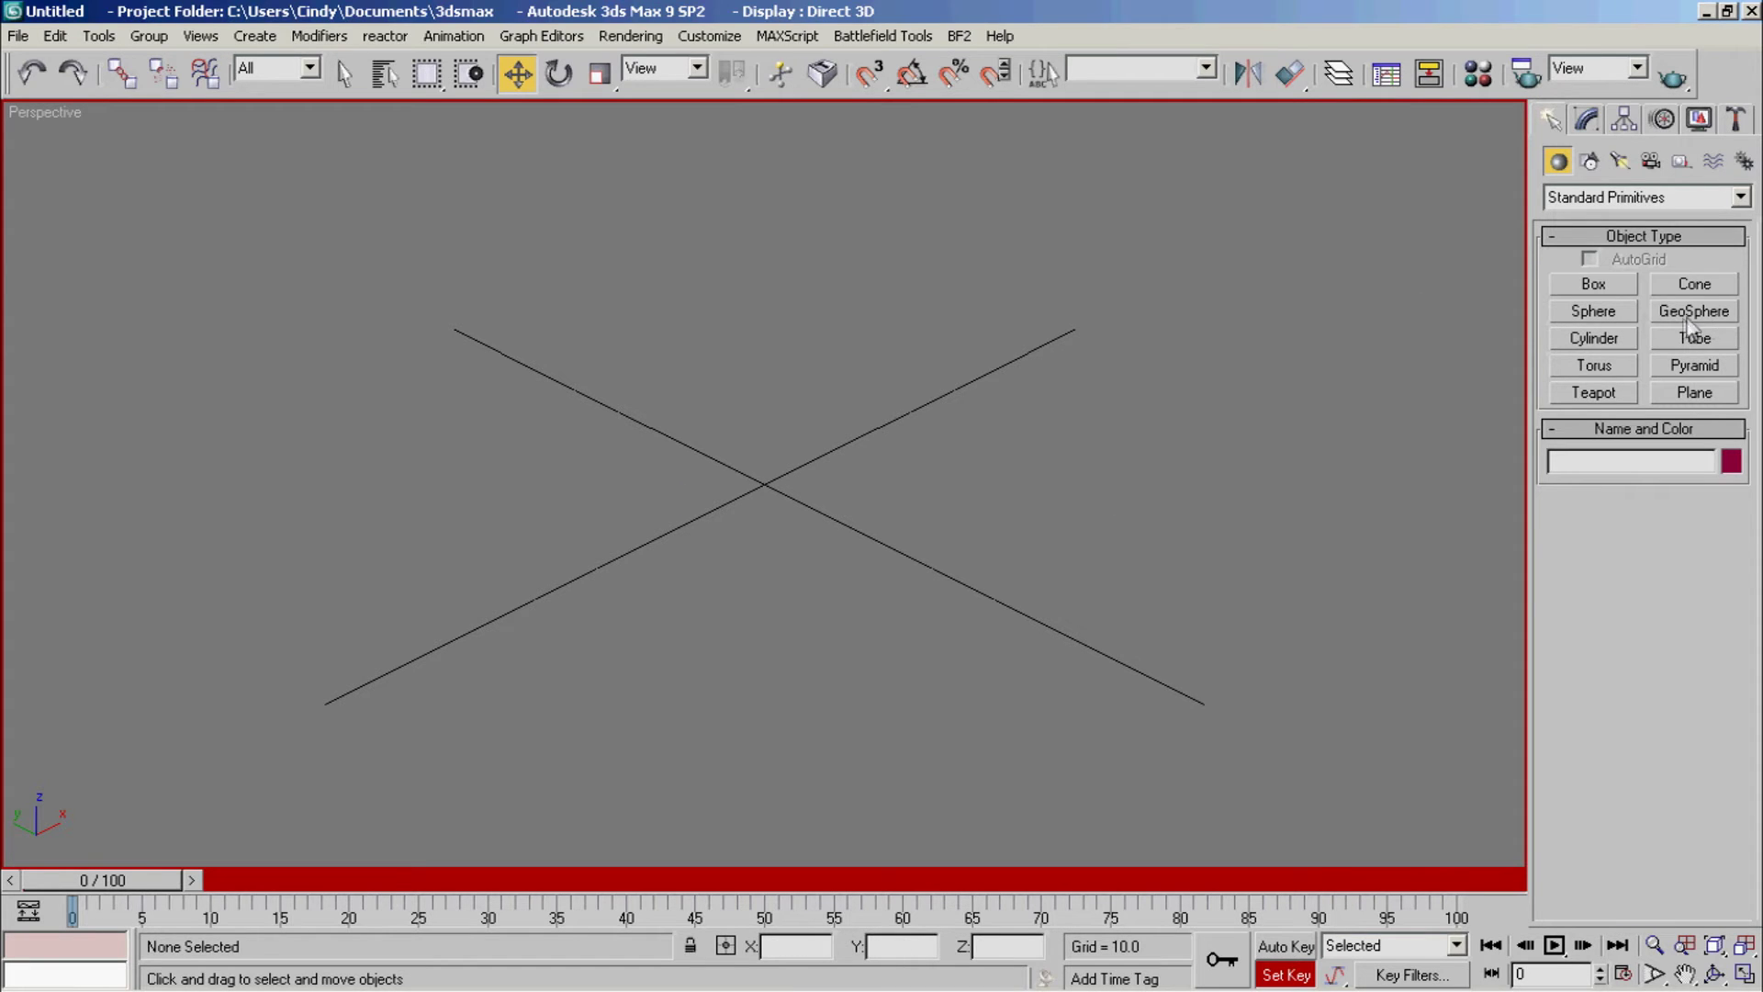
# Step: Create a box near the grid's centre, about 30.5 long, 31.8 wide and 22.3 high
pyautogui.click(1593, 283)
pyautogui.moveTo(715, 580); pyautogui.dragTo(753, 406)
pyautogui.click(698, 234)
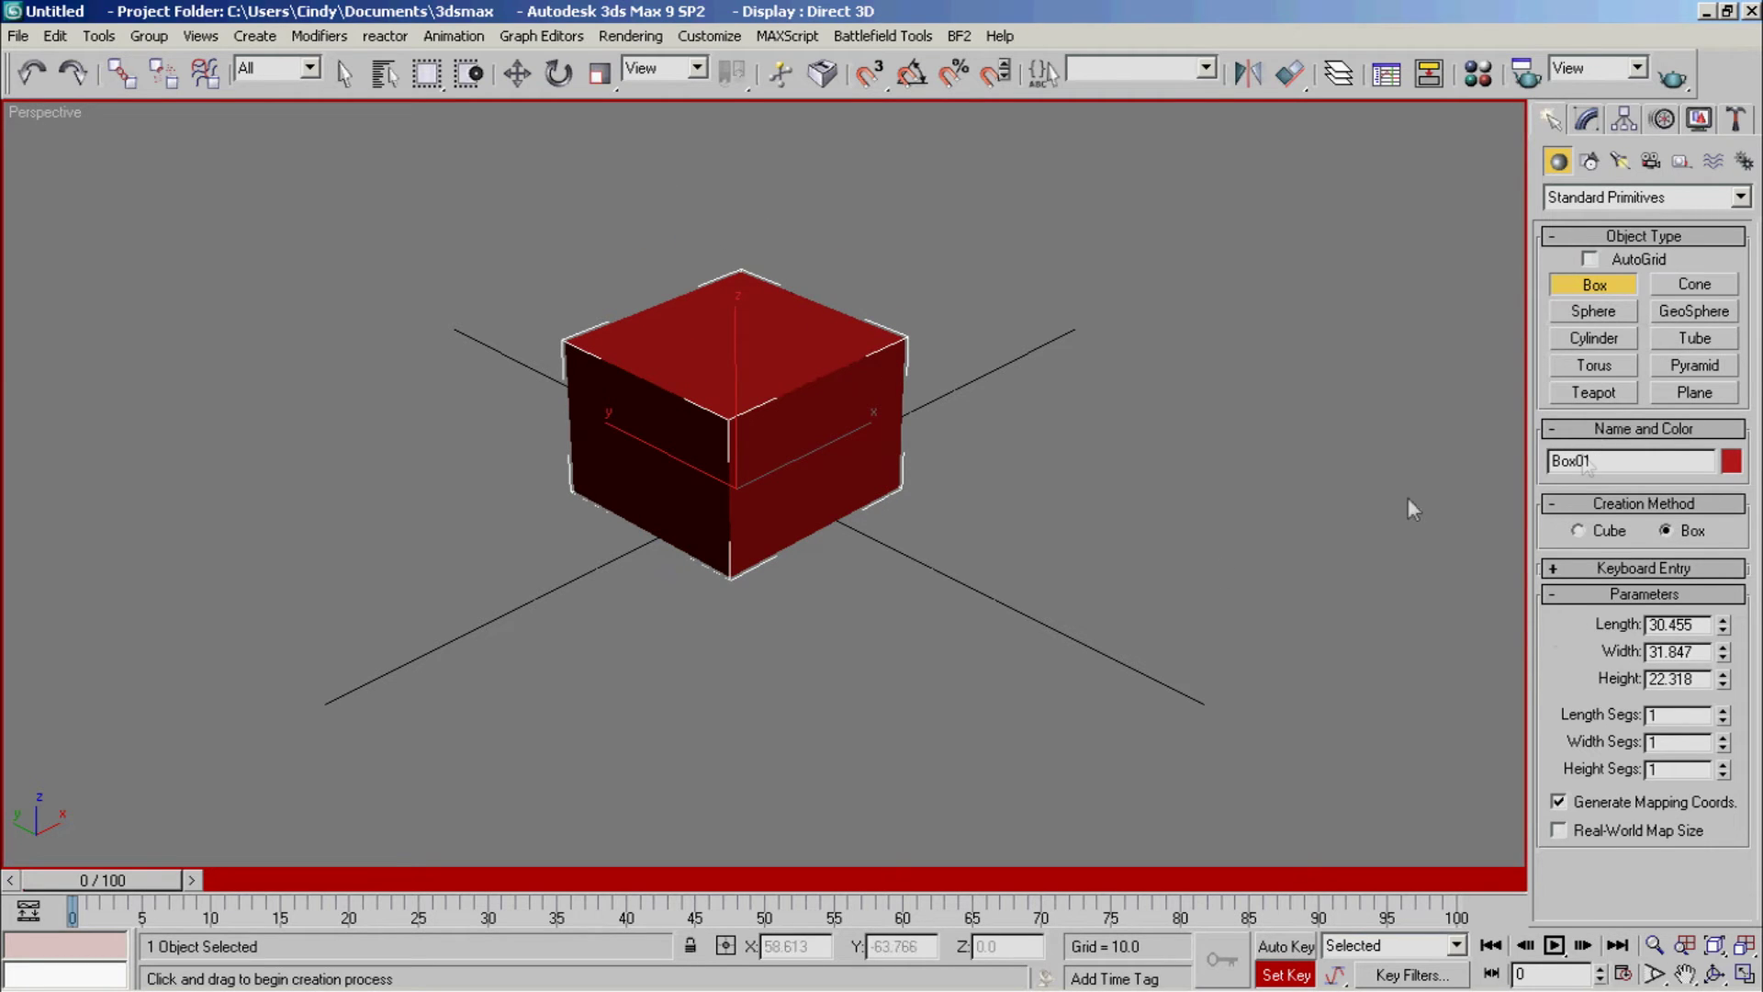
# Step: Draw a second box in front of the first, about 26.7 by 30 by 23.1, and undo it
pyautogui.moveTo(868, 732); pyautogui.dragTo(883, 527)
pyautogui.click(873, 330)
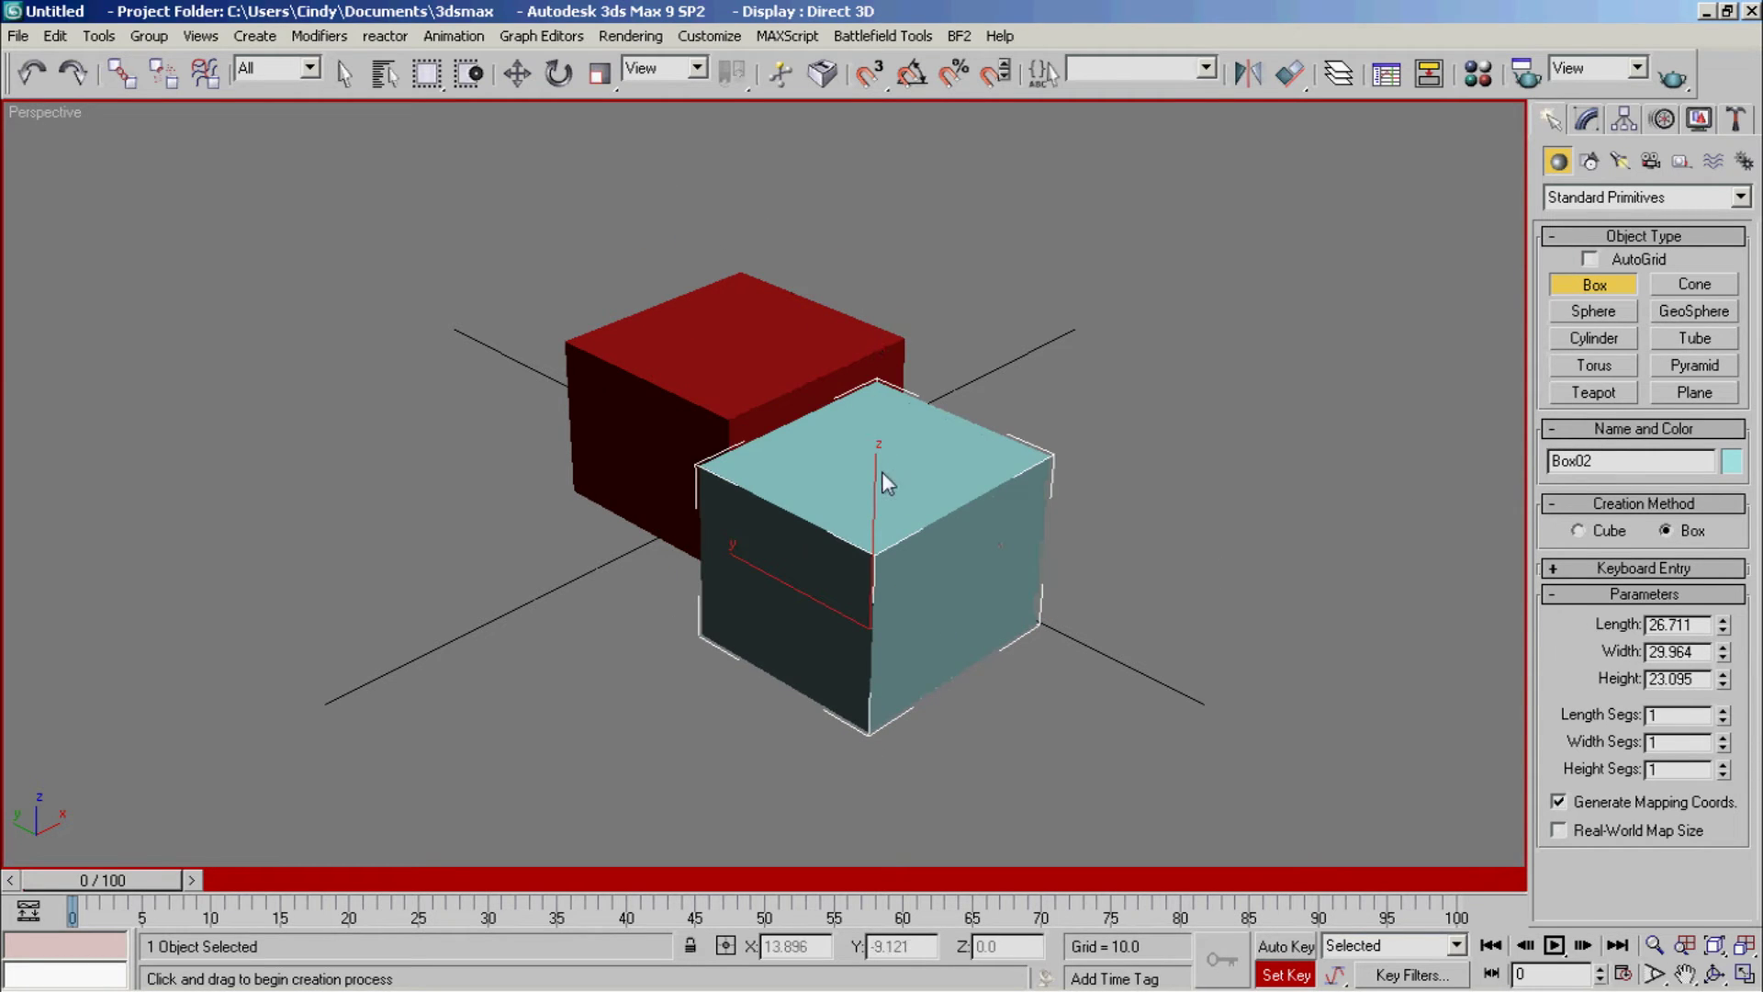
pyautogui.hotkey('ctrl', 'z')
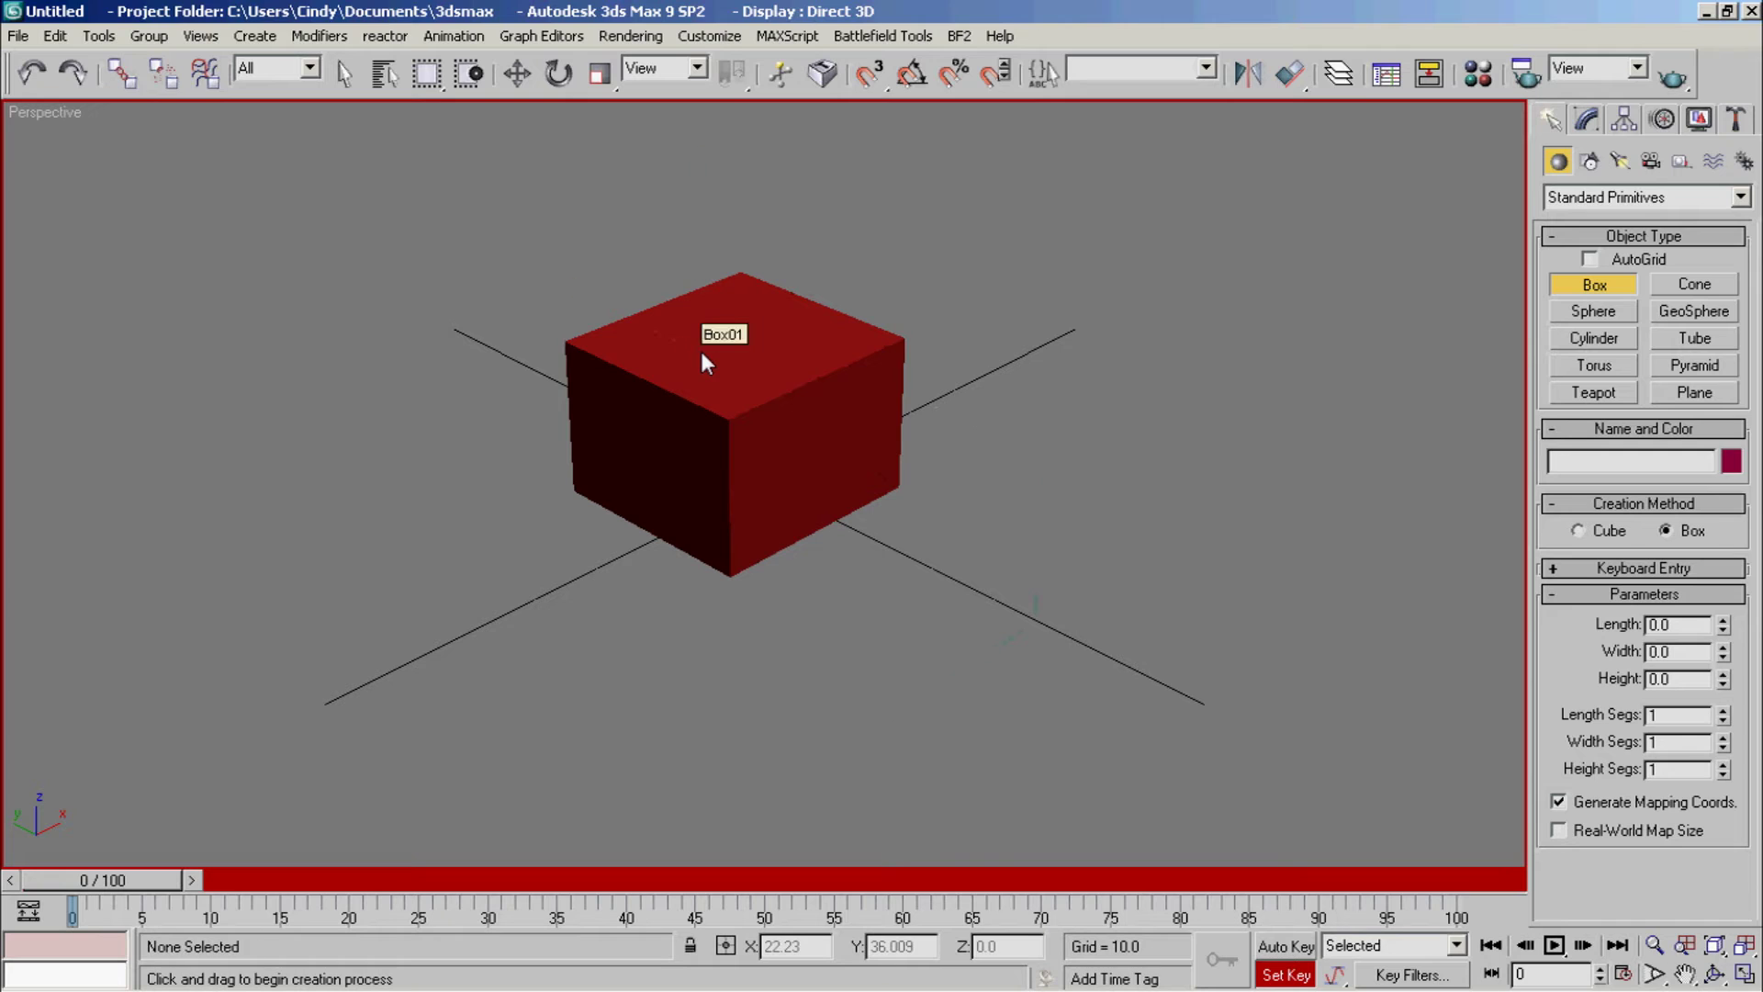
# Step: Select the remaining red box and delete it
pyautogui.click(519, 74)
pyautogui.click(835, 349)
pyautogui.press('Delete')
# Step: Create a box through Keyboard Entry at X 5, Y 5, Z 5 without giving it any dimensions
pyautogui.click(1593, 283)
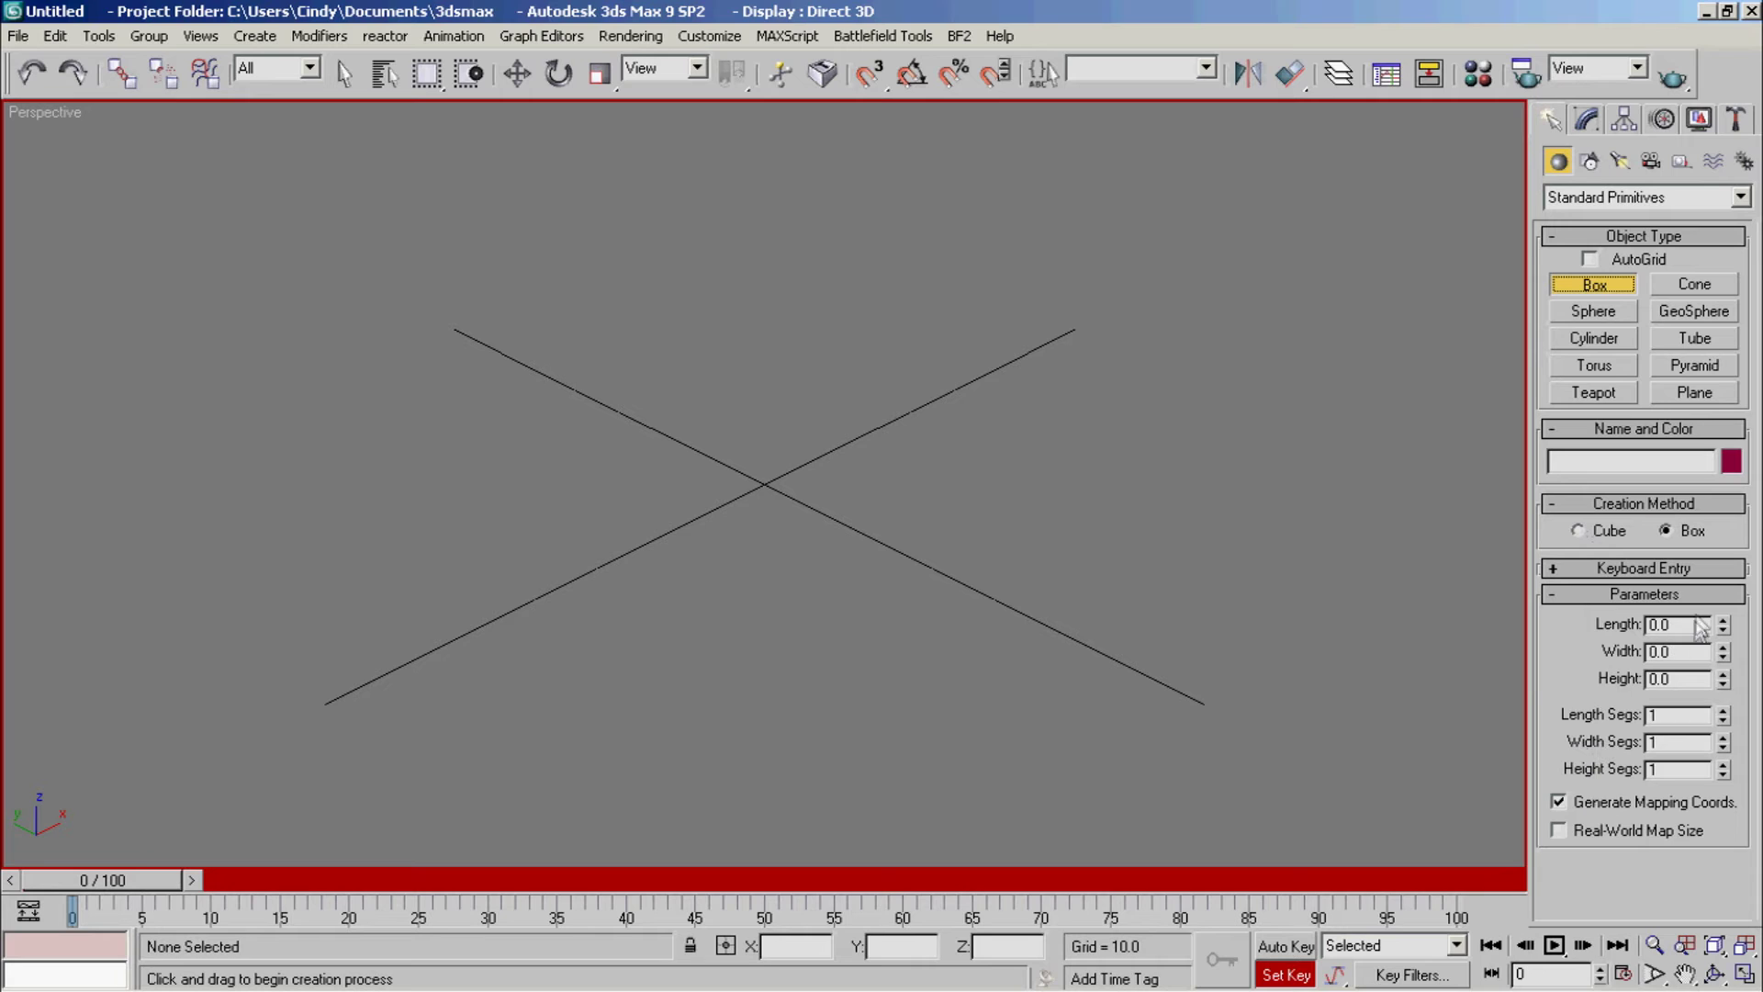
pyautogui.click(1636, 569)
pyautogui.click(1612, 569)
pyautogui.click(1639, 569)
pyautogui.write('5')
pyautogui.press('Tab')
pyautogui.write('5')
pyautogui.press('Tab')
pyautogui.write('5')
pyautogui.press('Return')
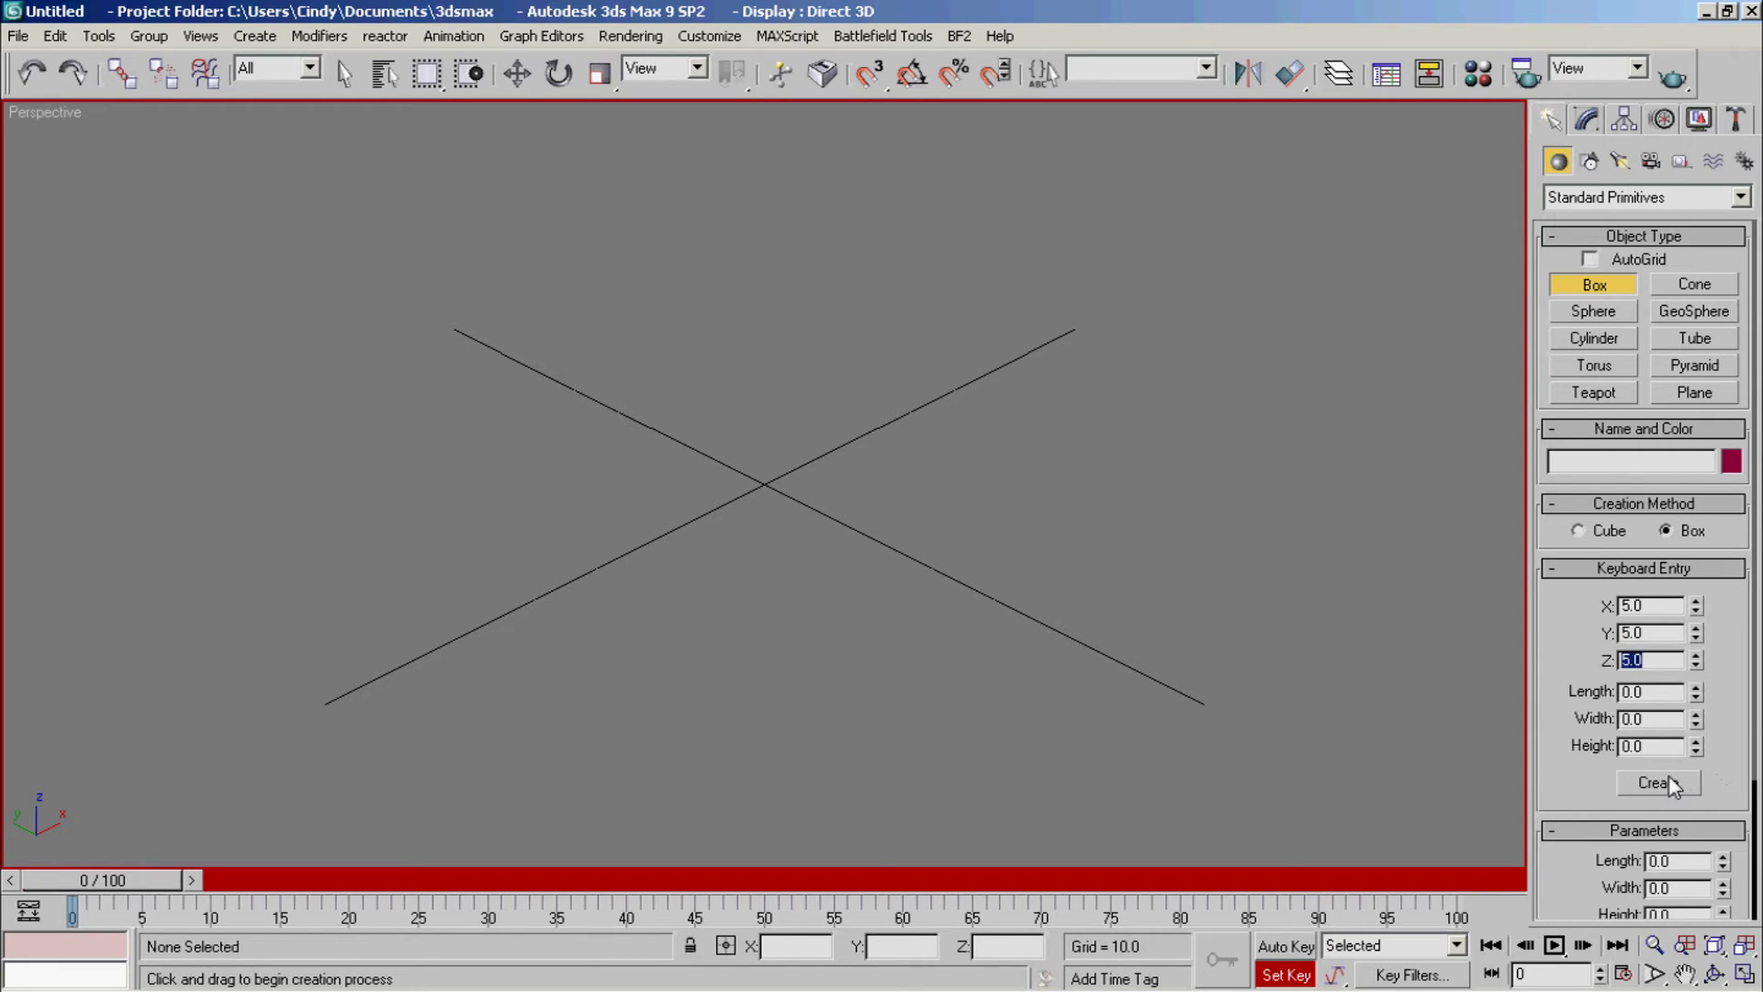
pyautogui.click(1669, 783)
pyautogui.press('Tab')
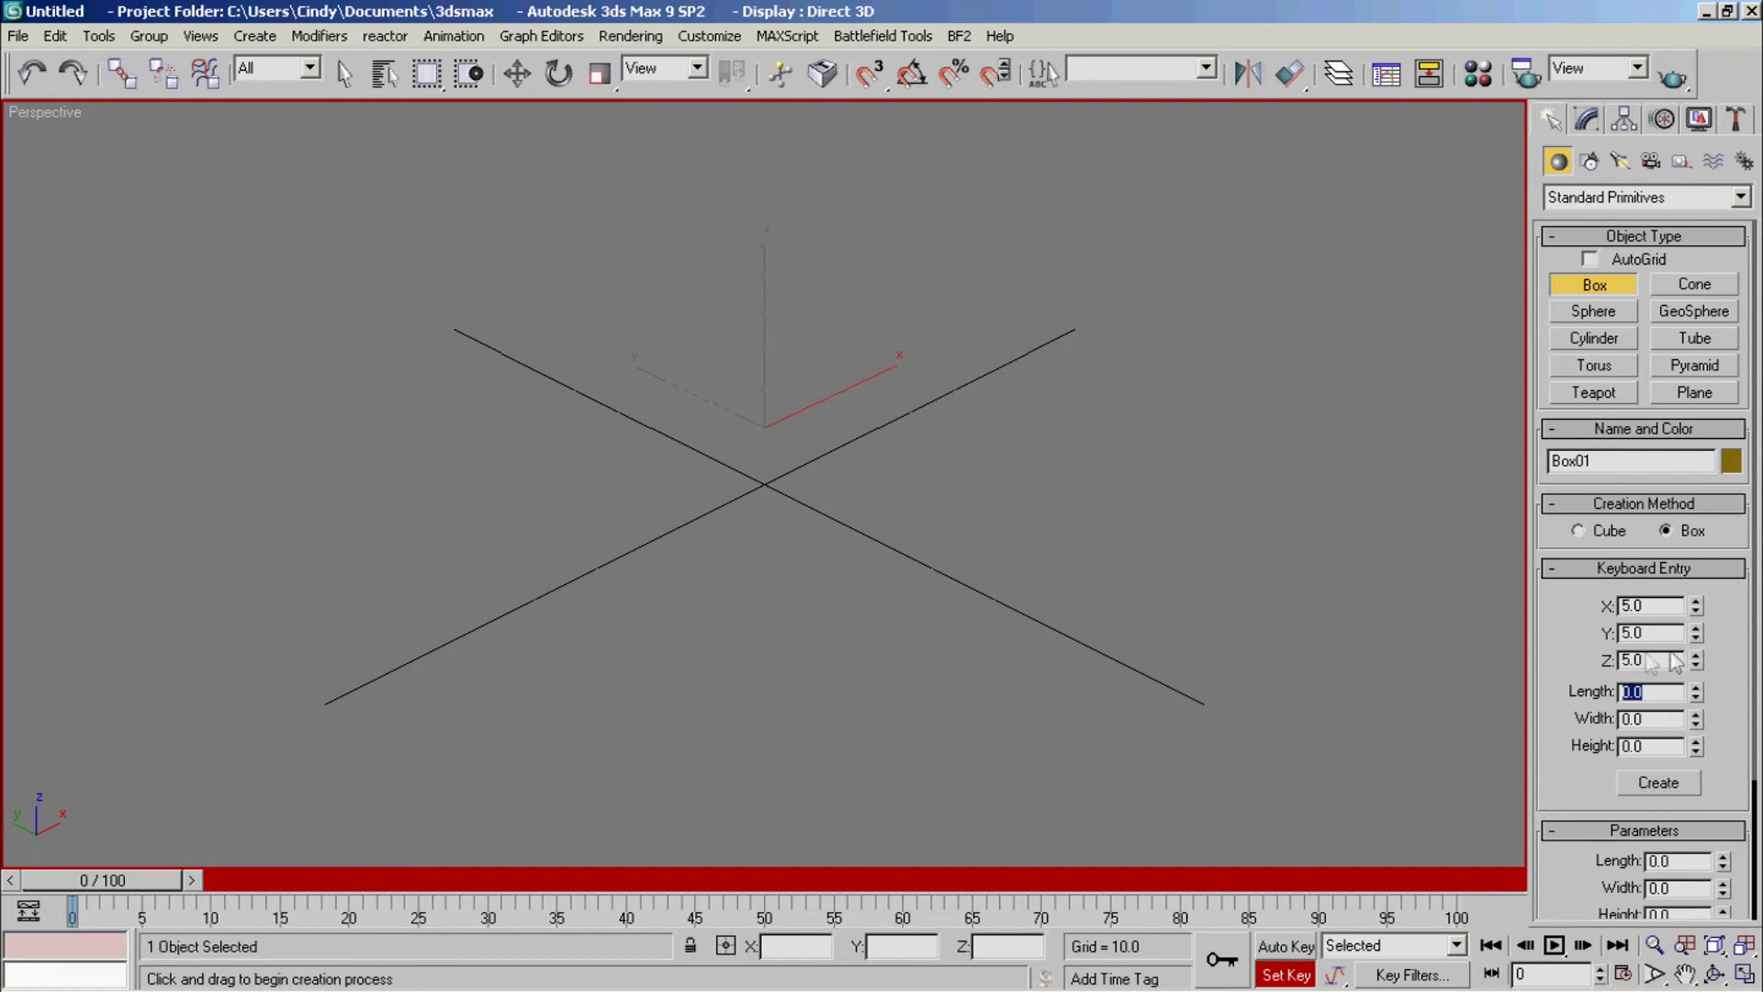
# Step: Set the Keyboard Entry position for the box to X 0, Y 0, Z 0
pyautogui.doubleClick(1643, 605)
pyautogui.write('0')
pyautogui.press('Tab')
pyautogui.write('0')
pyautogui.press('Tab')
pyautogui.write('0')
pyautogui.press('Return')
pyautogui.doubleClick(1673, 614)
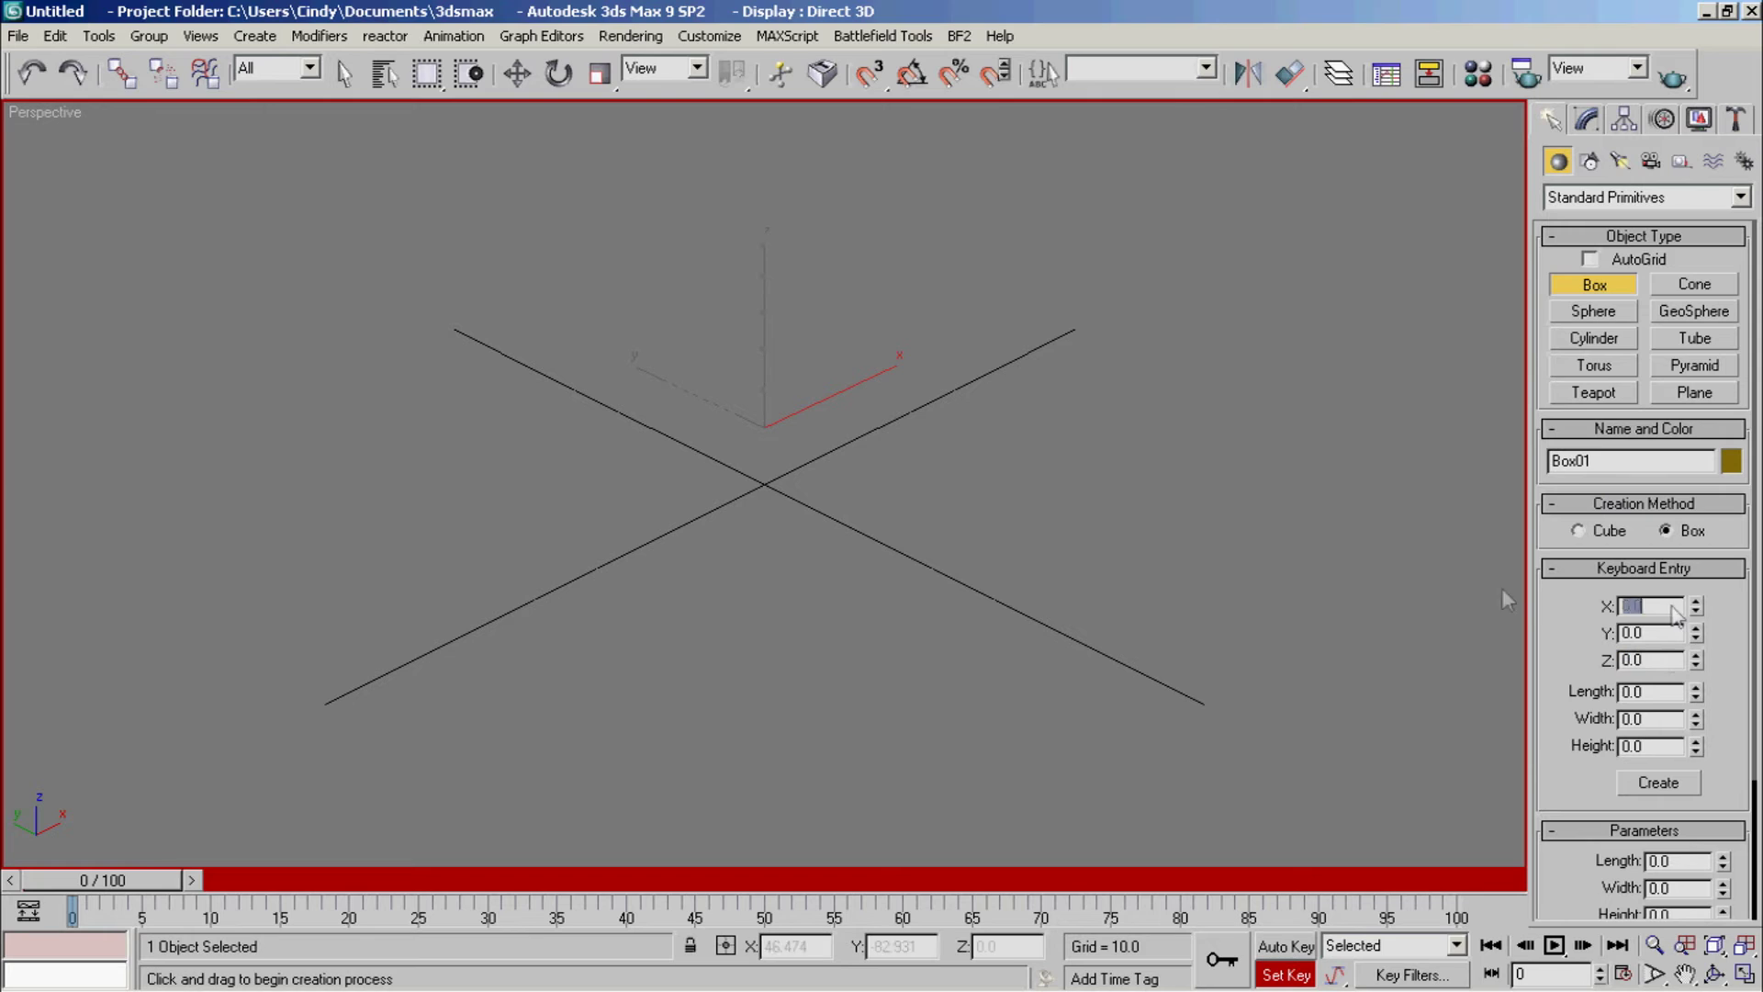
# Step: Create a box at the origin through Keyboard Entry with length, width and height of 5
pyautogui.doubleClick(1633, 692)
pyautogui.write('5')
pyautogui.press('Tab')
pyautogui.write('5')
pyautogui.press('Tab')
pyautogui.write('5')
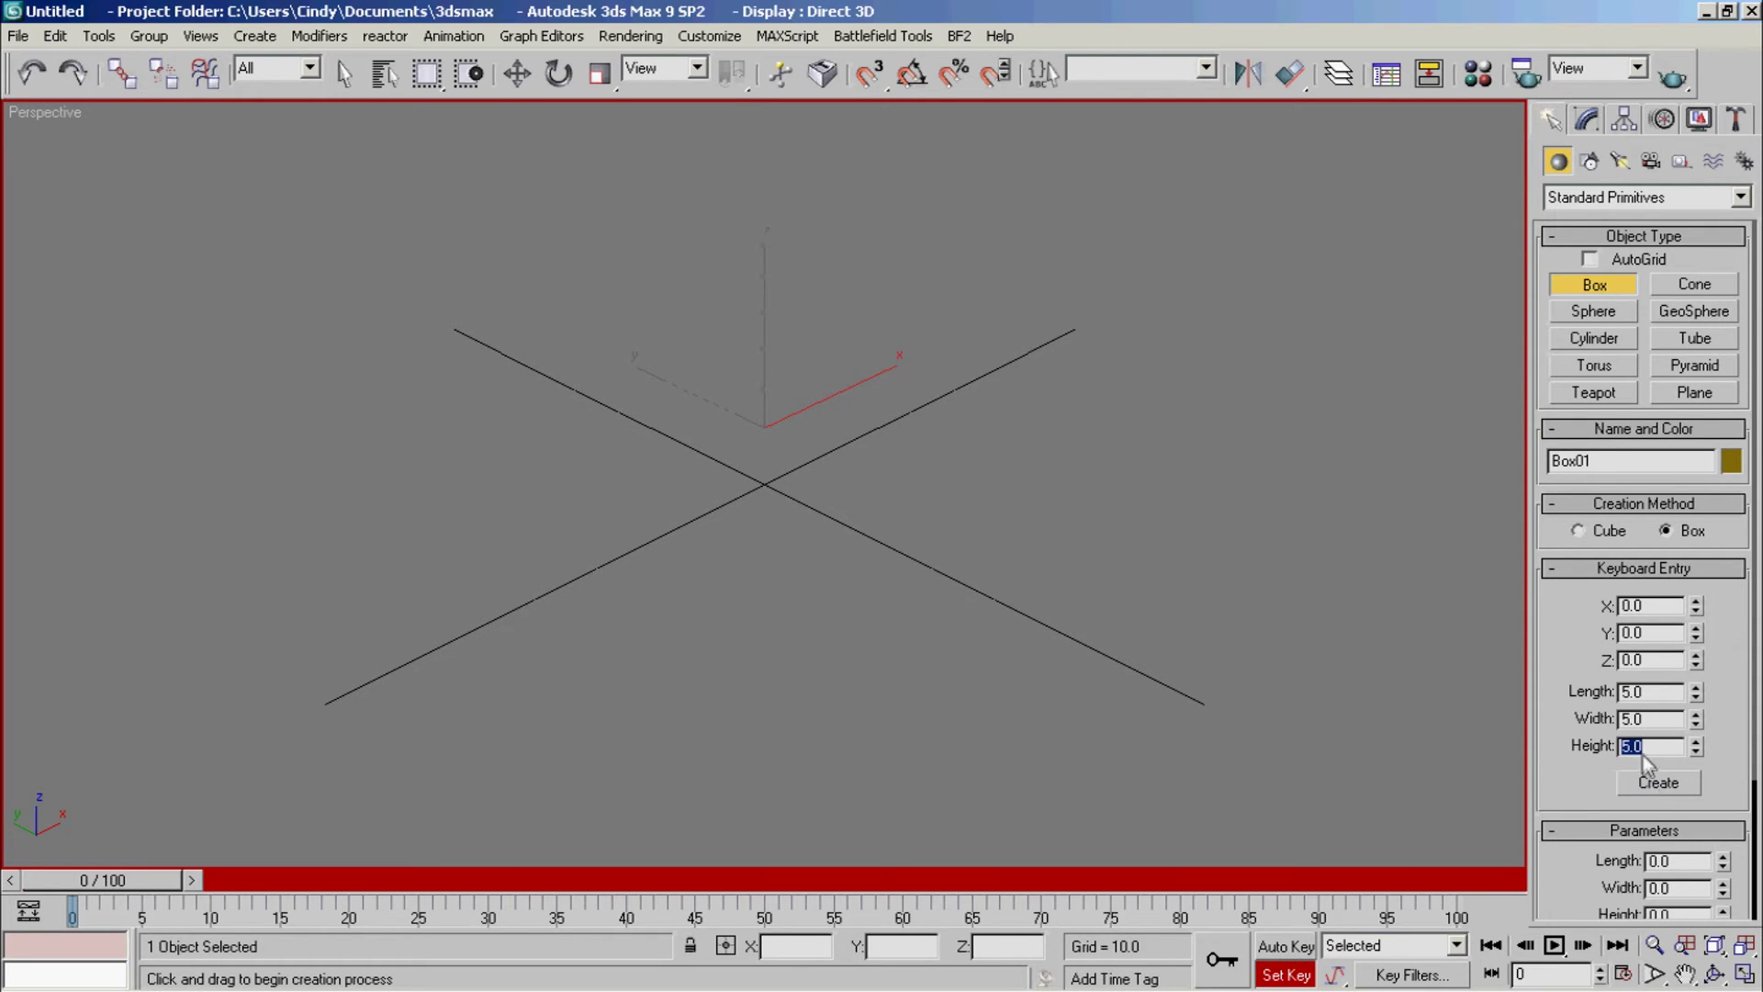
pyautogui.click(1649, 790)
pyautogui.scroll(10, 947, 525)
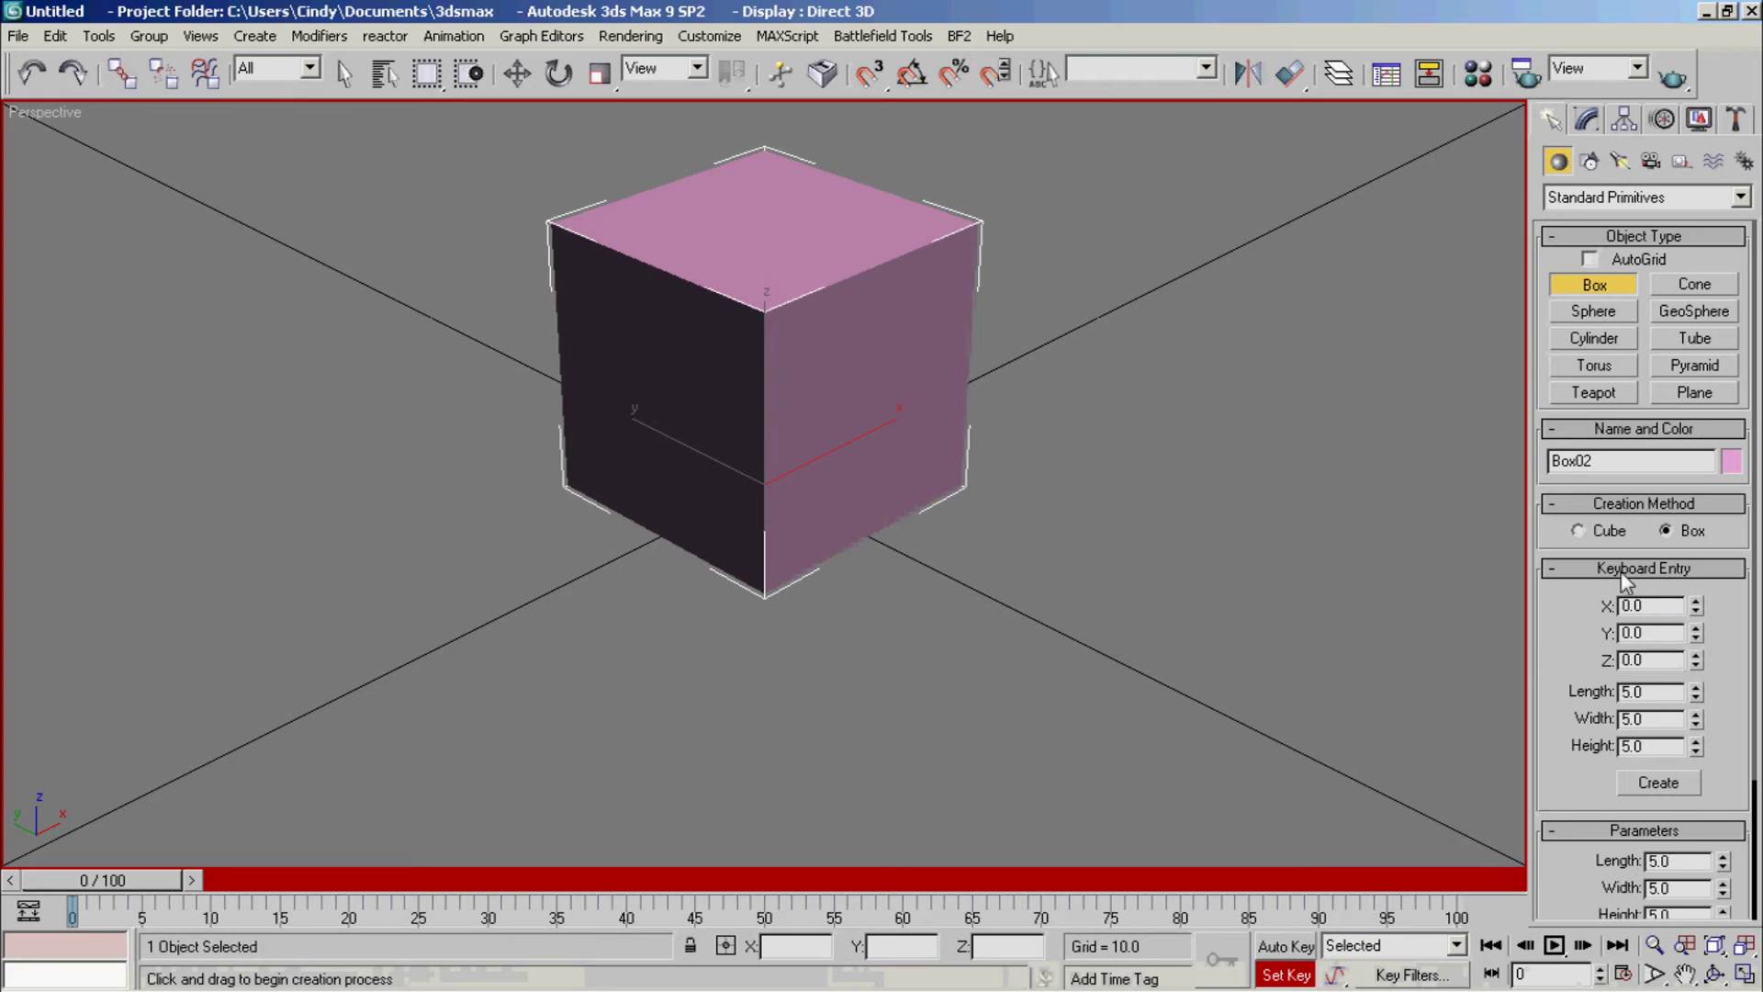
# Step: Delete the keyboard-entered box and draw a new one at the grid's centre with the Cube creation method
pyautogui.press('Delete')
pyautogui.click(1577, 531)
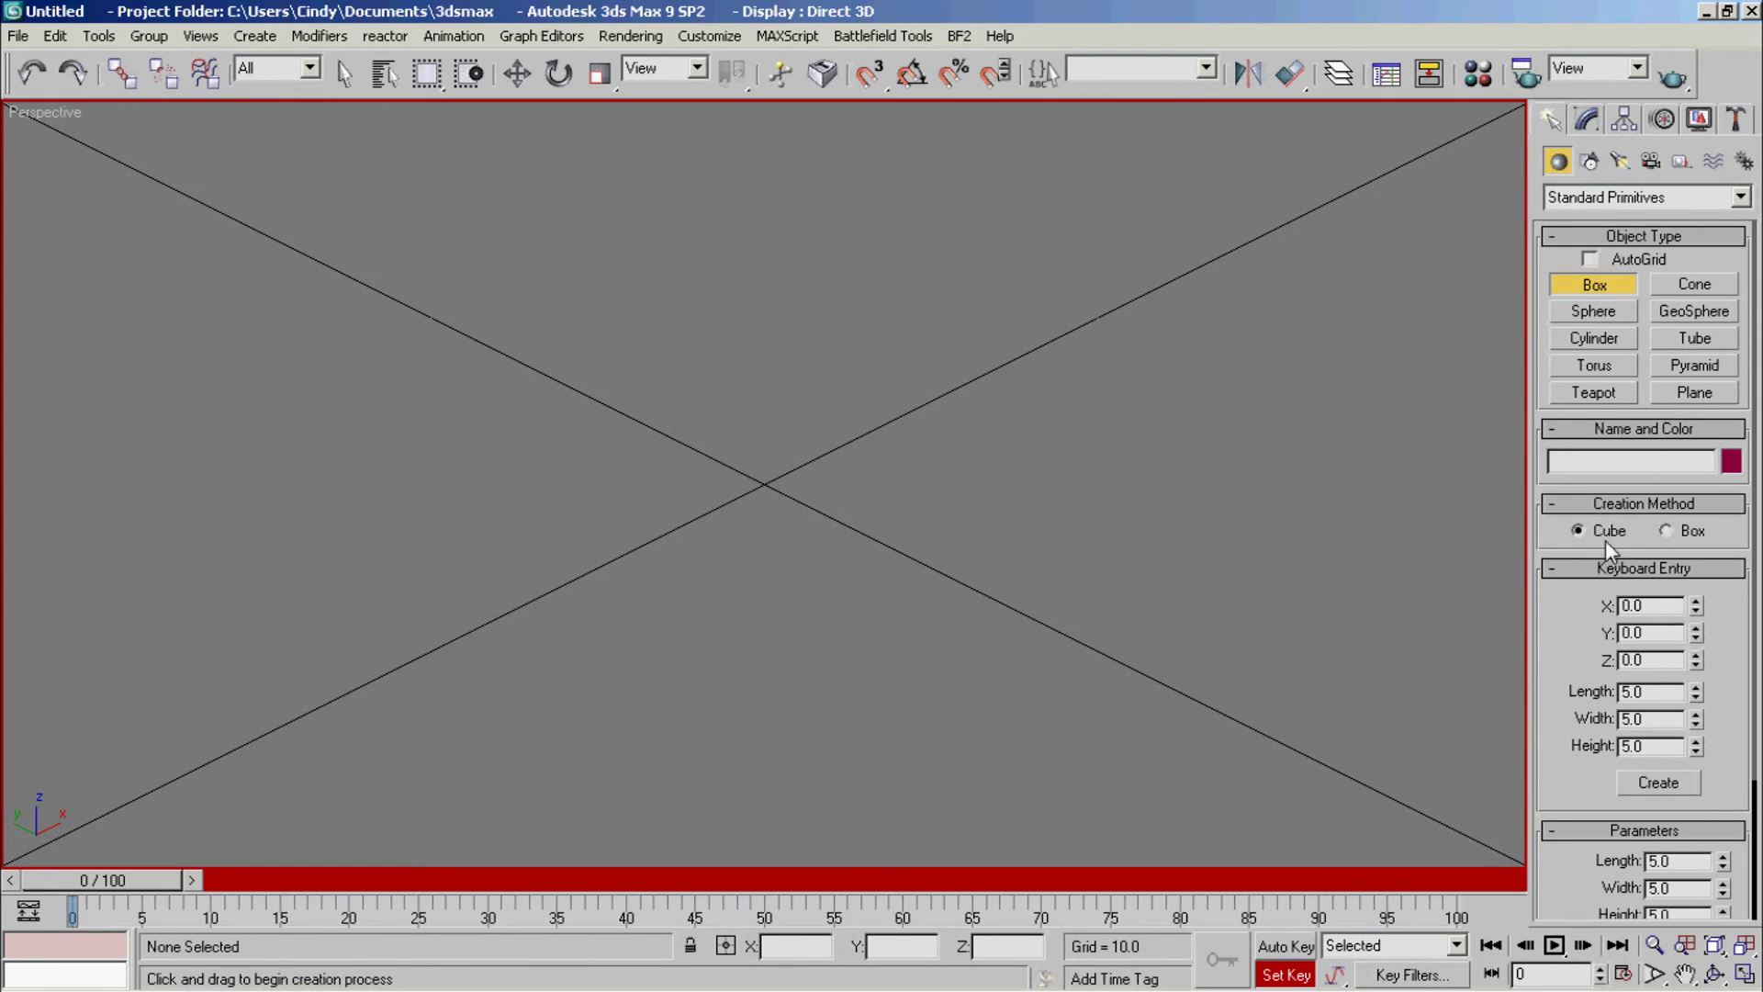
pyautogui.moveTo(719, 532); pyautogui.dragTo(768, 463)
# Step: Delete the cube and create a pointed cone at the grid's centre, about 2.7 in base radius and 4.5 high
pyautogui.press('Delete')
pyautogui.click(1695, 283)
pyautogui.moveTo(748, 501); pyautogui.dragTo(779, 432)
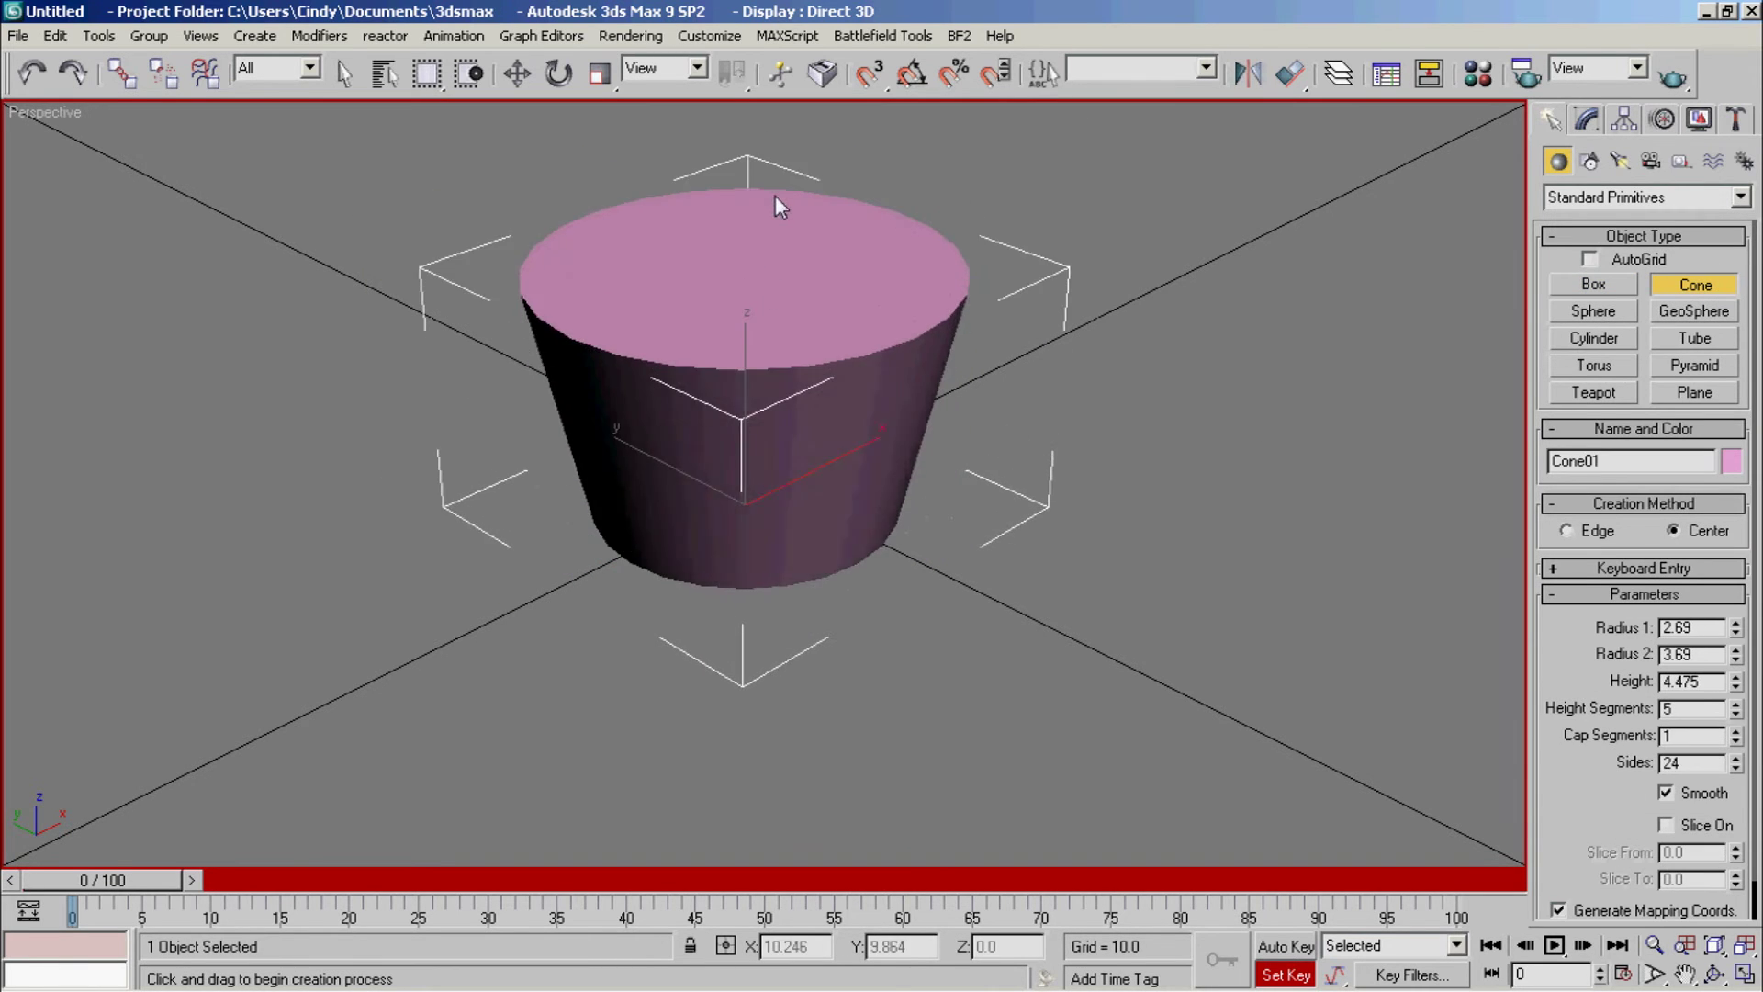
pyautogui.click(795, 358)
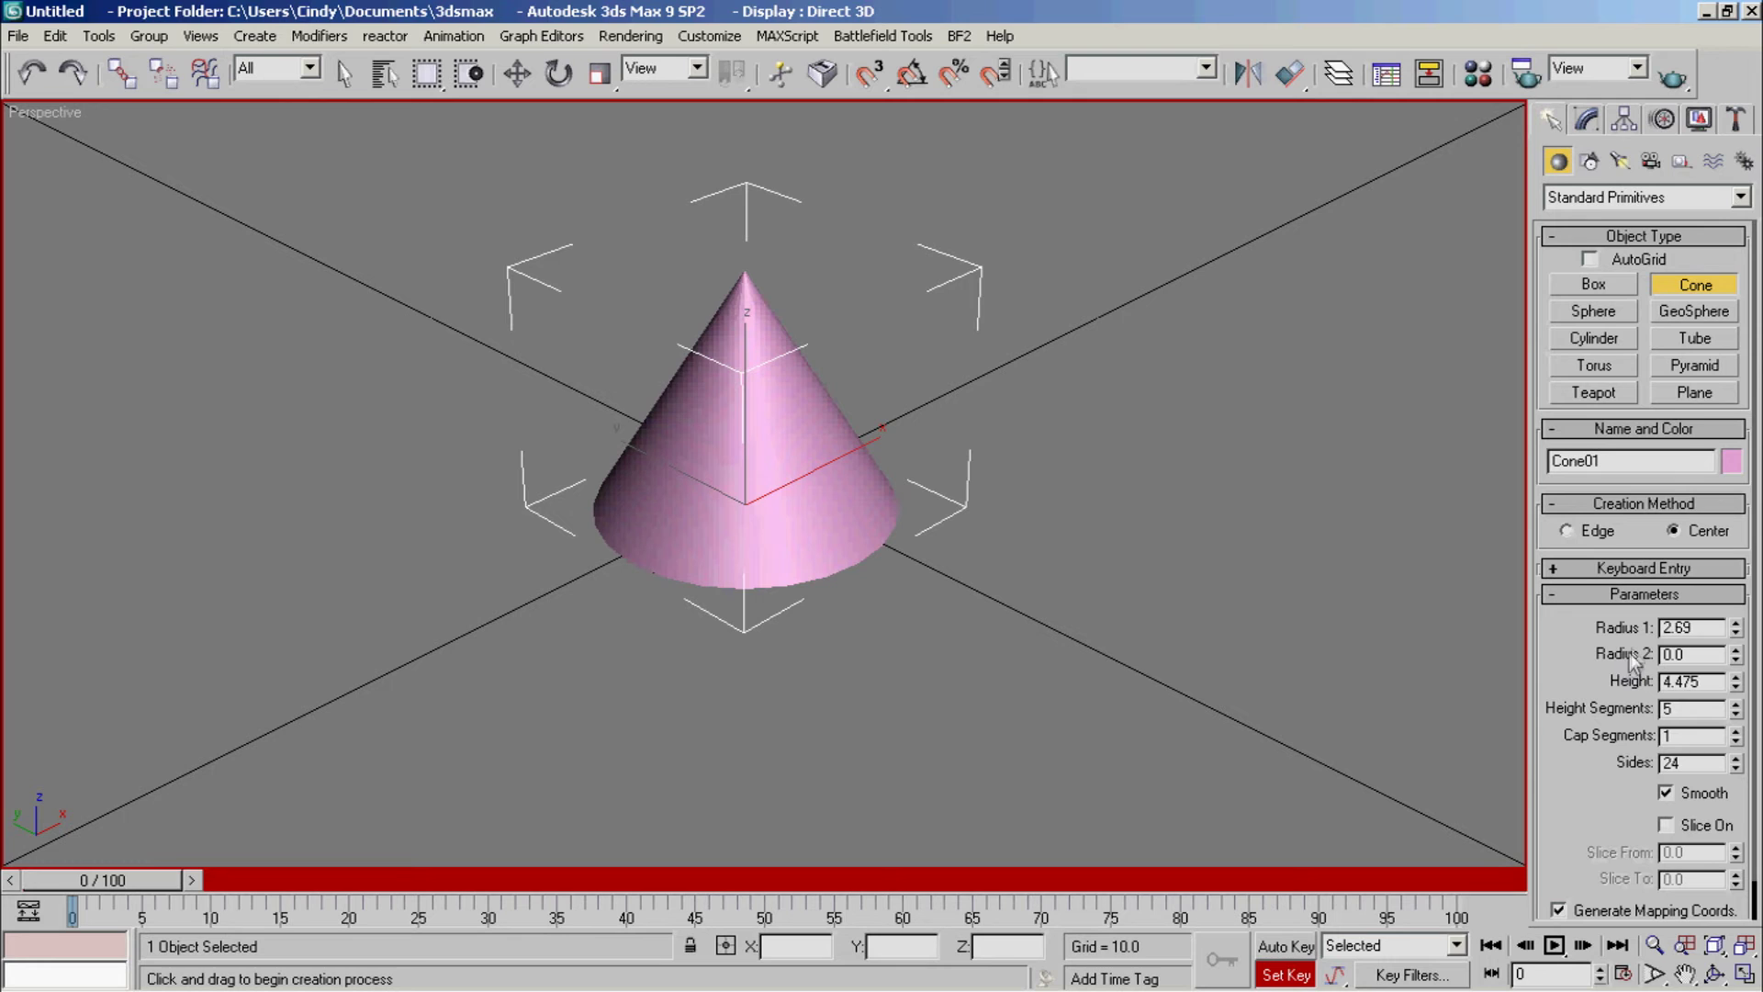
pyautogui.moveTo(1735, 653); pyautogui.dragTo(1717, 887)
pyautogui.click(1736, 714)
# Step: Delete the cone and create a cube about 5.6 in size near the origin, leaving it selected for moving
pyautogui.press('Delete')
pyautogui.click(1595, 285)
pyautogui.moveTo(739, 550); pyautogui.dragTo(764, 468)
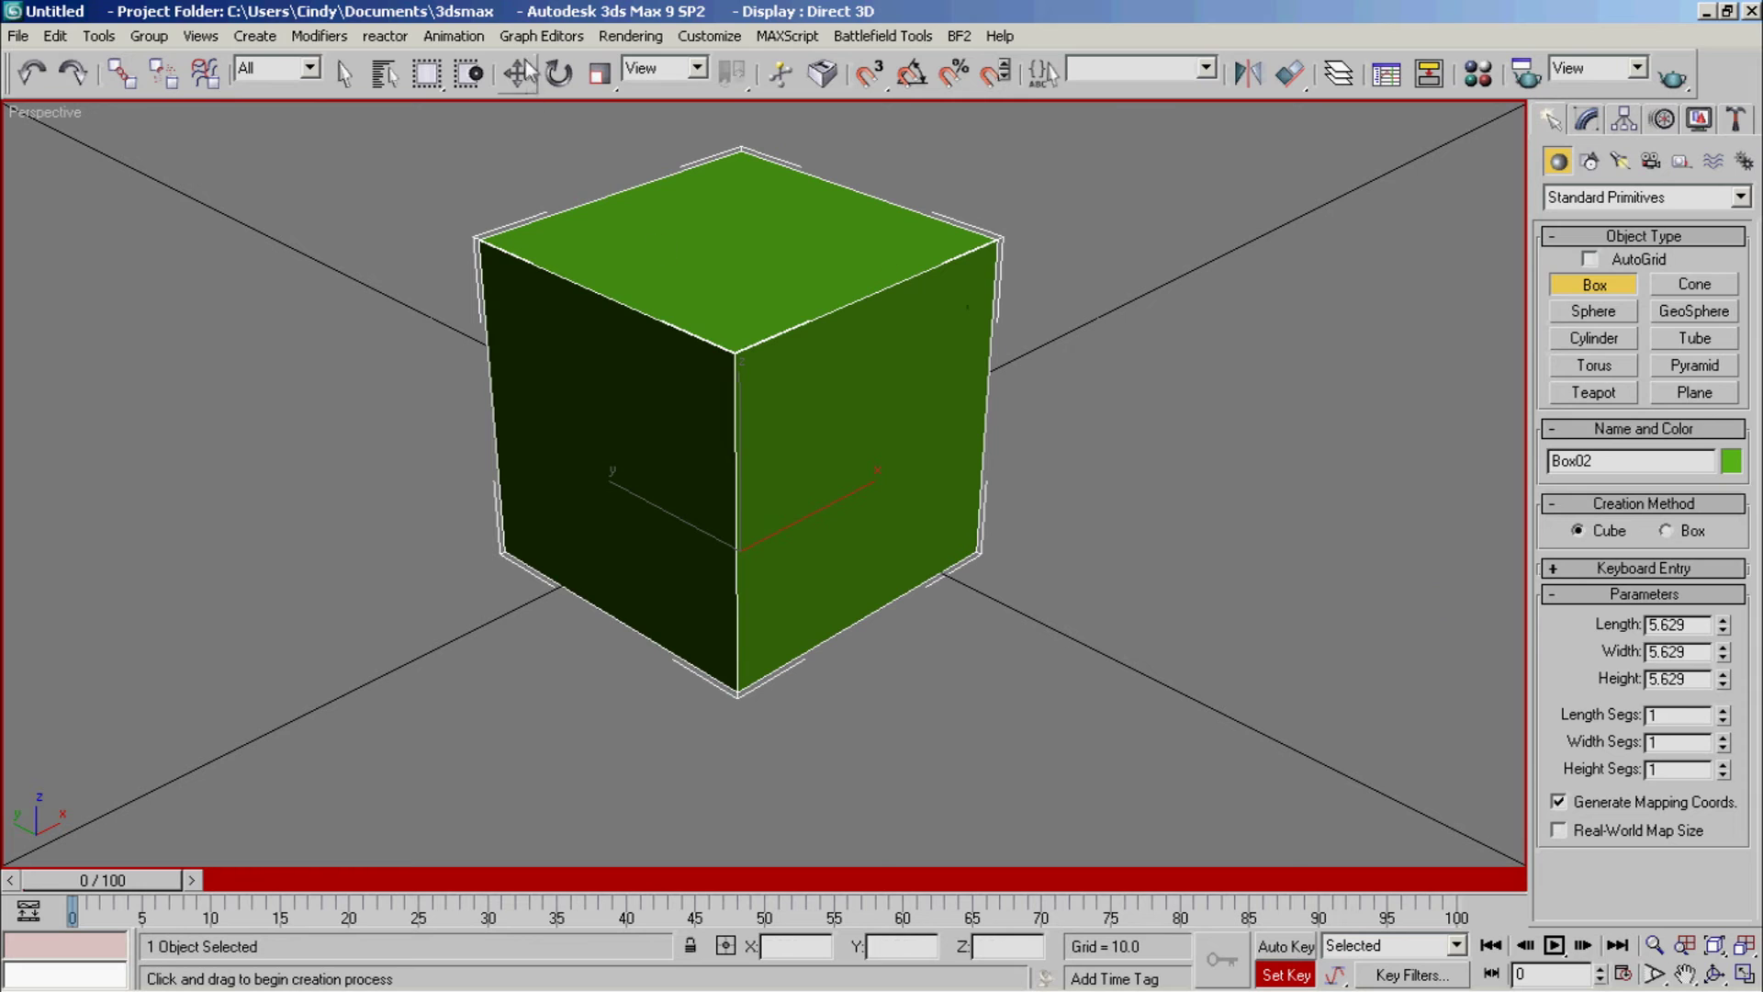
pyautogui.press('w')
pyautogui.click(1515, 509)
pyautogui.click(950, 422)
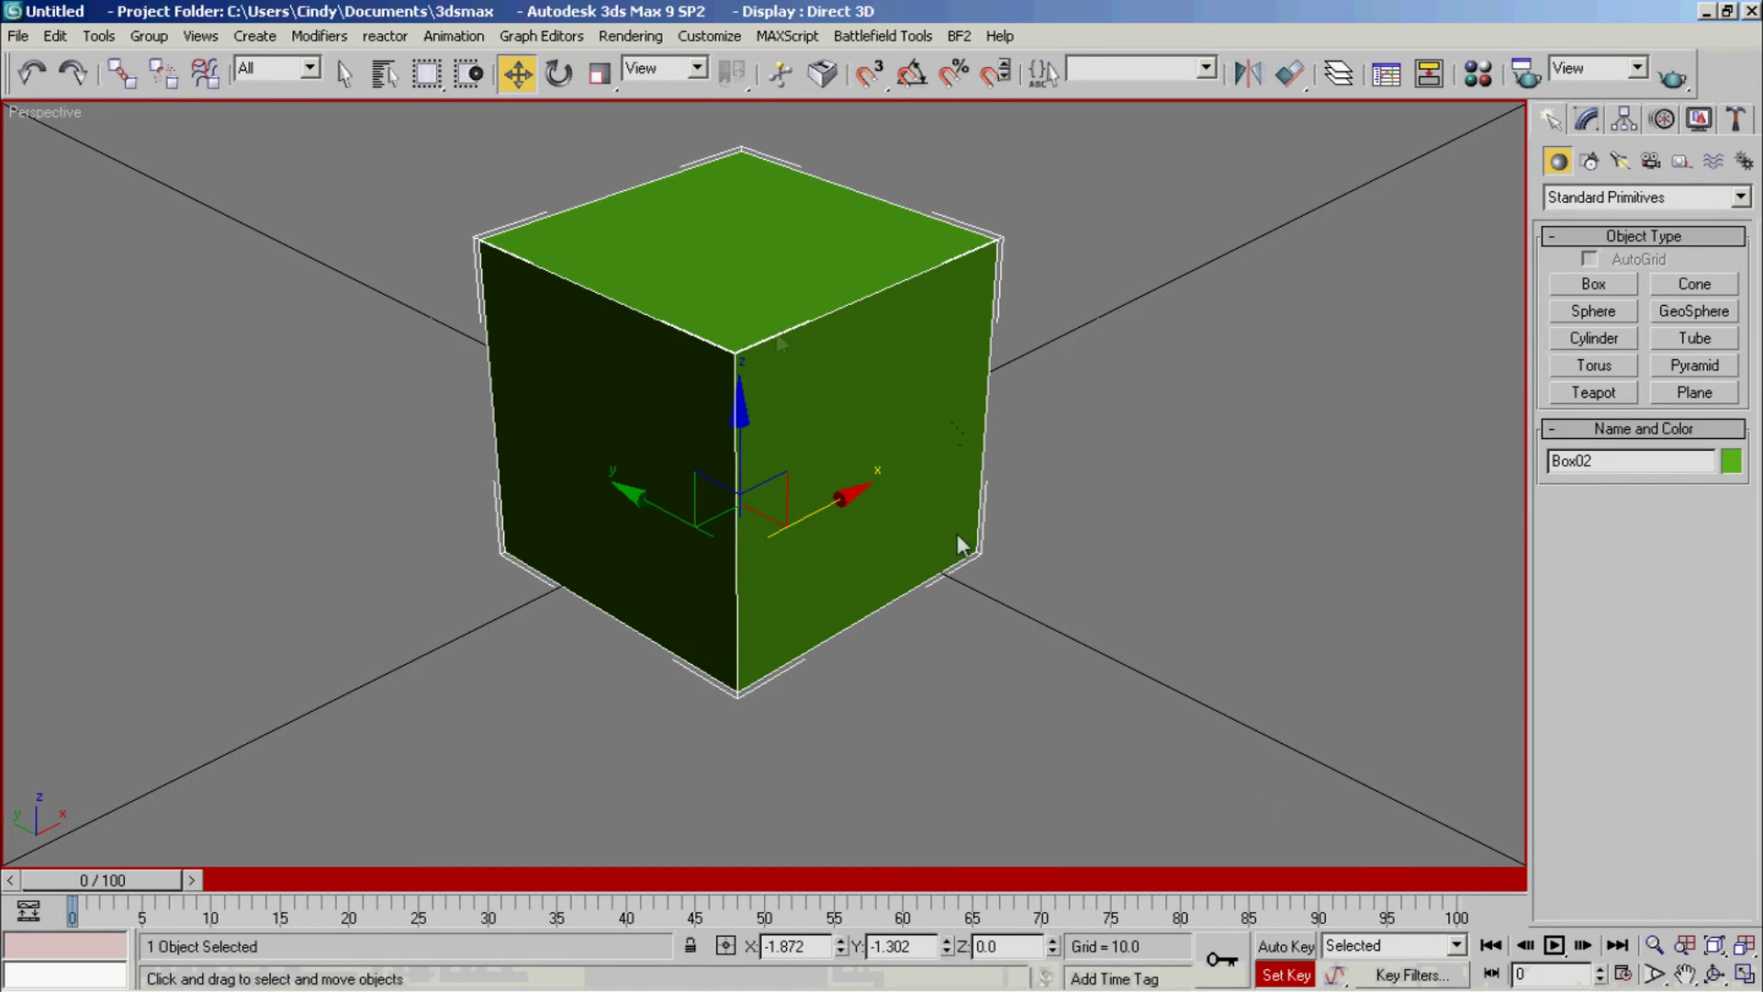
pyautogui.click(934, 729)
pyautogui.click(845, 495)
# Step: Open the green cube's parameters for modification and try out different length segment counts
pyautogui.click(1586, 119)
pyautogui.click(1237, 559)
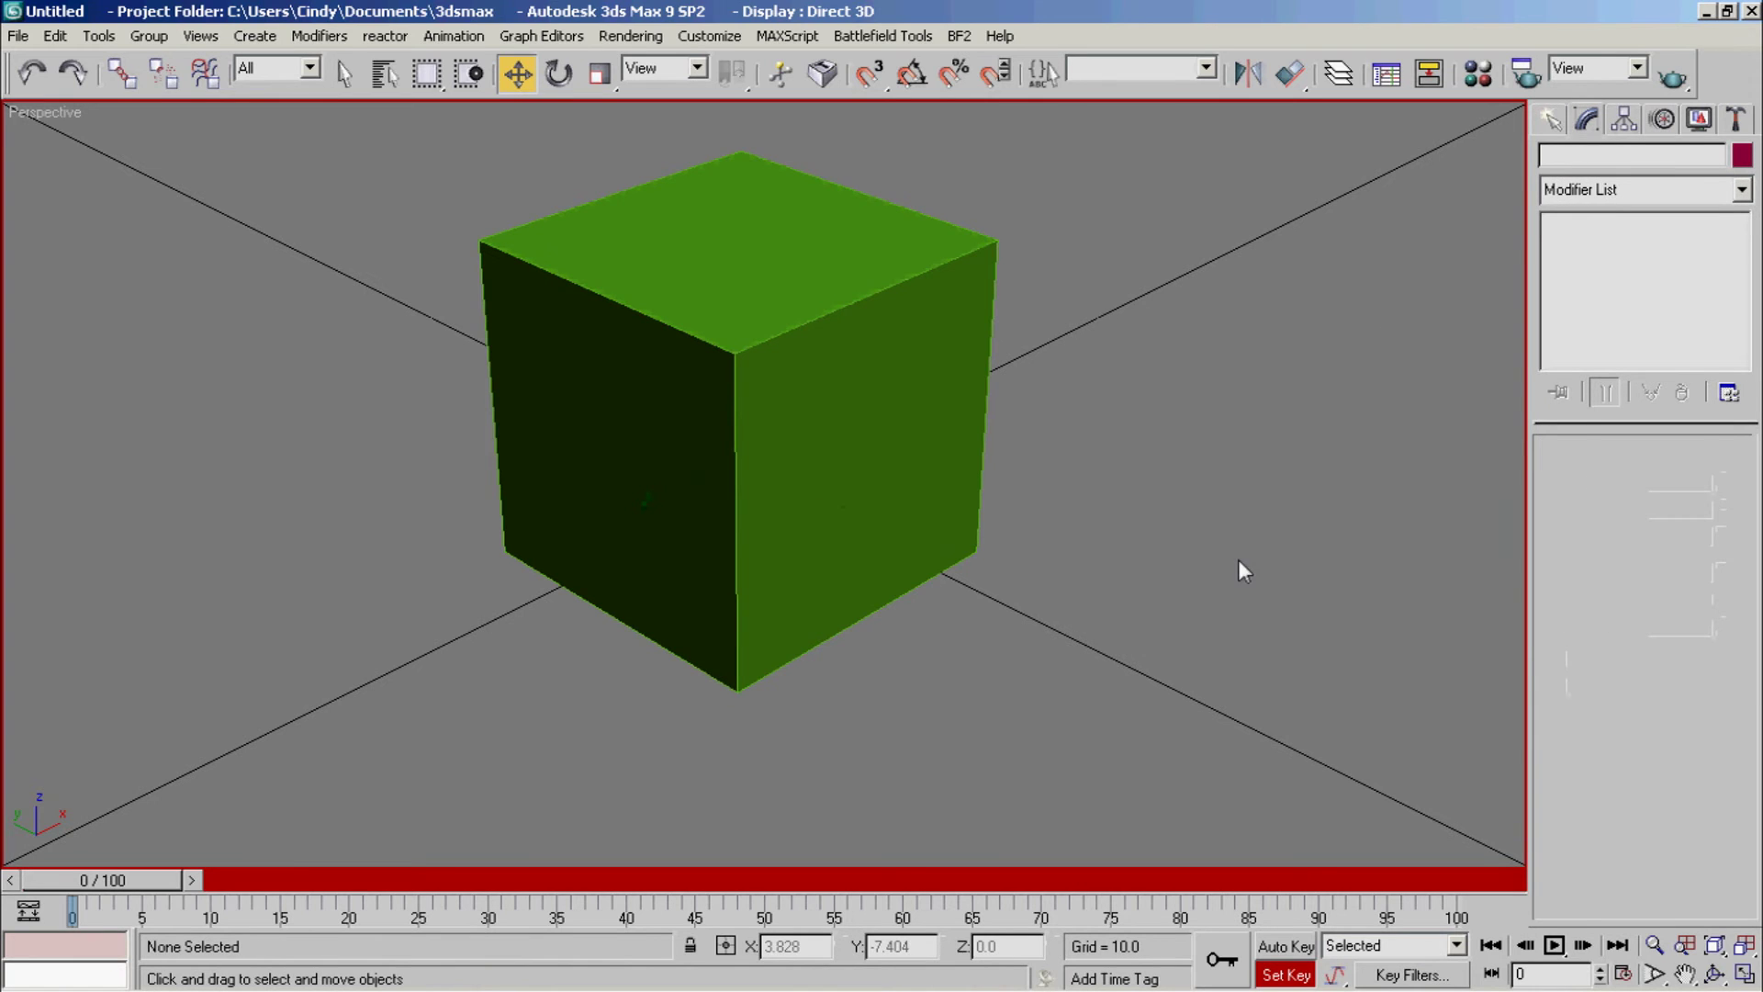
pyautogui.click(741, 461)
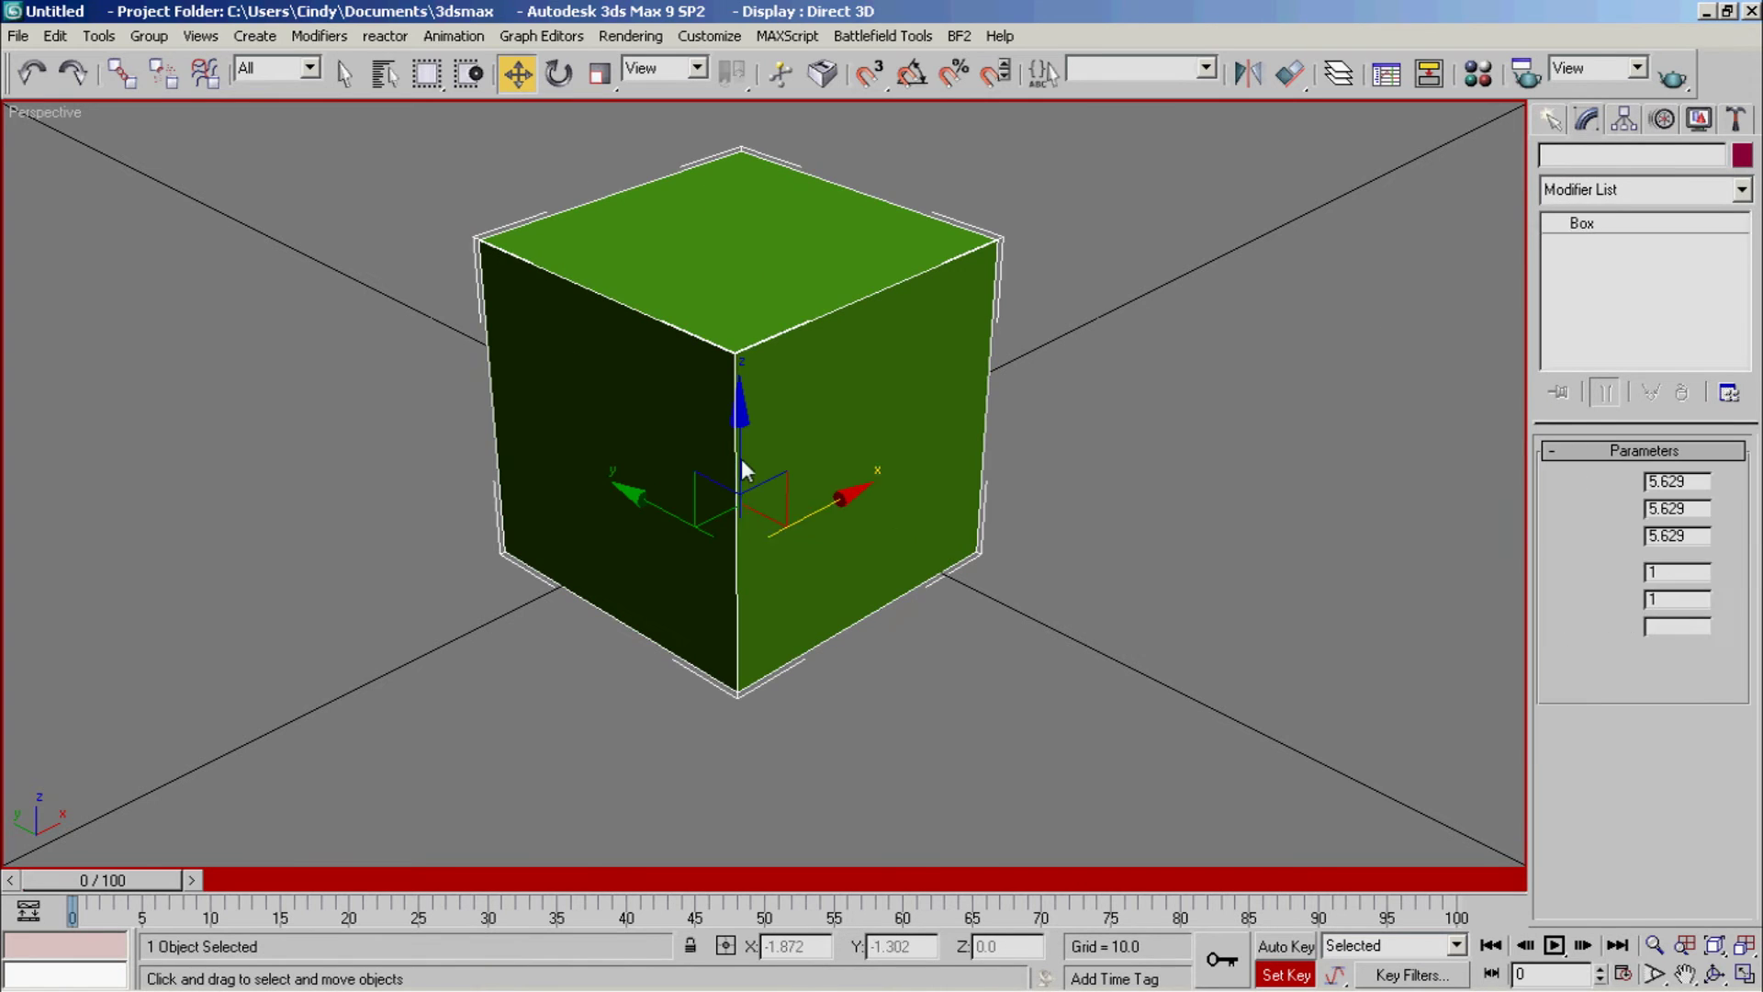
pyautogui.click(1724, 568)
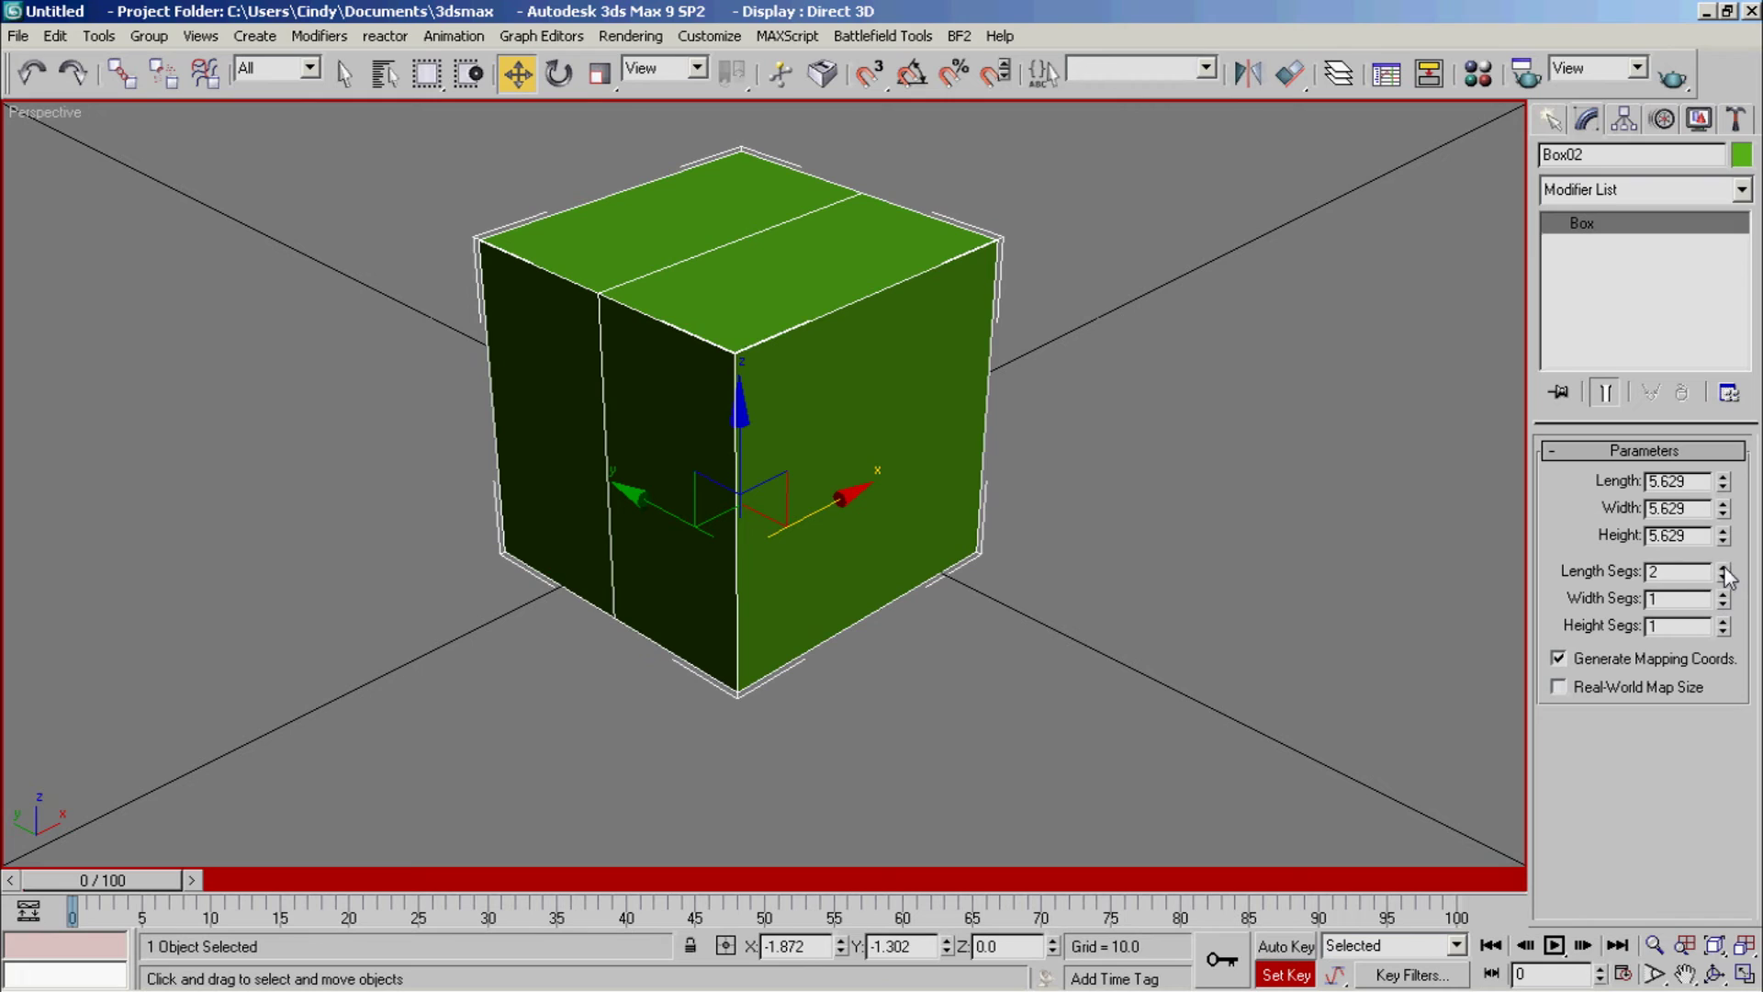
pyautogui.click(1724, 567)
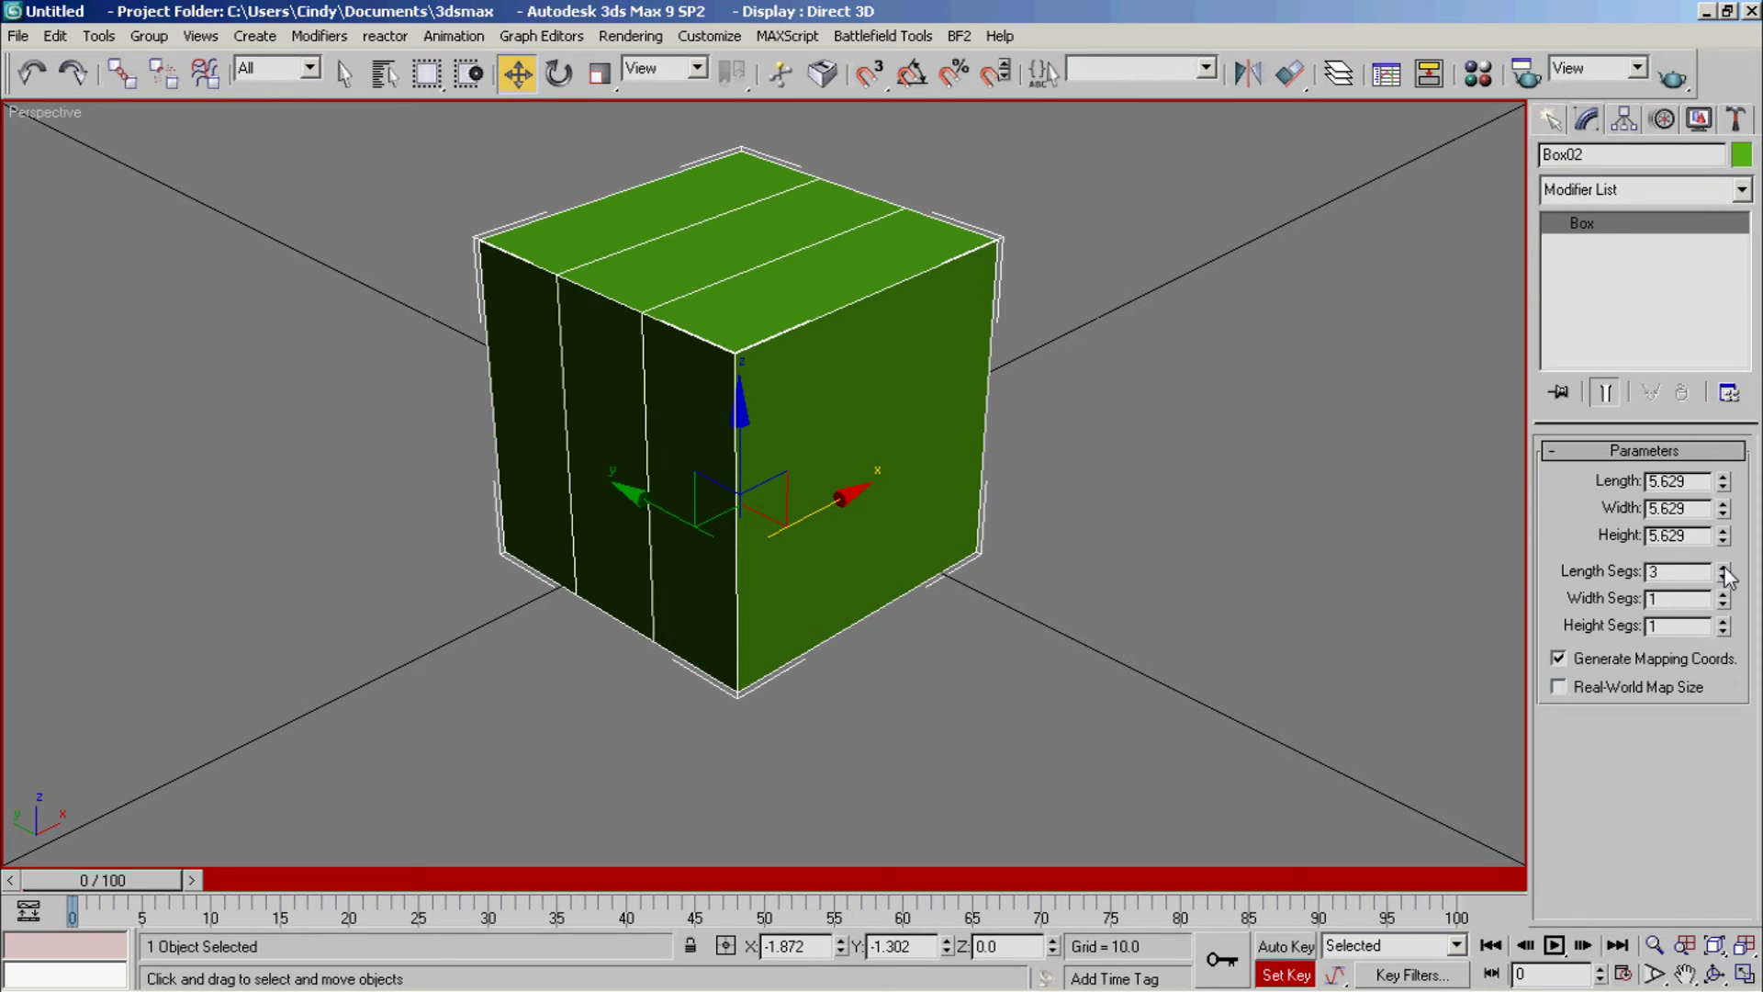
pyautogui.click(1723, 568)
pyautogui.click(1723, 568)
pyautogui.click(1723, 577)
pyautogui.click(1724, 576)
pyautogui.click(1723, 576)
pyautogui.click(1723, 576)
# Step: Set the cube's length, width and height segments to 2 each
pyautogui.click(1724, 594)
pyautogui.click(1724, 594)
pyautogui.click(1723, 603)
pyautogui.click(1723, 567)
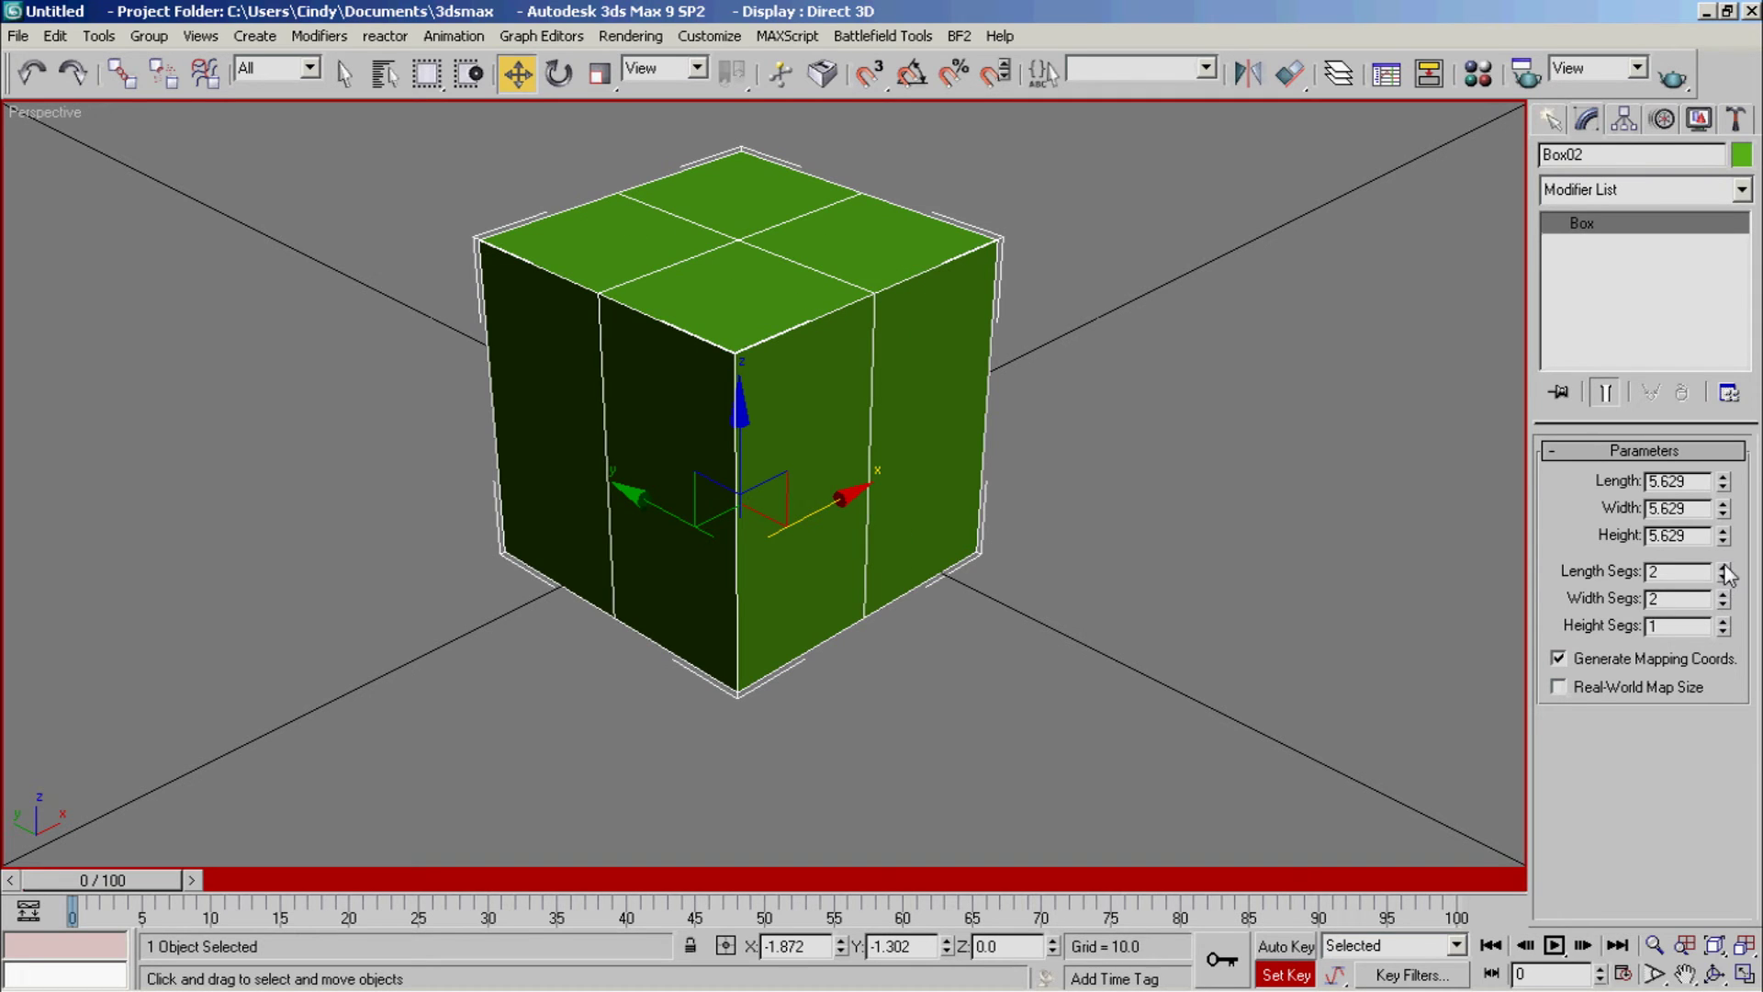
pyautogui.click(1723, 621)
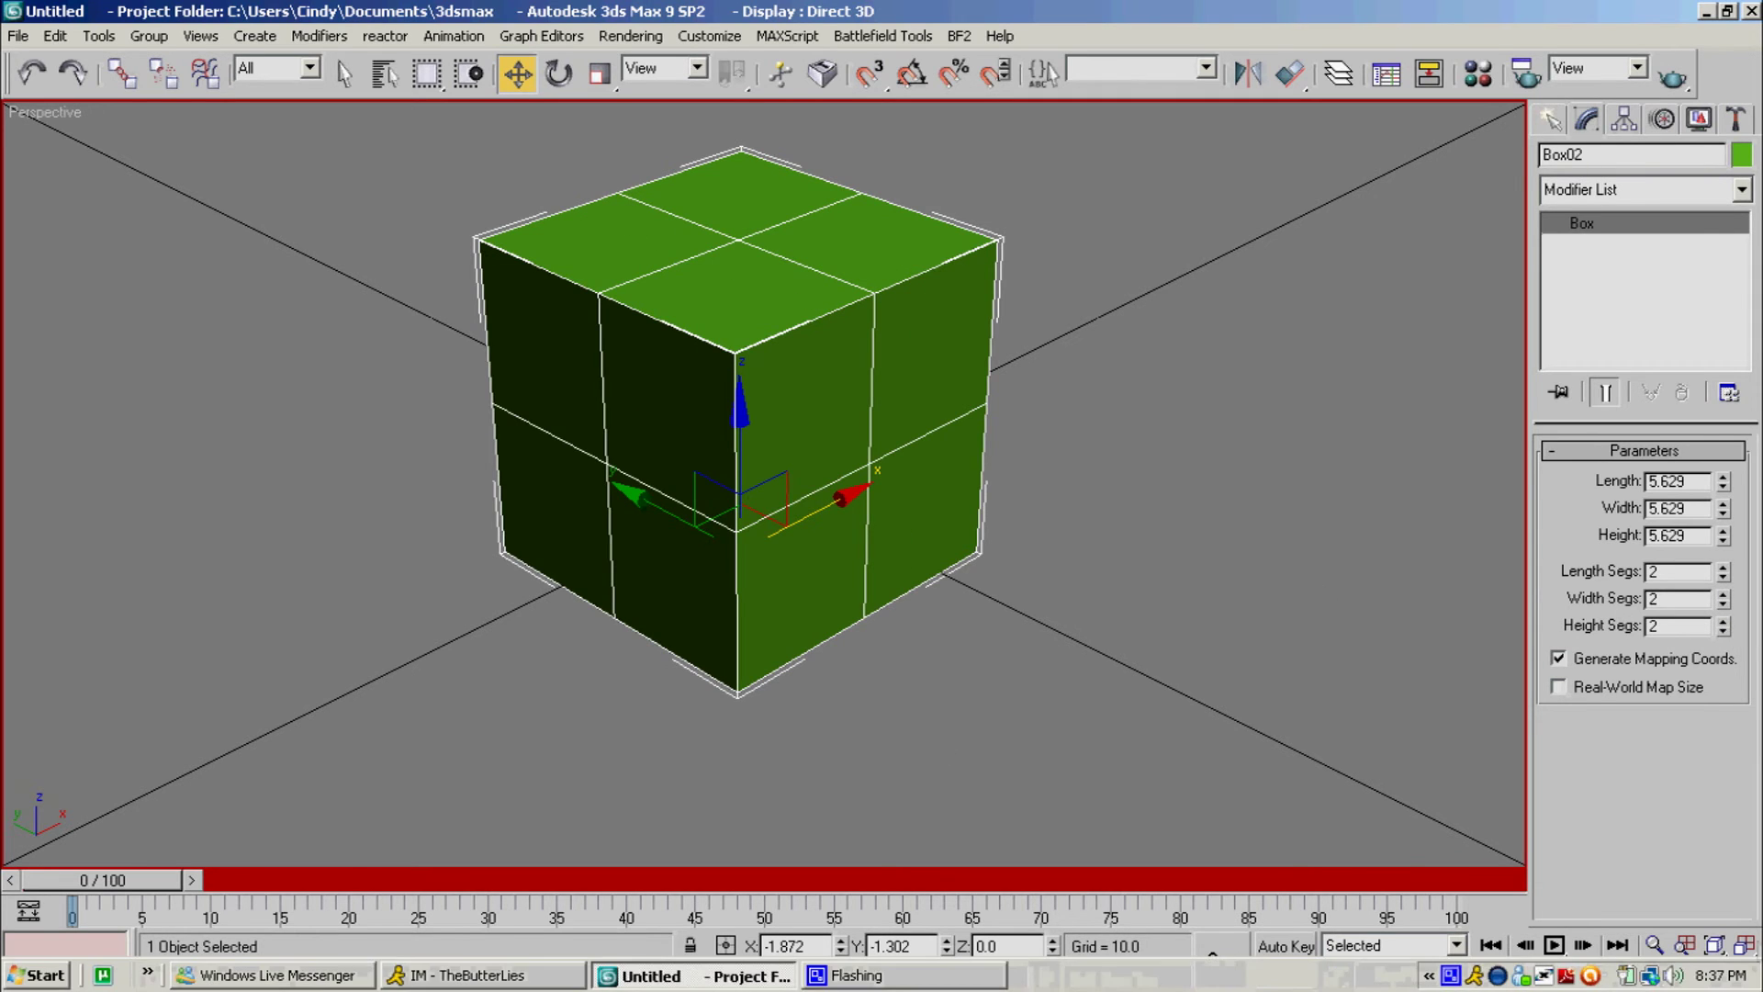
# Step: Orbit around the subdivided cube to examine its segments from several sides
pyautogui.click(1714, 973)
pyautogui.moveTo(1043, 608); pyautogui.dragTo(927, 446)
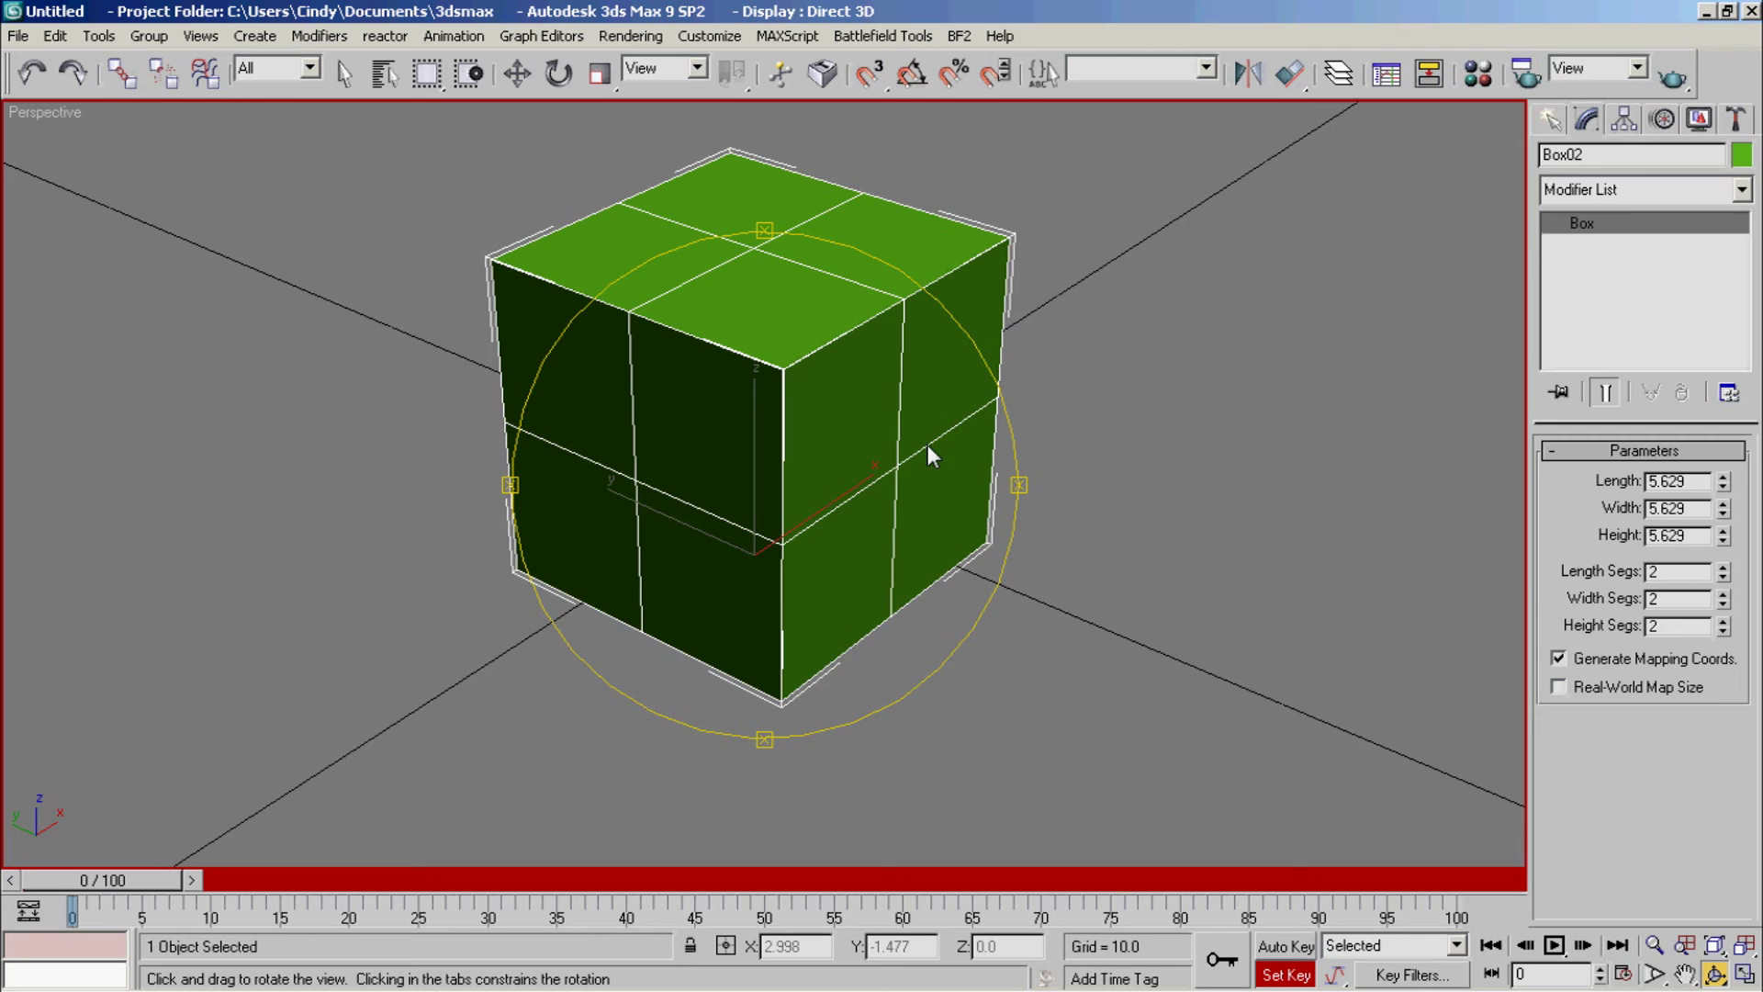
pyautogui.moveTo(874, 334); pyautogui.dragTo(673, 427)
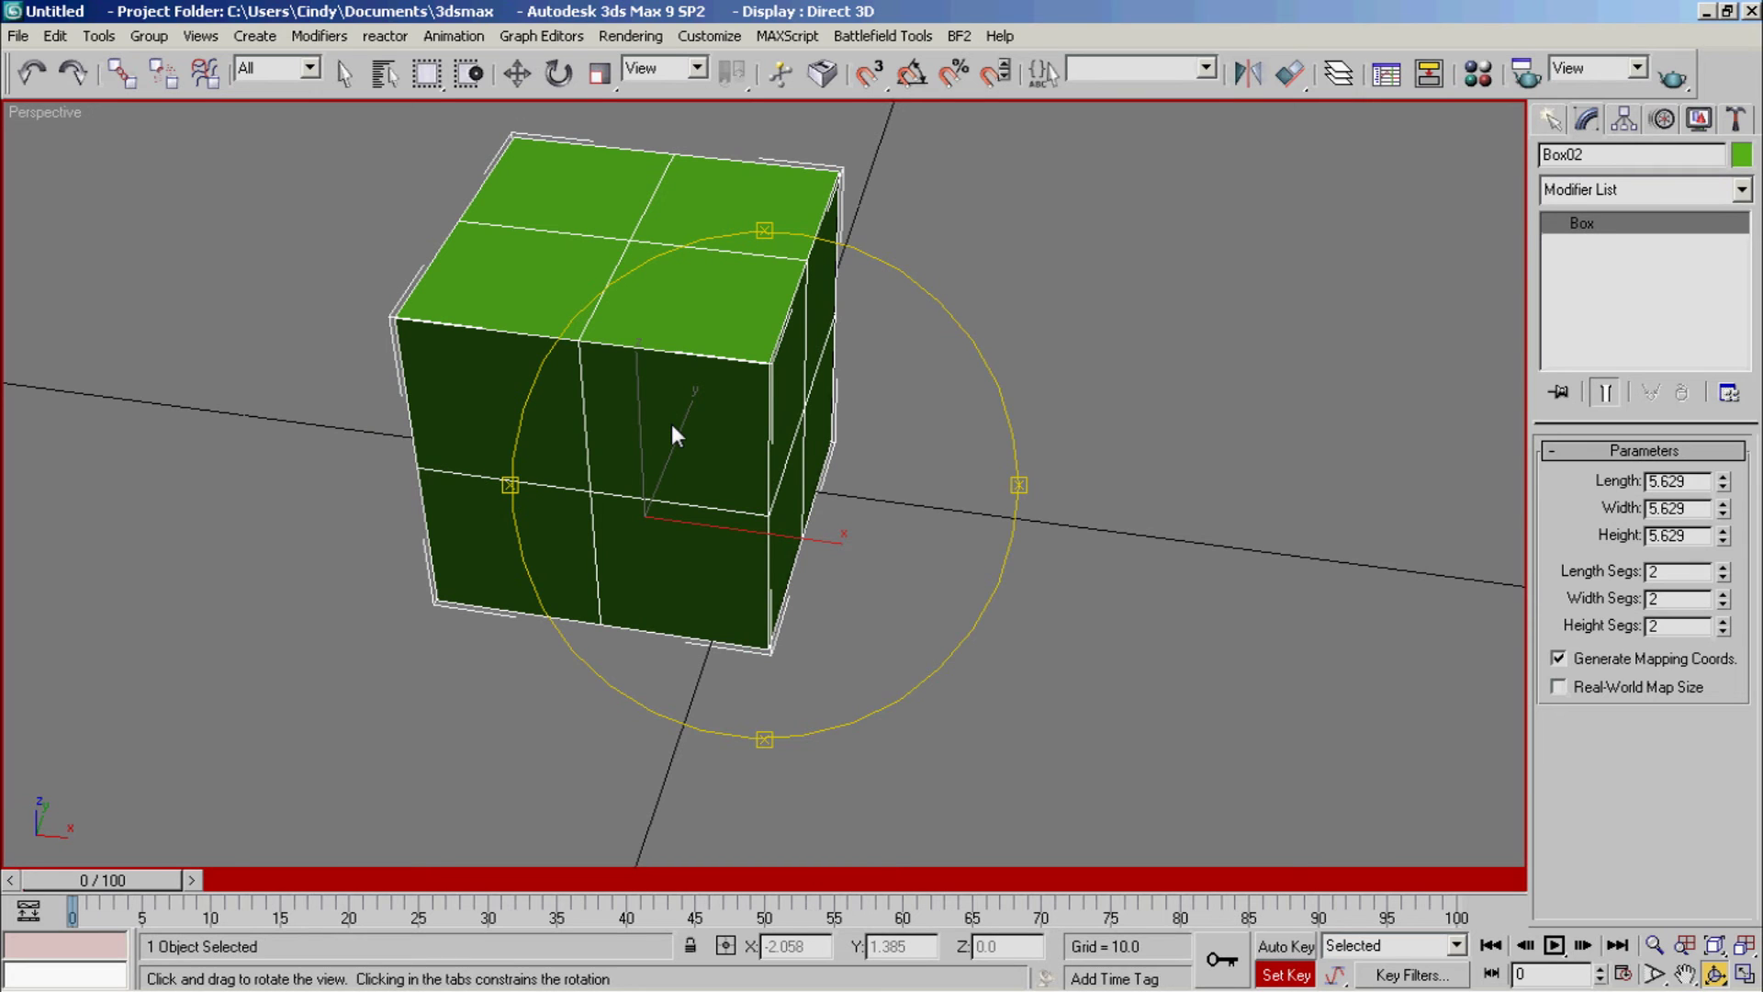
pyautogui.moveTo(685, 425); pyautogui.dragTo(540, 164)
# Step: Delete the subdivided cube and return to the standard primitive creation options
pyautogui.click(514, 75)
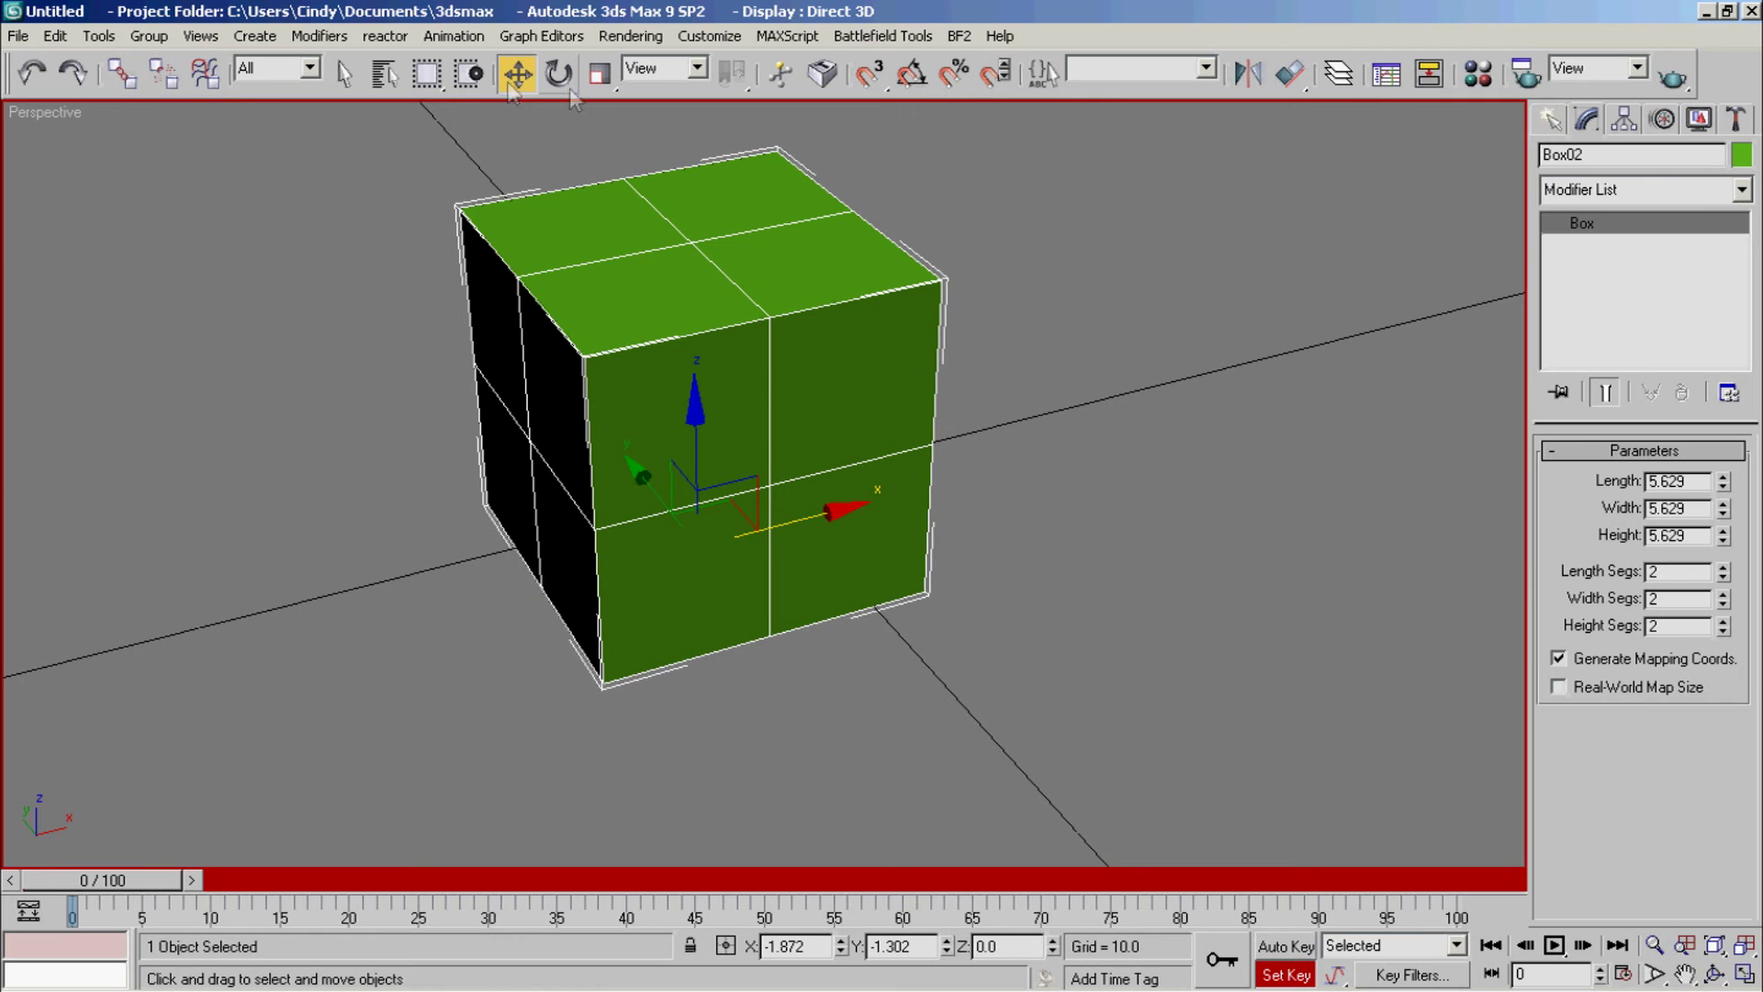
pyautogui.press('Delete')
pyautogui.click(1552, 120)
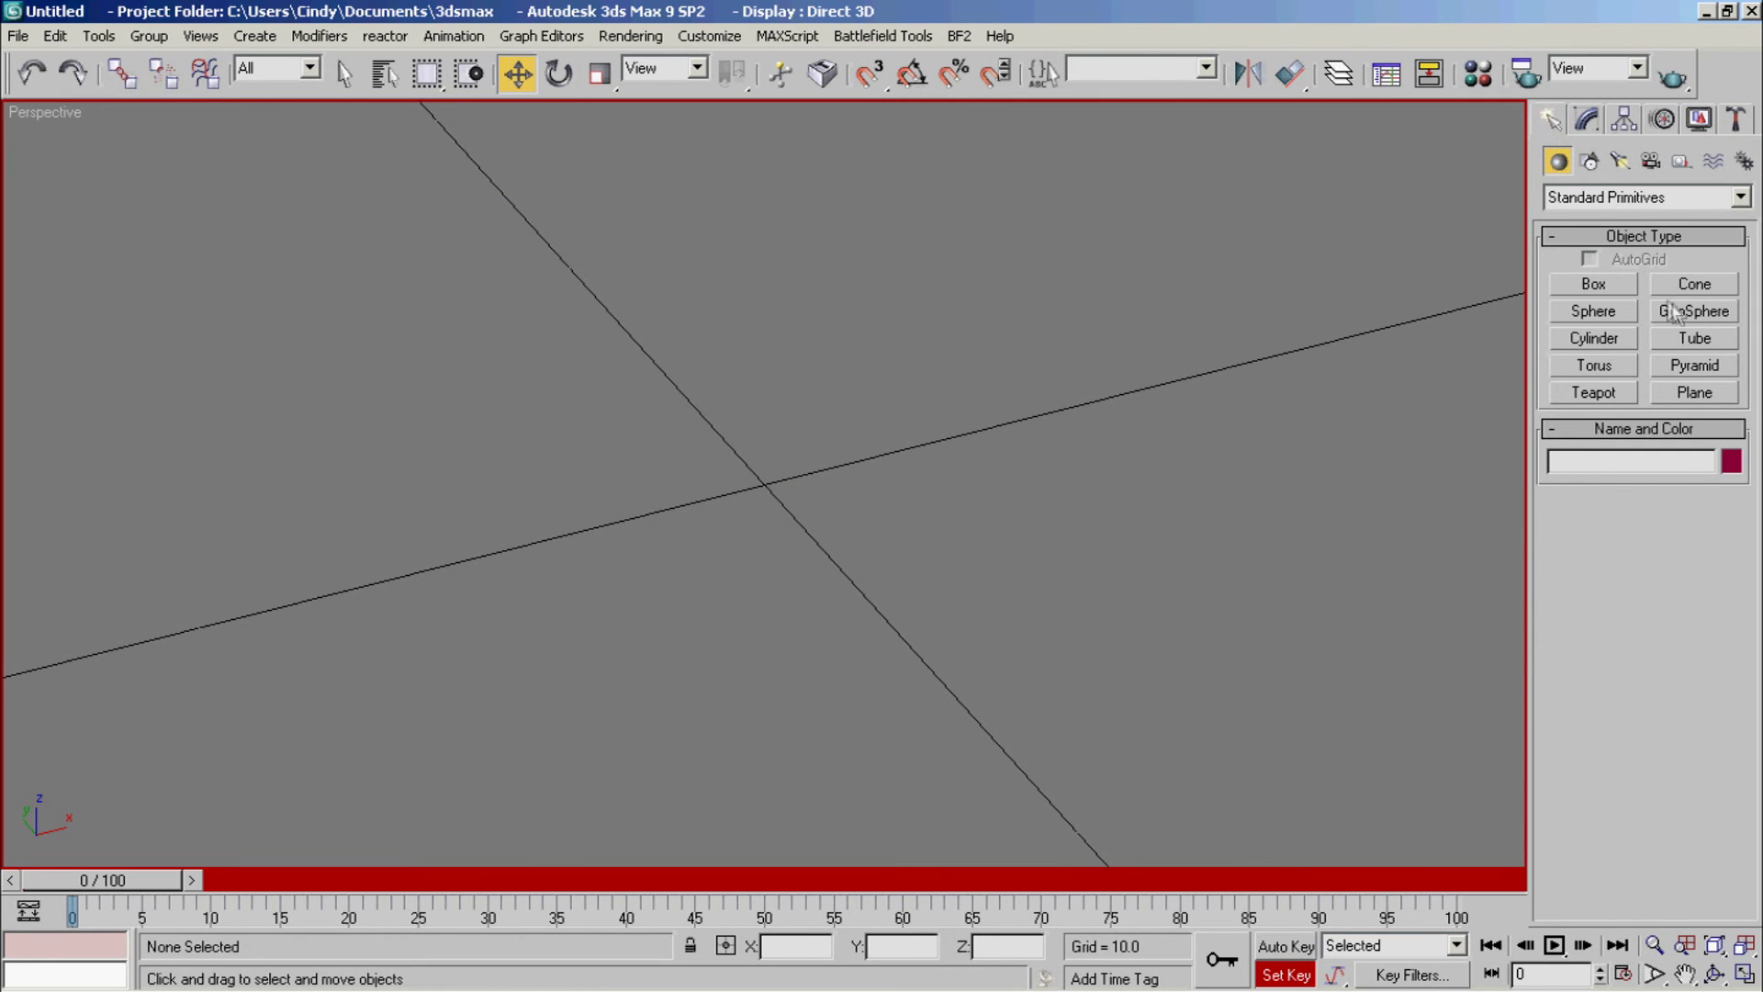
pyautogui.click(1595, 339)
pyautogui.moveTo(571, 501); pyautogui.dragTo(801, 429)
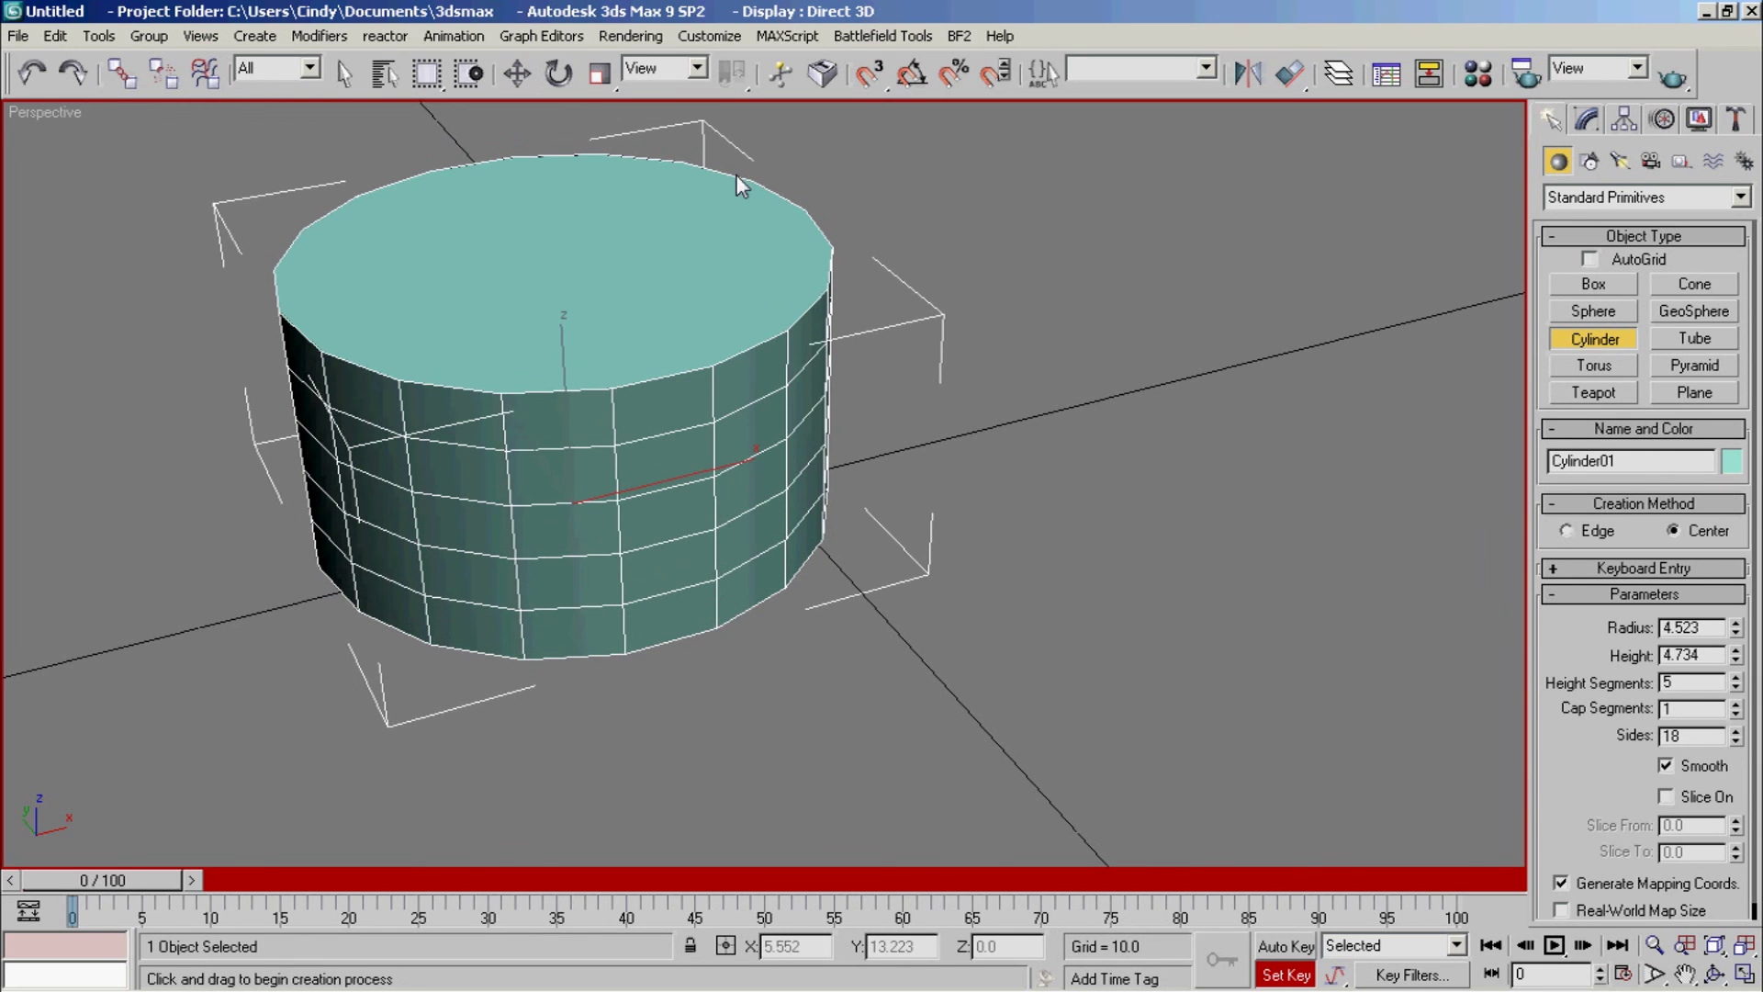
pyautogui.rightClick(735, 174)
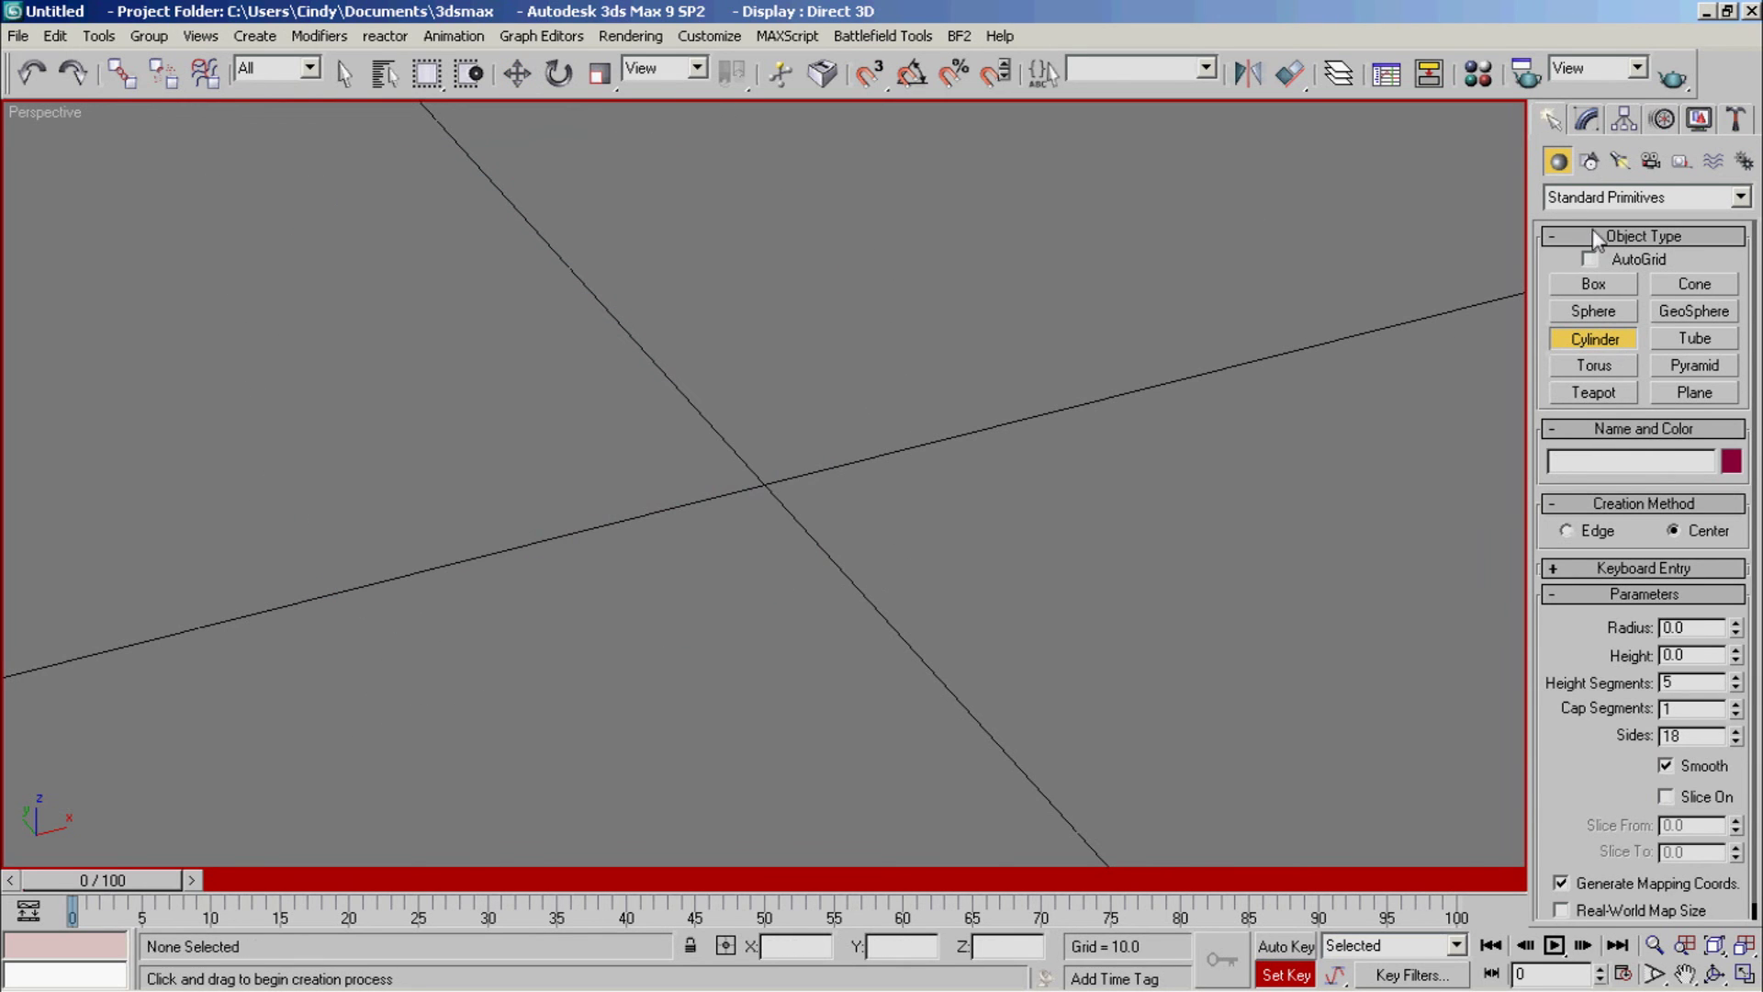
# Step: Create a cube about 6.1 in size near the grid's centre
pyautogui.click(1599, 340)
pyautogui.click(1592, 284)
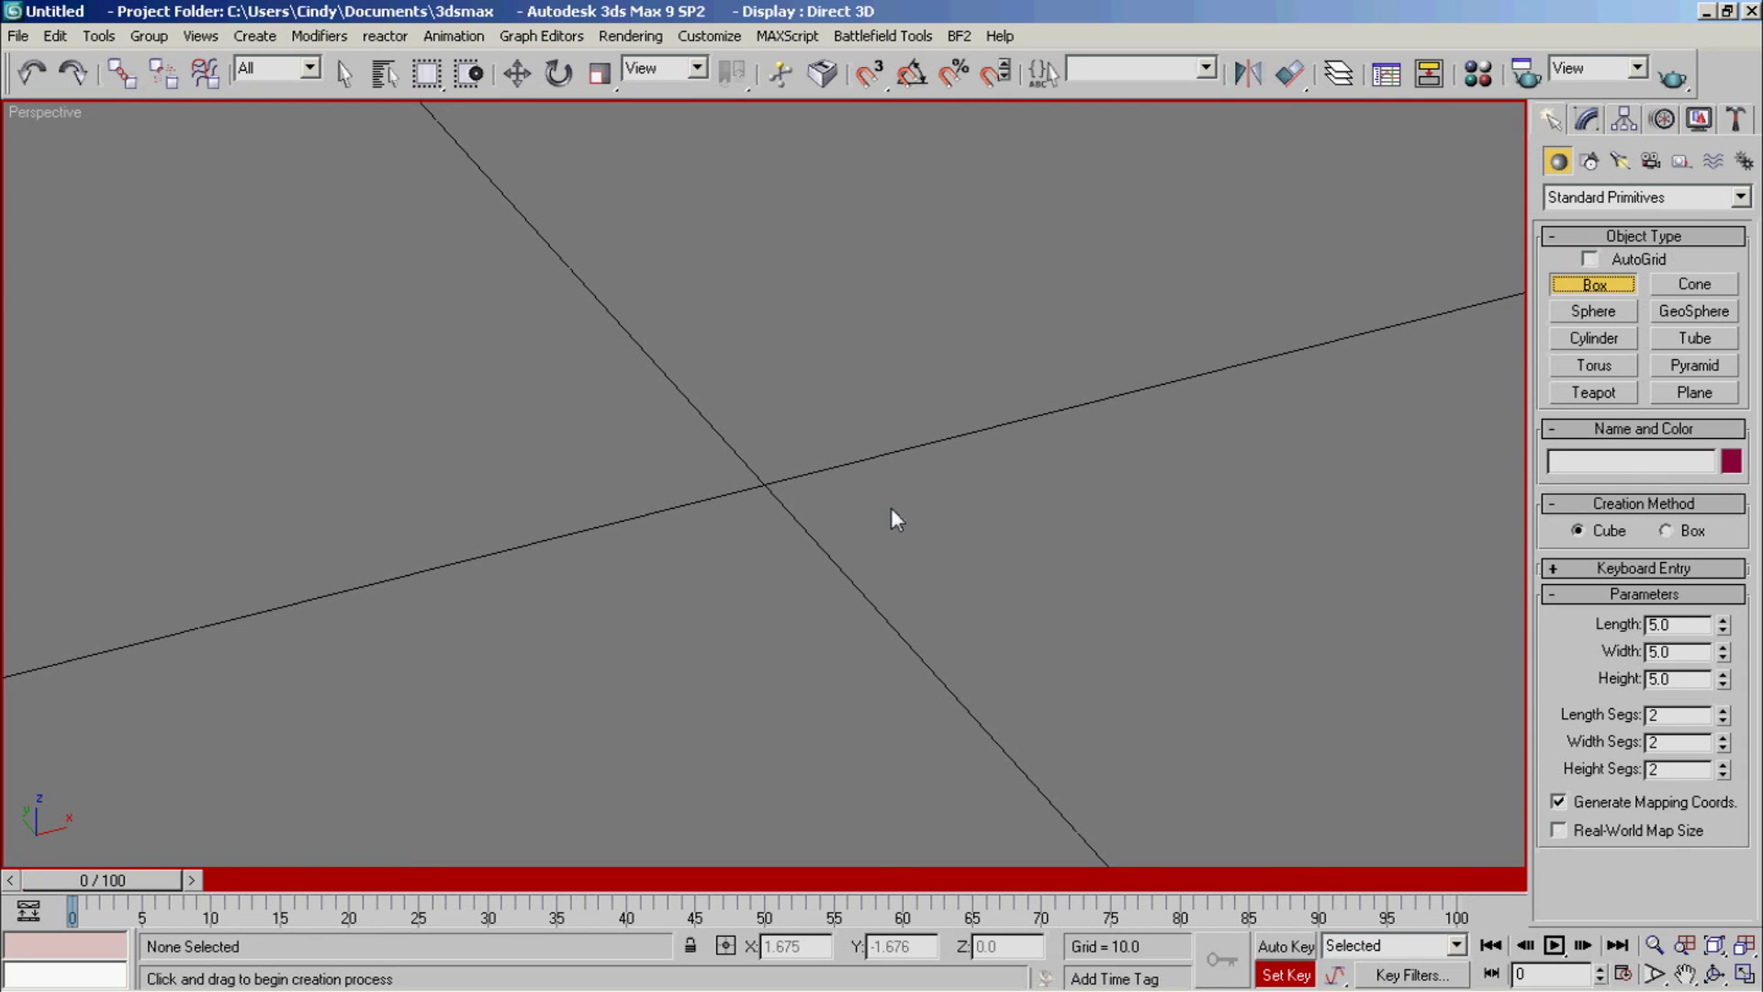
pyautogui.moveTo(714, 534); pyautogui.dragTo(741, 444)
# Step: Enable AutoGrid, draw a small cube about 1.9 in size on the large cube's front face, and inspect its placement
pyautogui.click(1590, 259)
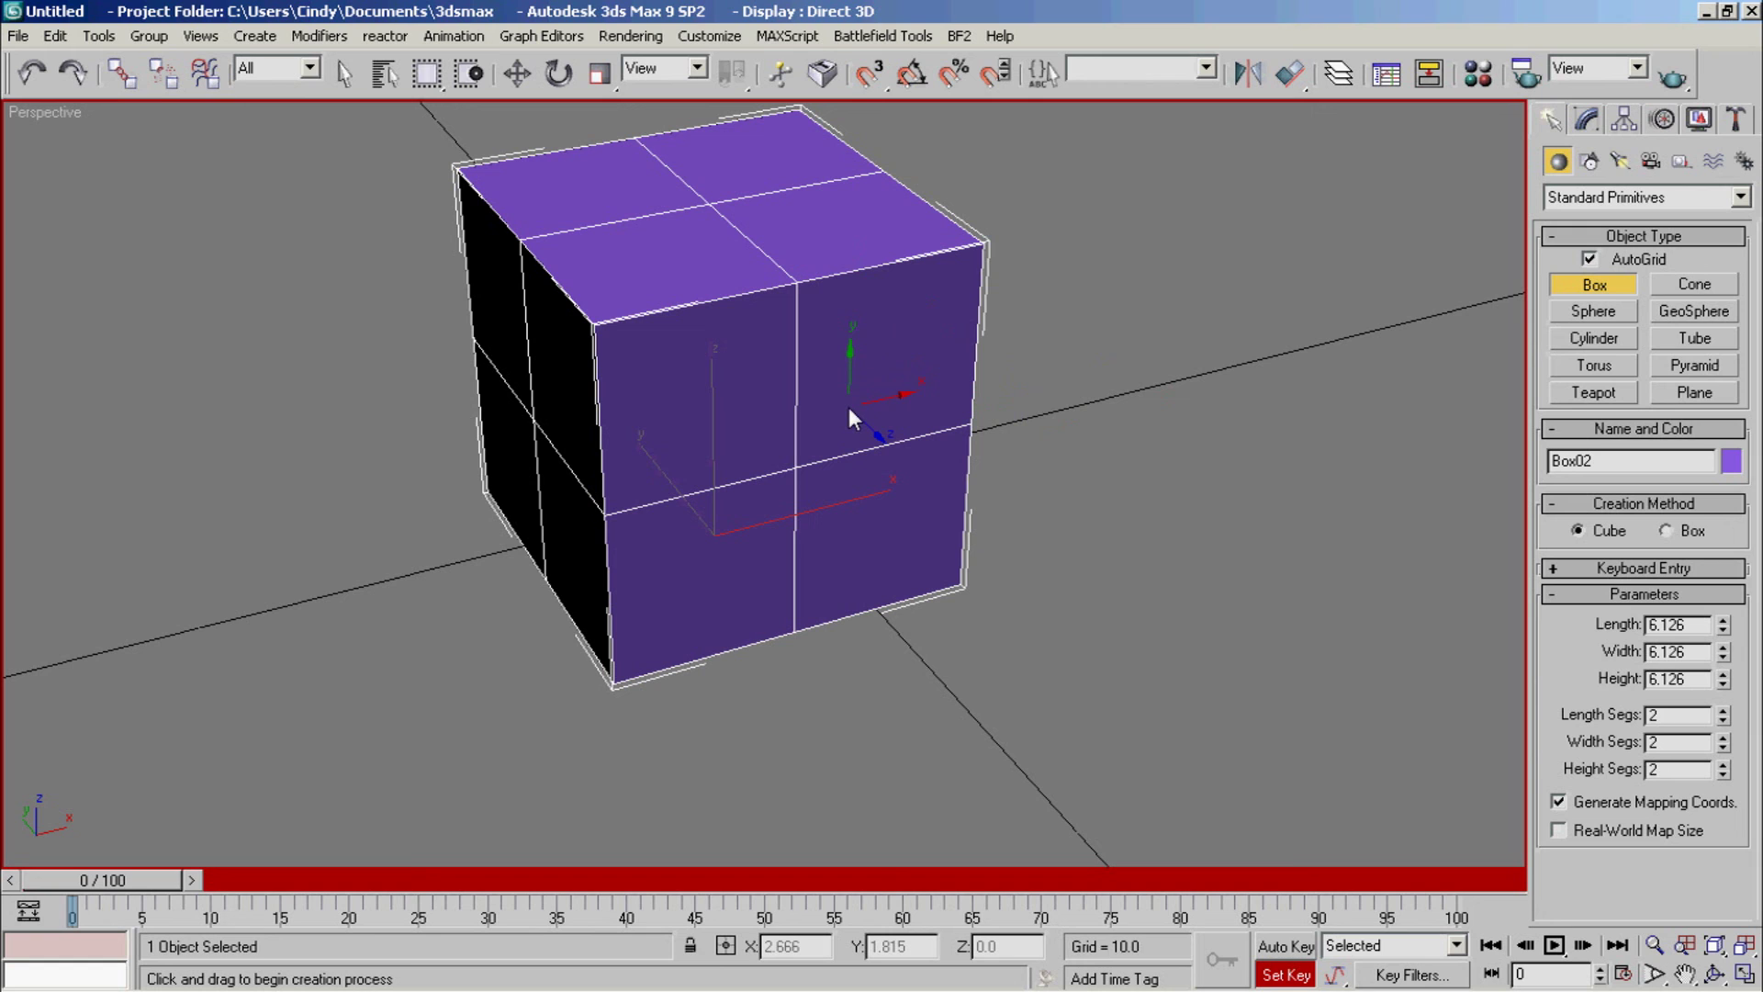
pyautogui.moveTo(848, 406); pyautogui.dragTo(889, 362)
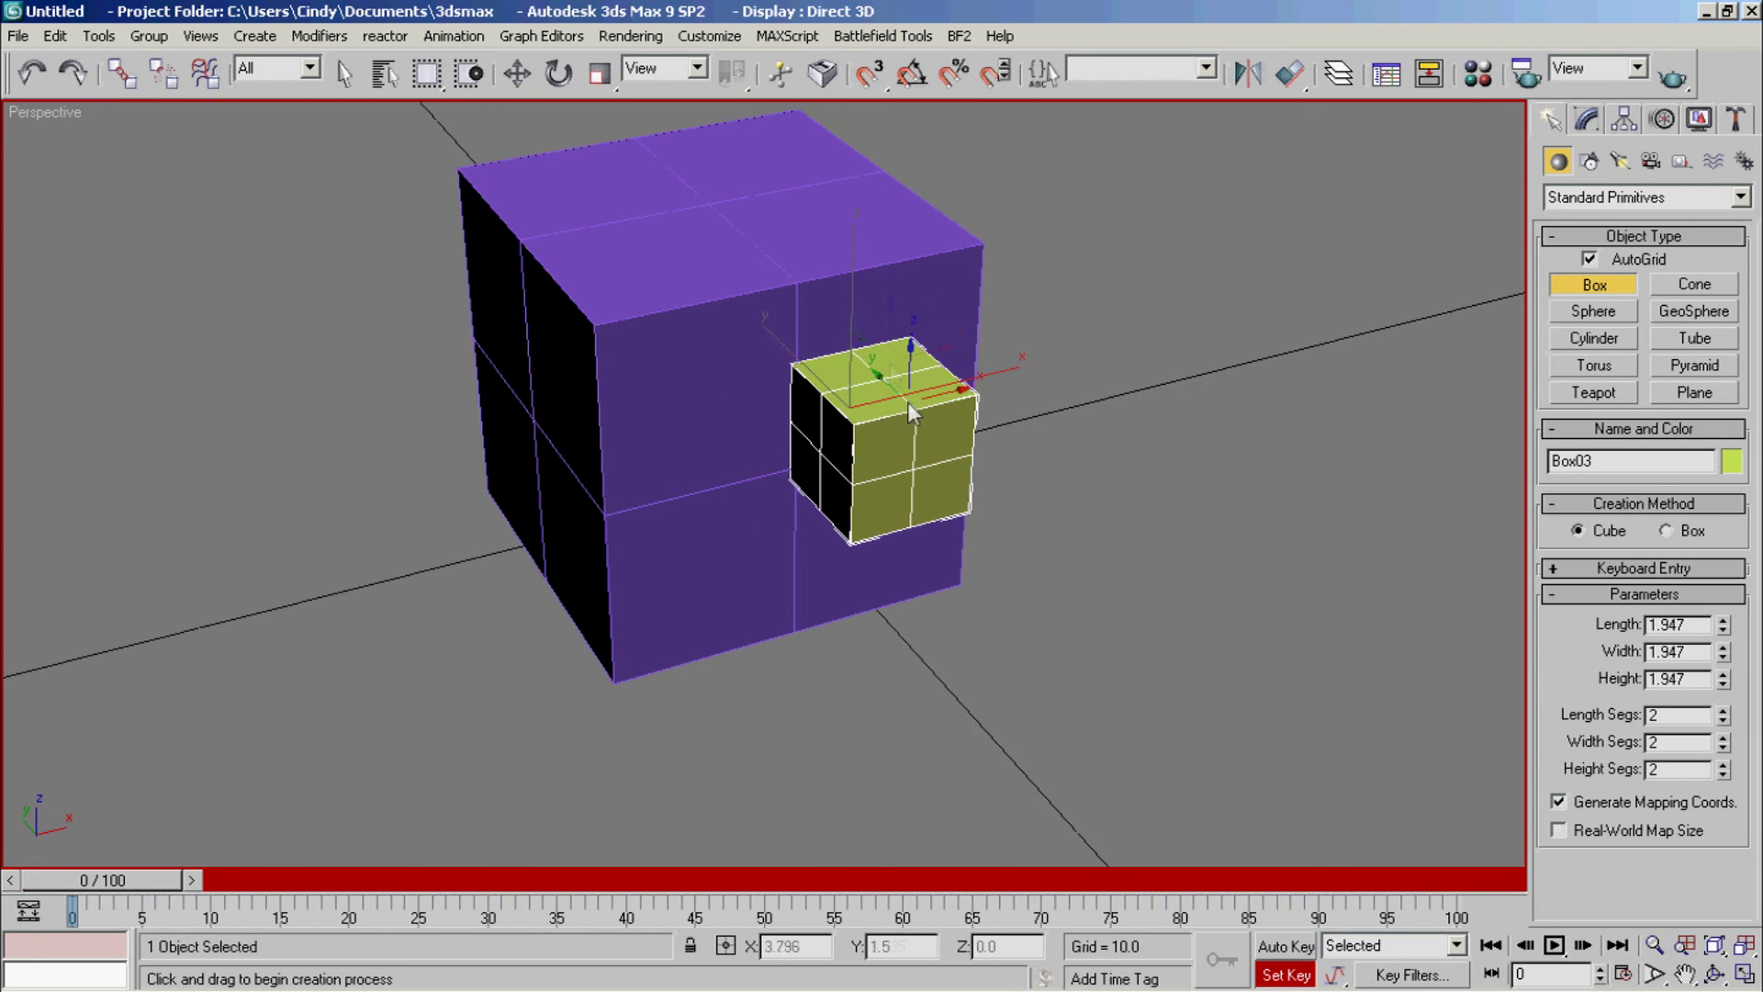
pyautogui.click(1715, 972)
pyautogui.moveTo(1116, 593); pyautogui.dragTo(850, 488)
# Step: Undo the small AutoGrid cube and delete the large purple cube
pyautogui.hotkey('ctrl', 'z')
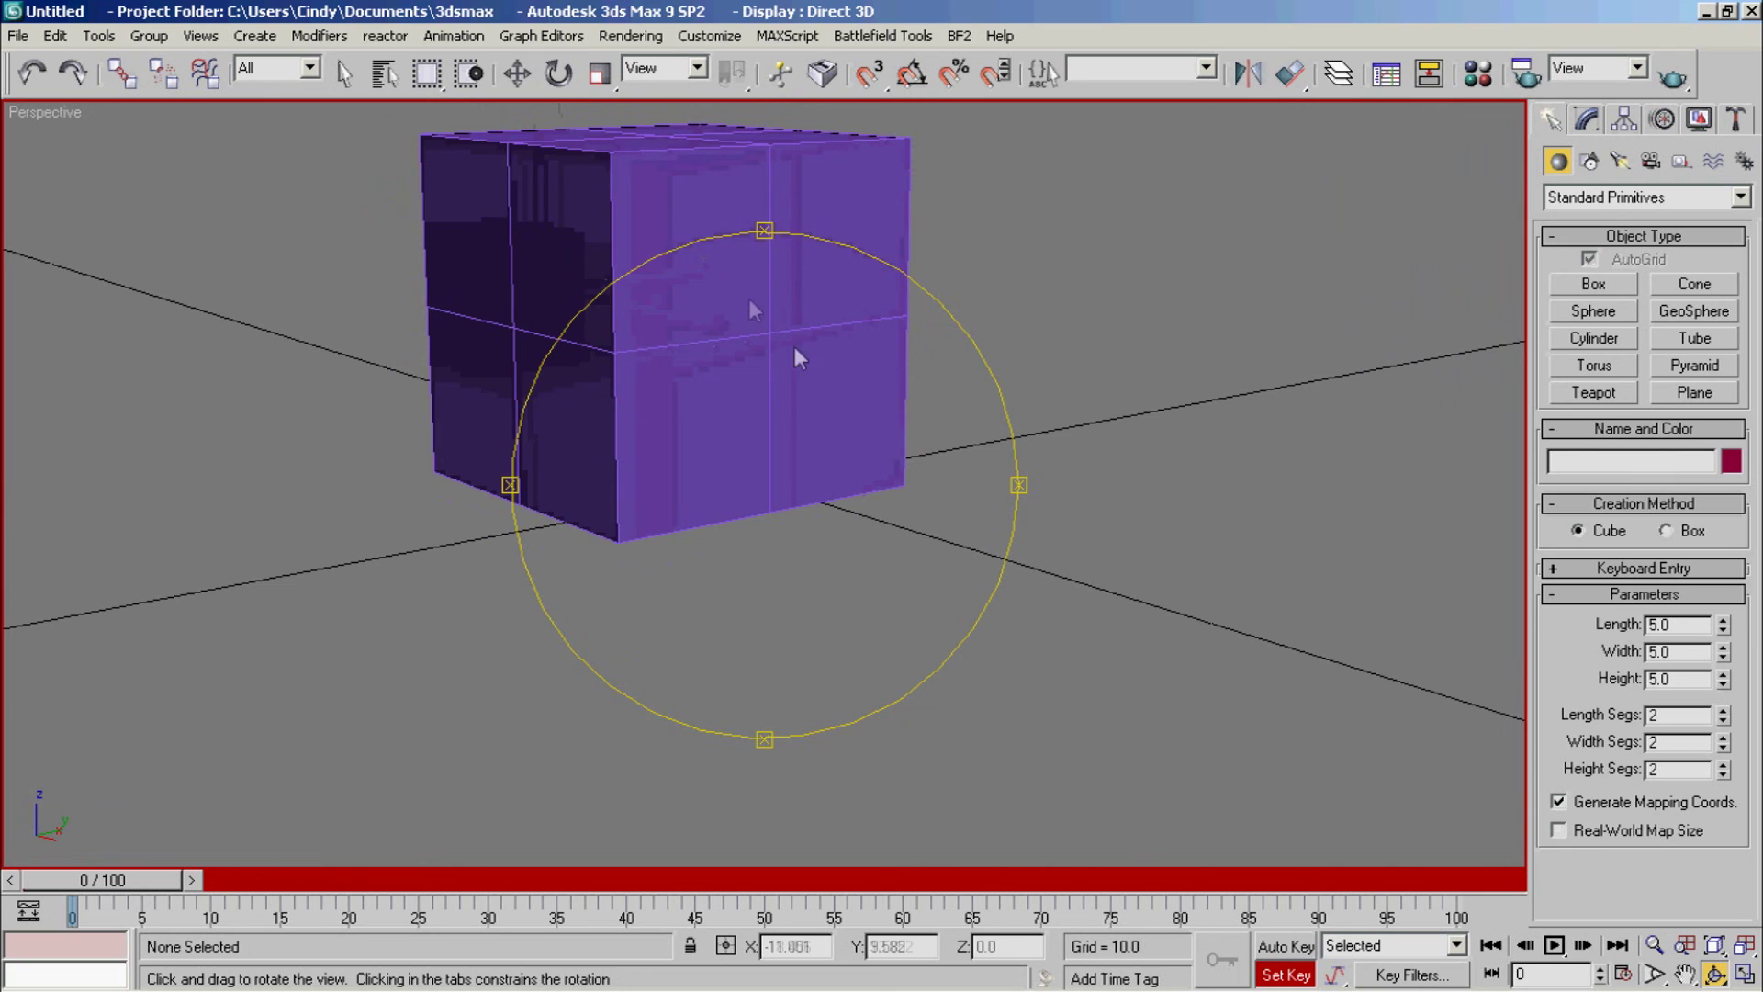
pyautogui.press('w')
pyautogui.click(802, 344)
pyautogui.press('Delete')
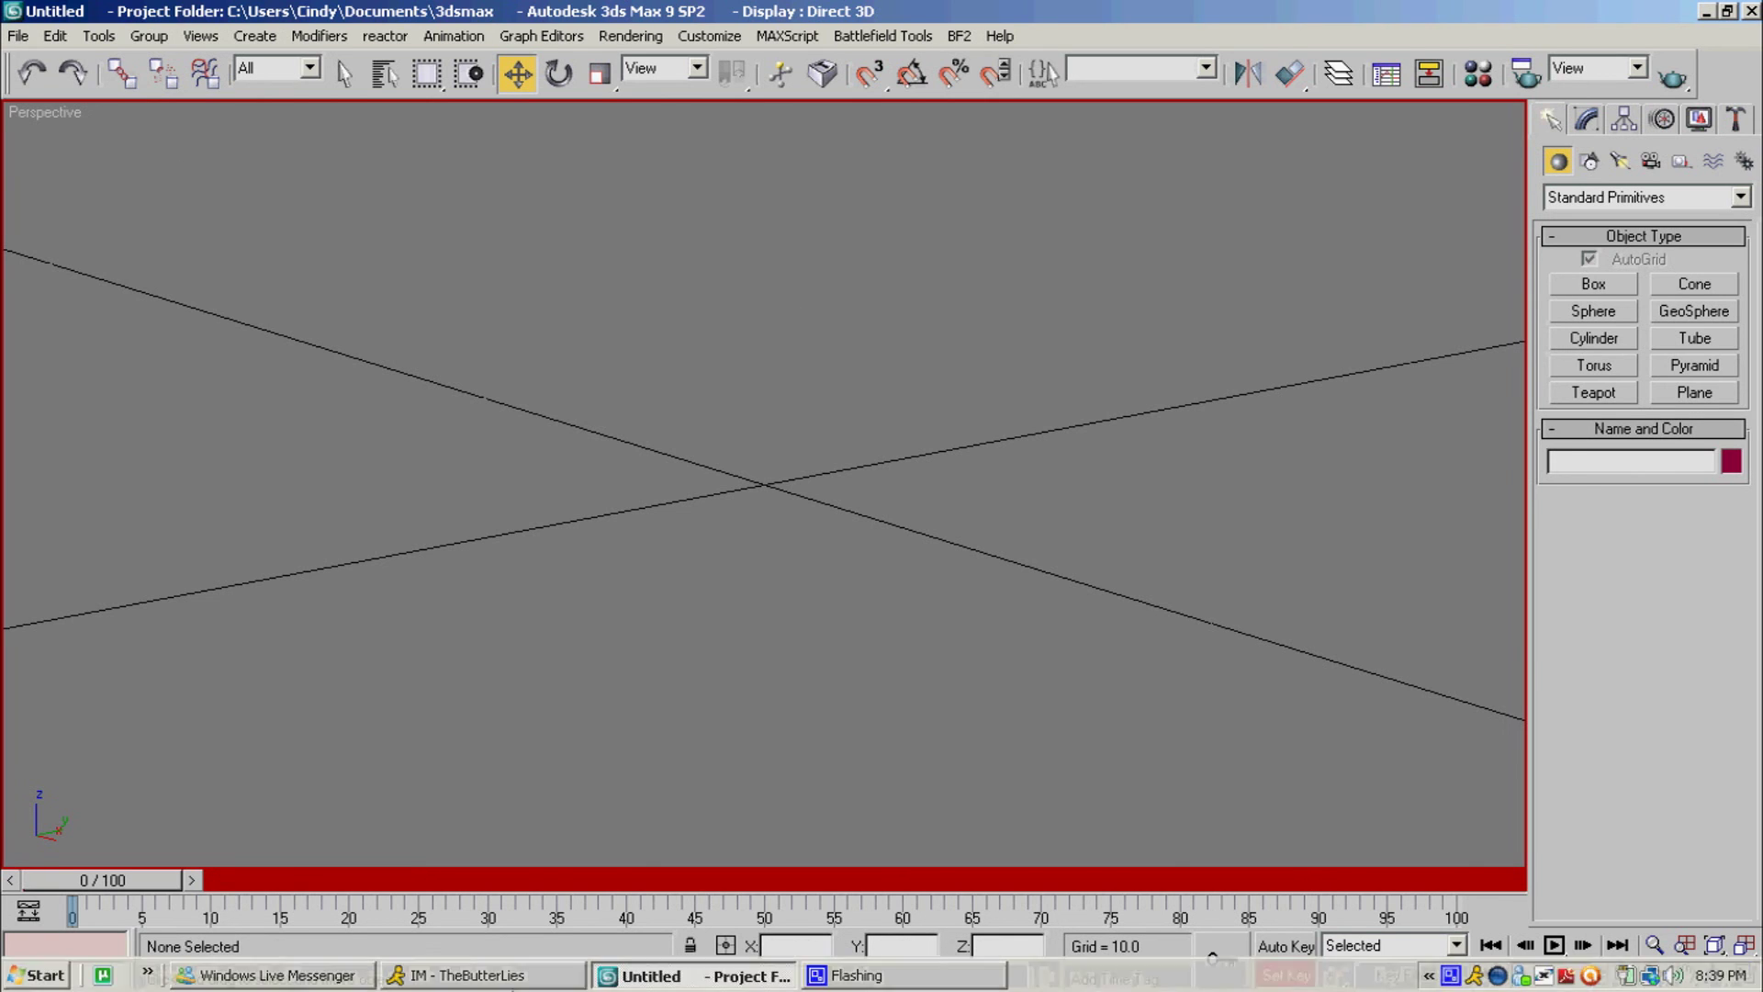
pyautogui.click(884, 983)
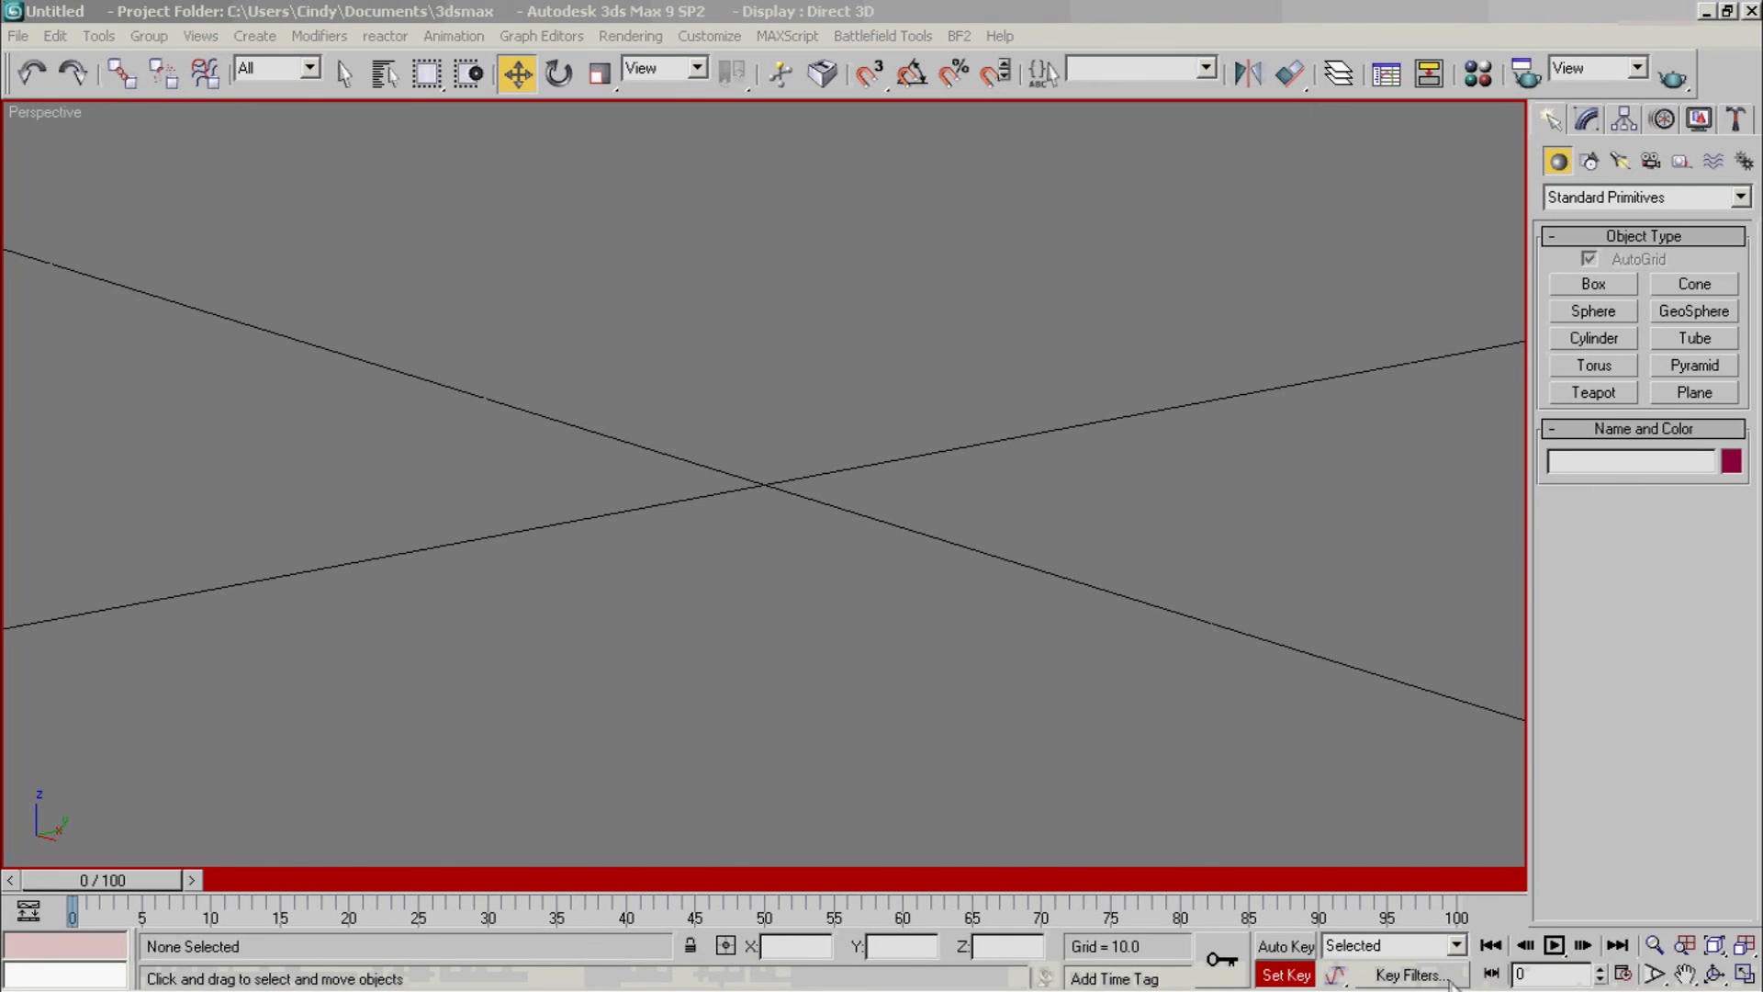
pyautogui.click(1450, 976)
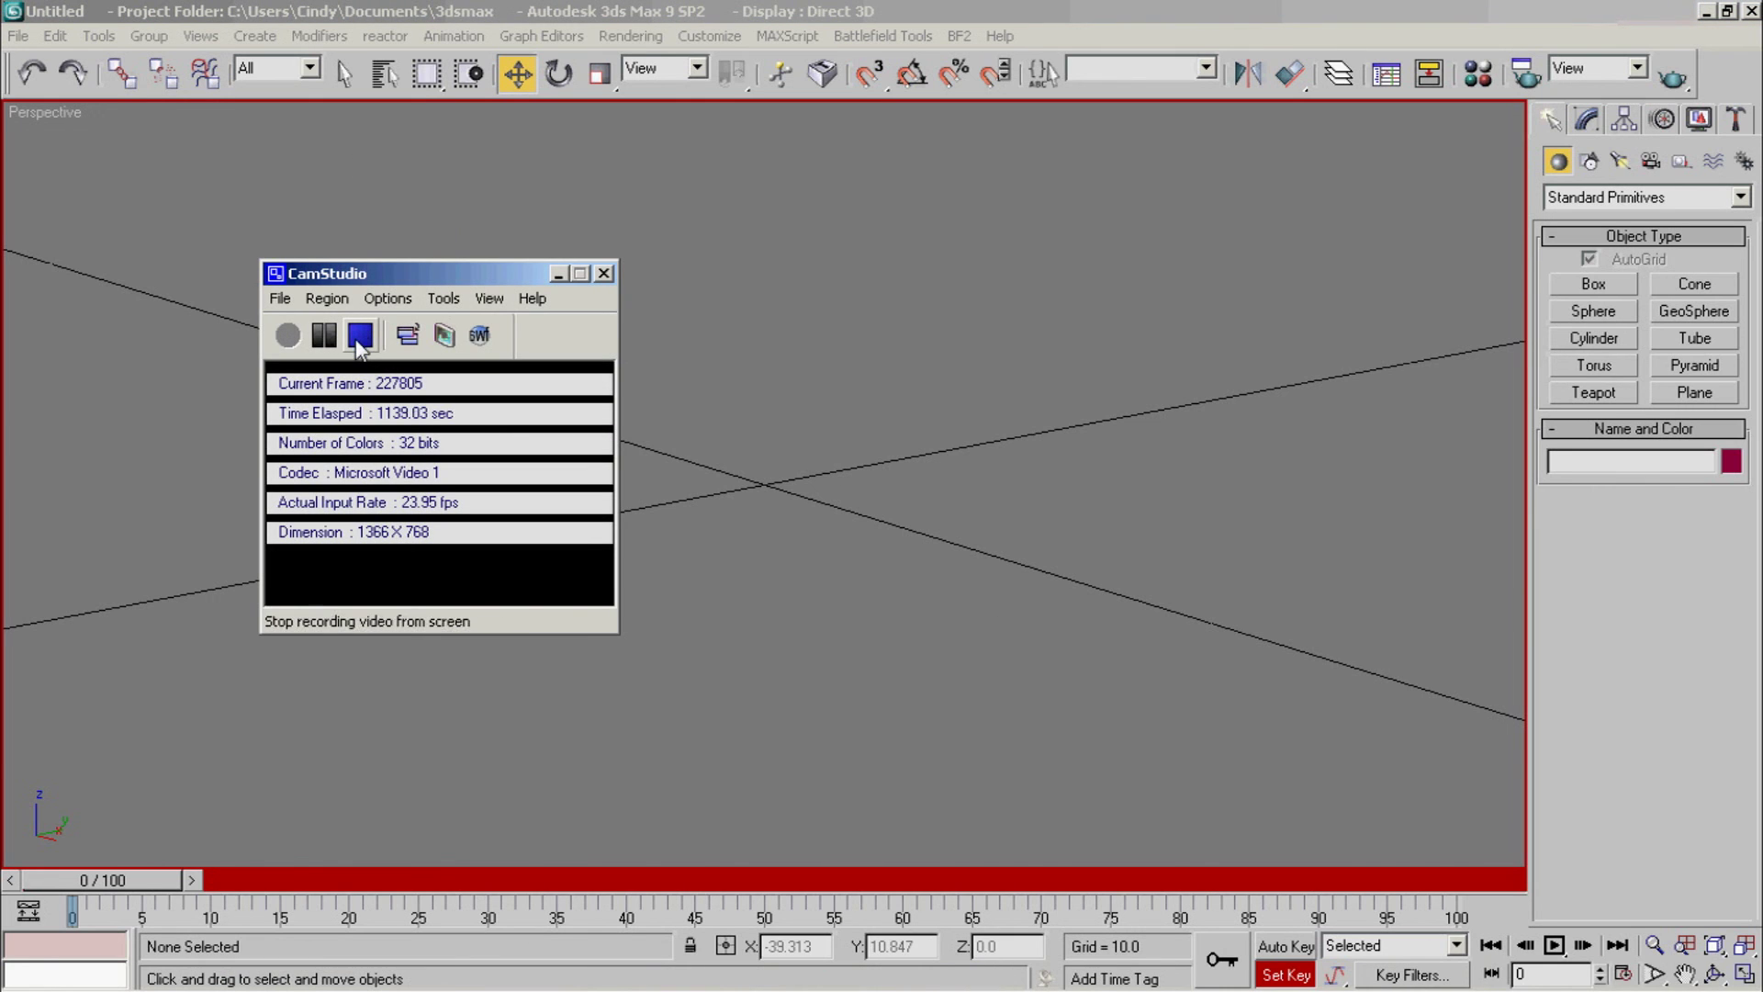